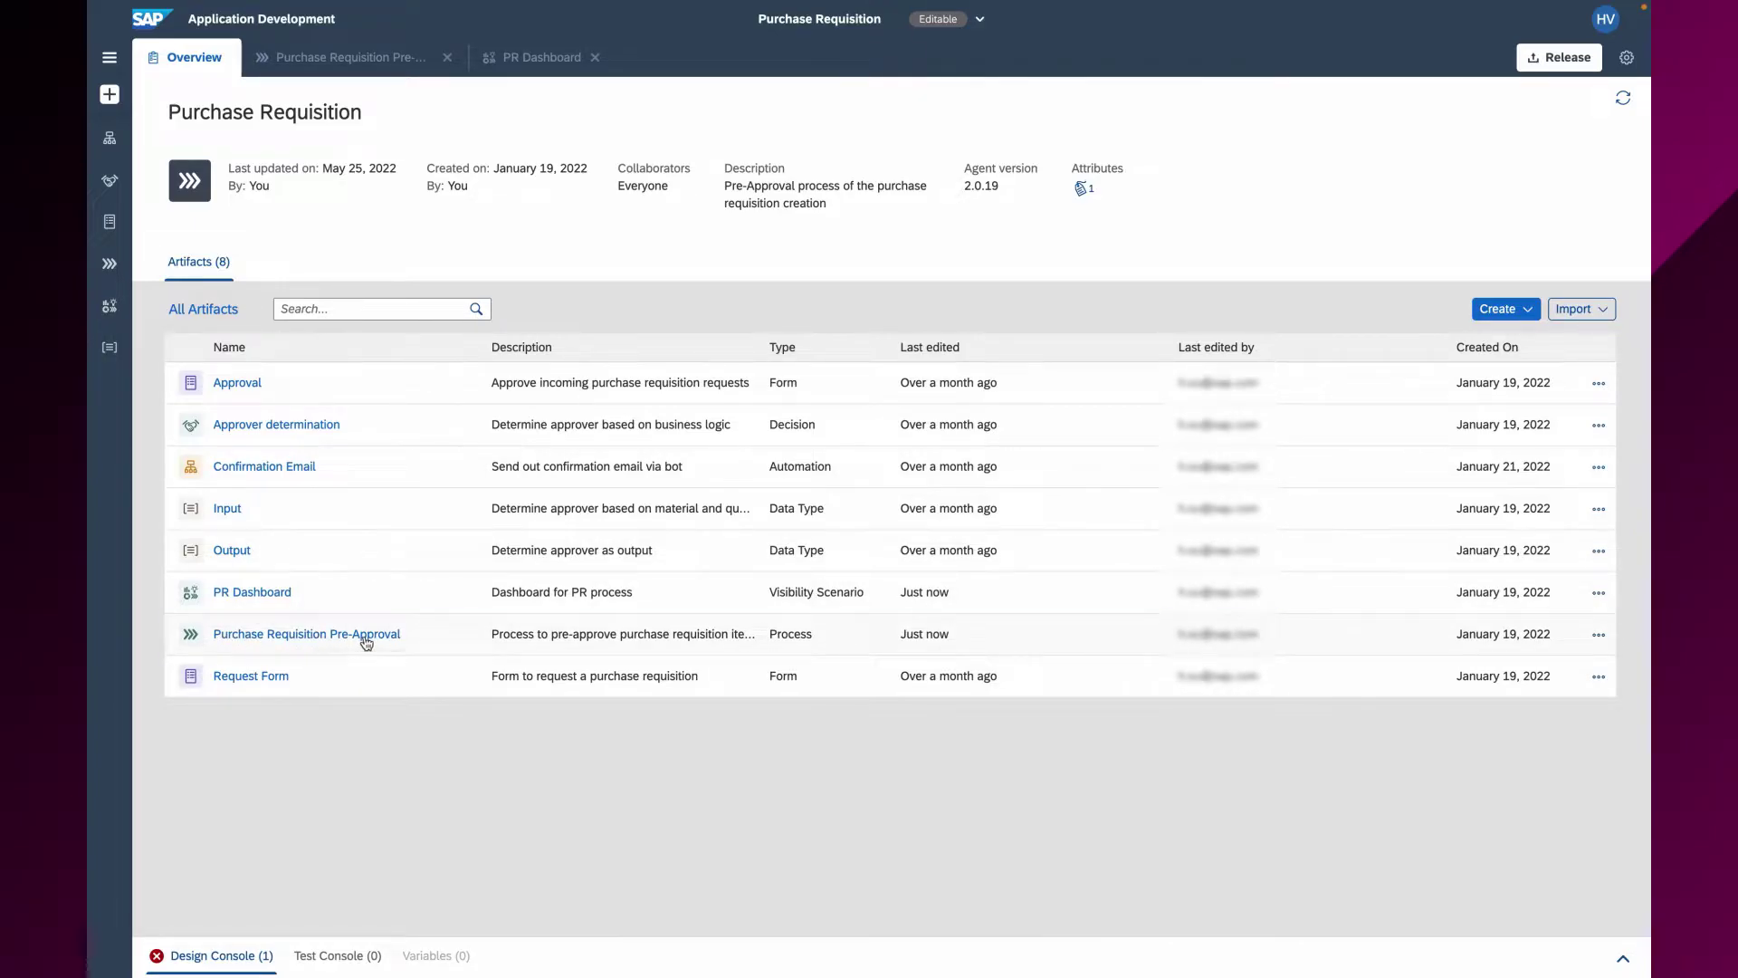
Step: Add the request form's Material field to the visibility attributes of the Purchase Requisition Pre-Approval process and expand its details
left_click(364, 643)
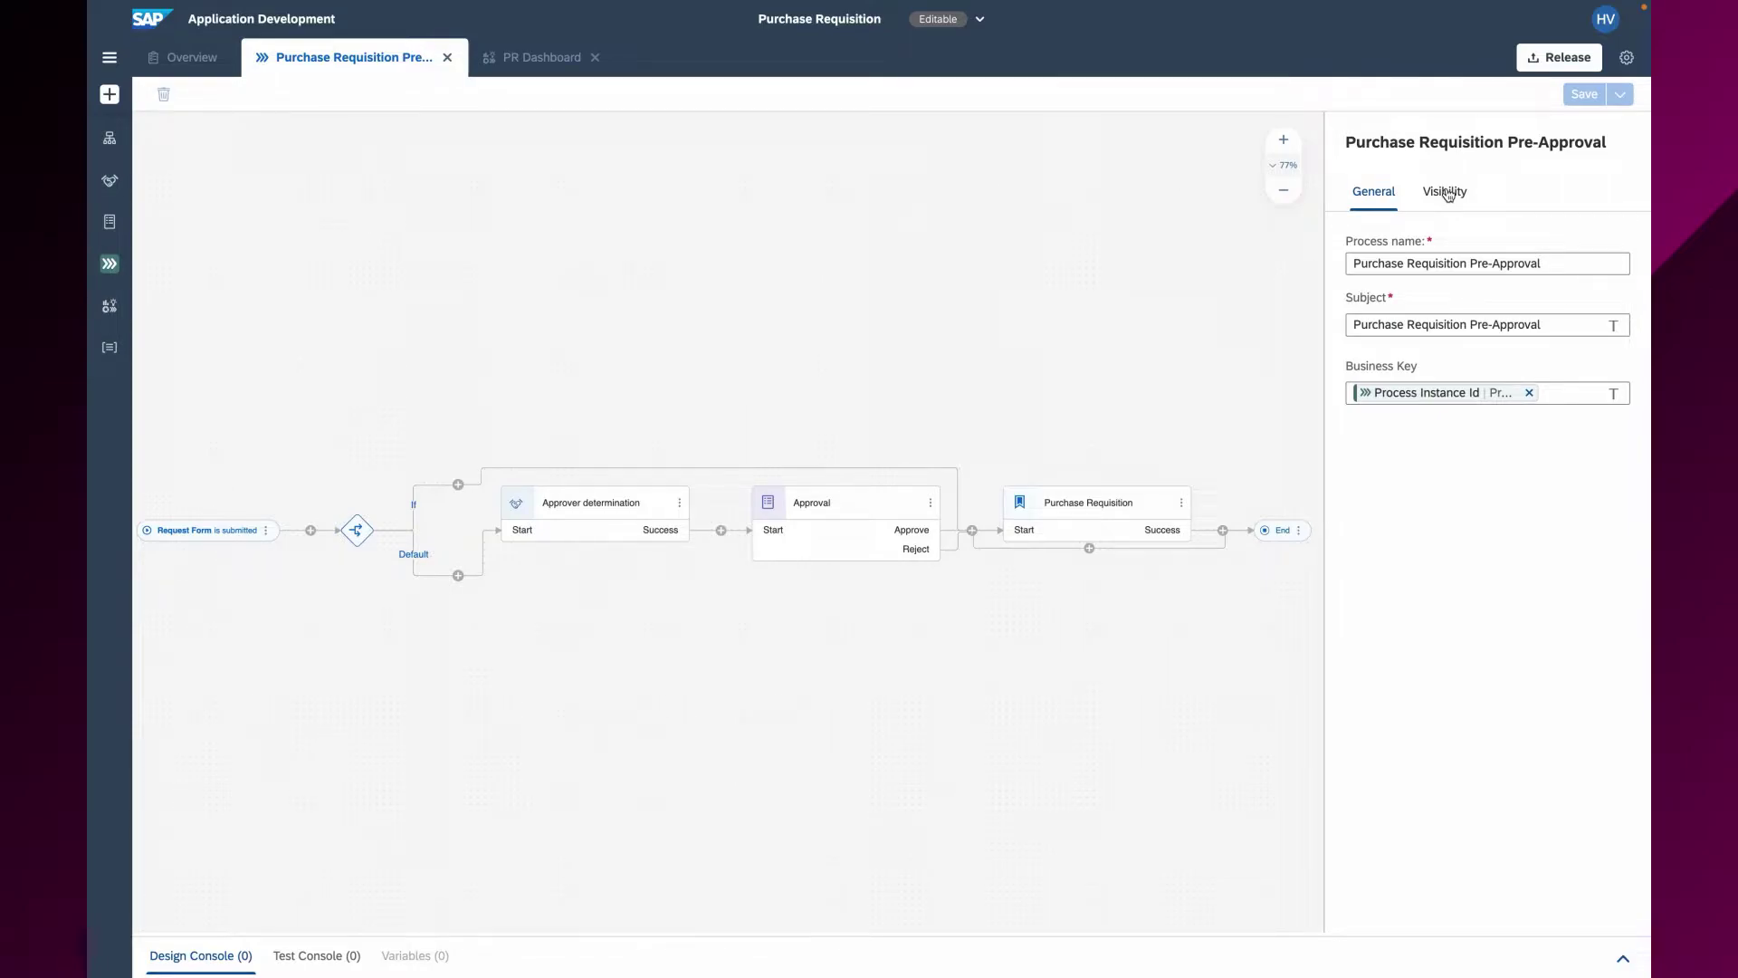
left_click(1453, 194)
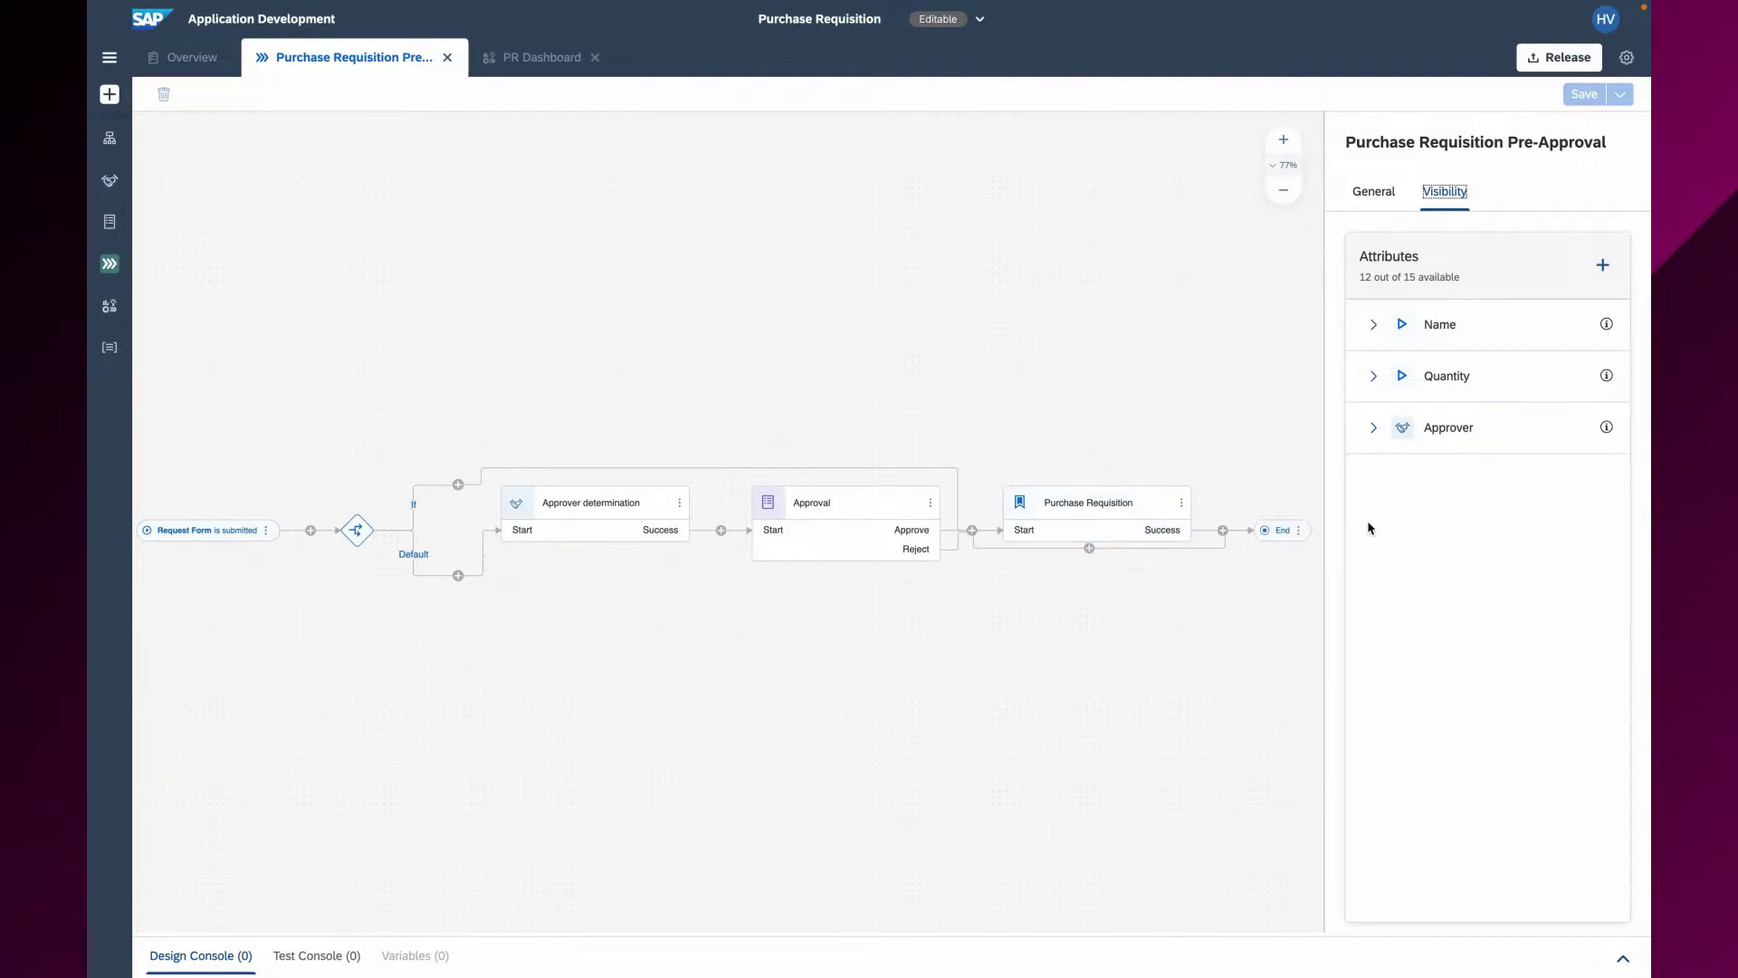
left_click(1603, 266)
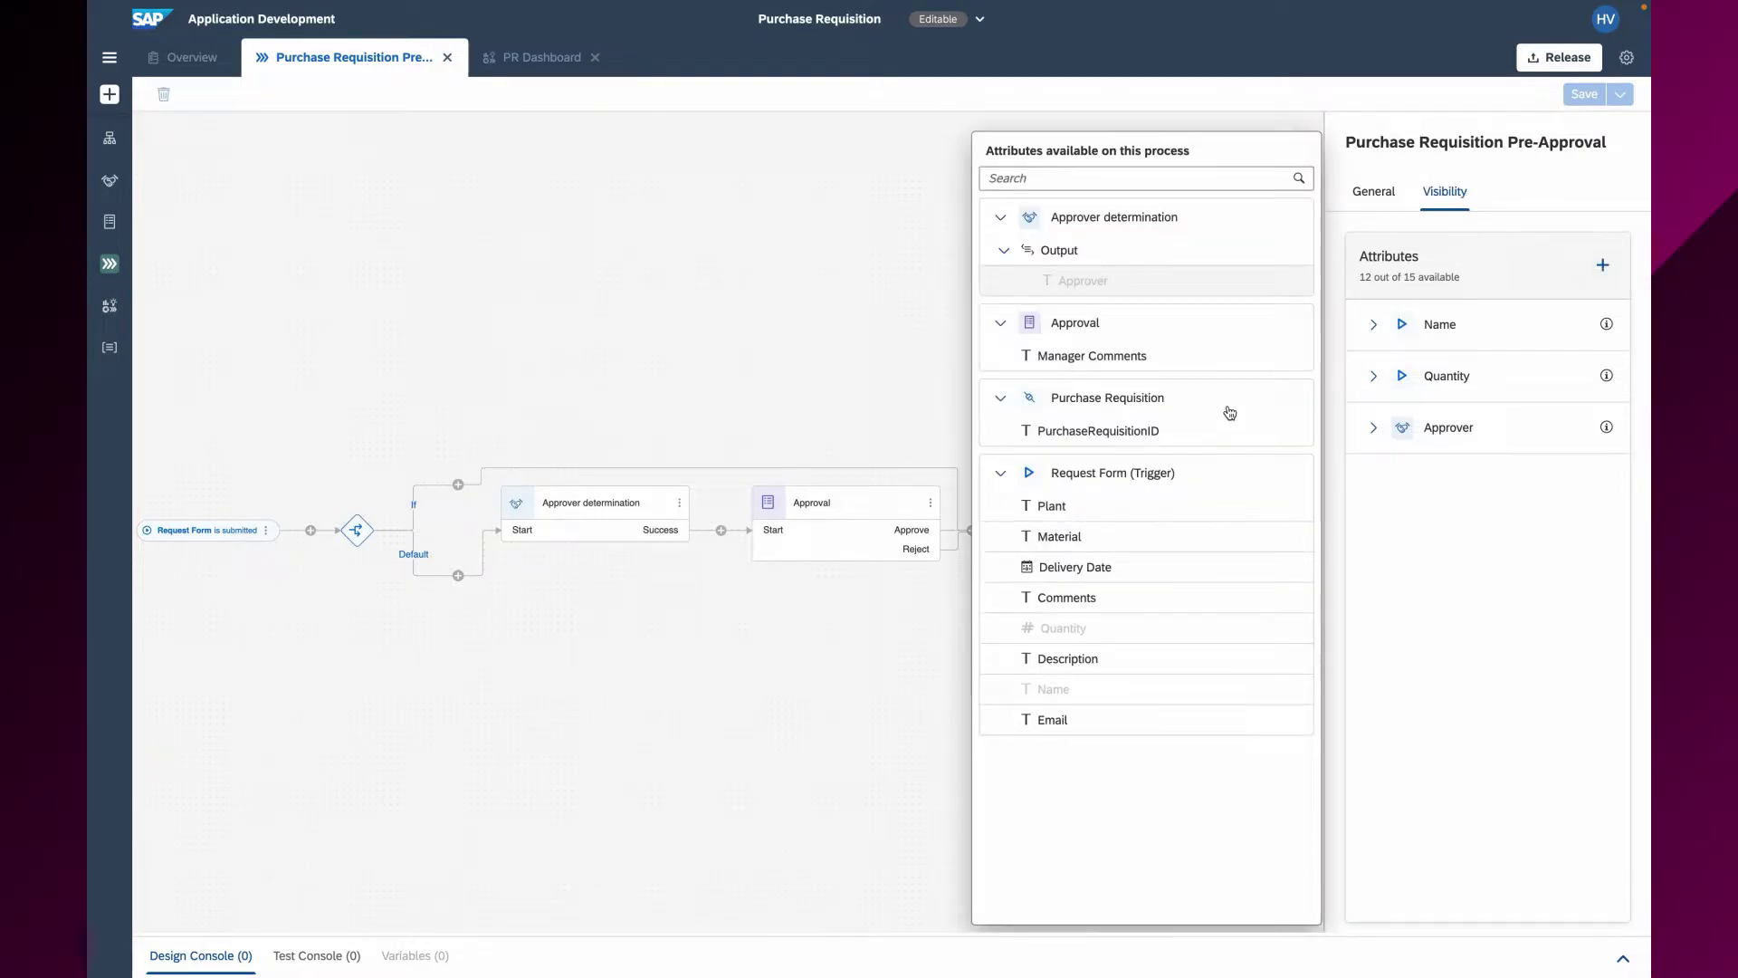
left_click(1170, 178)
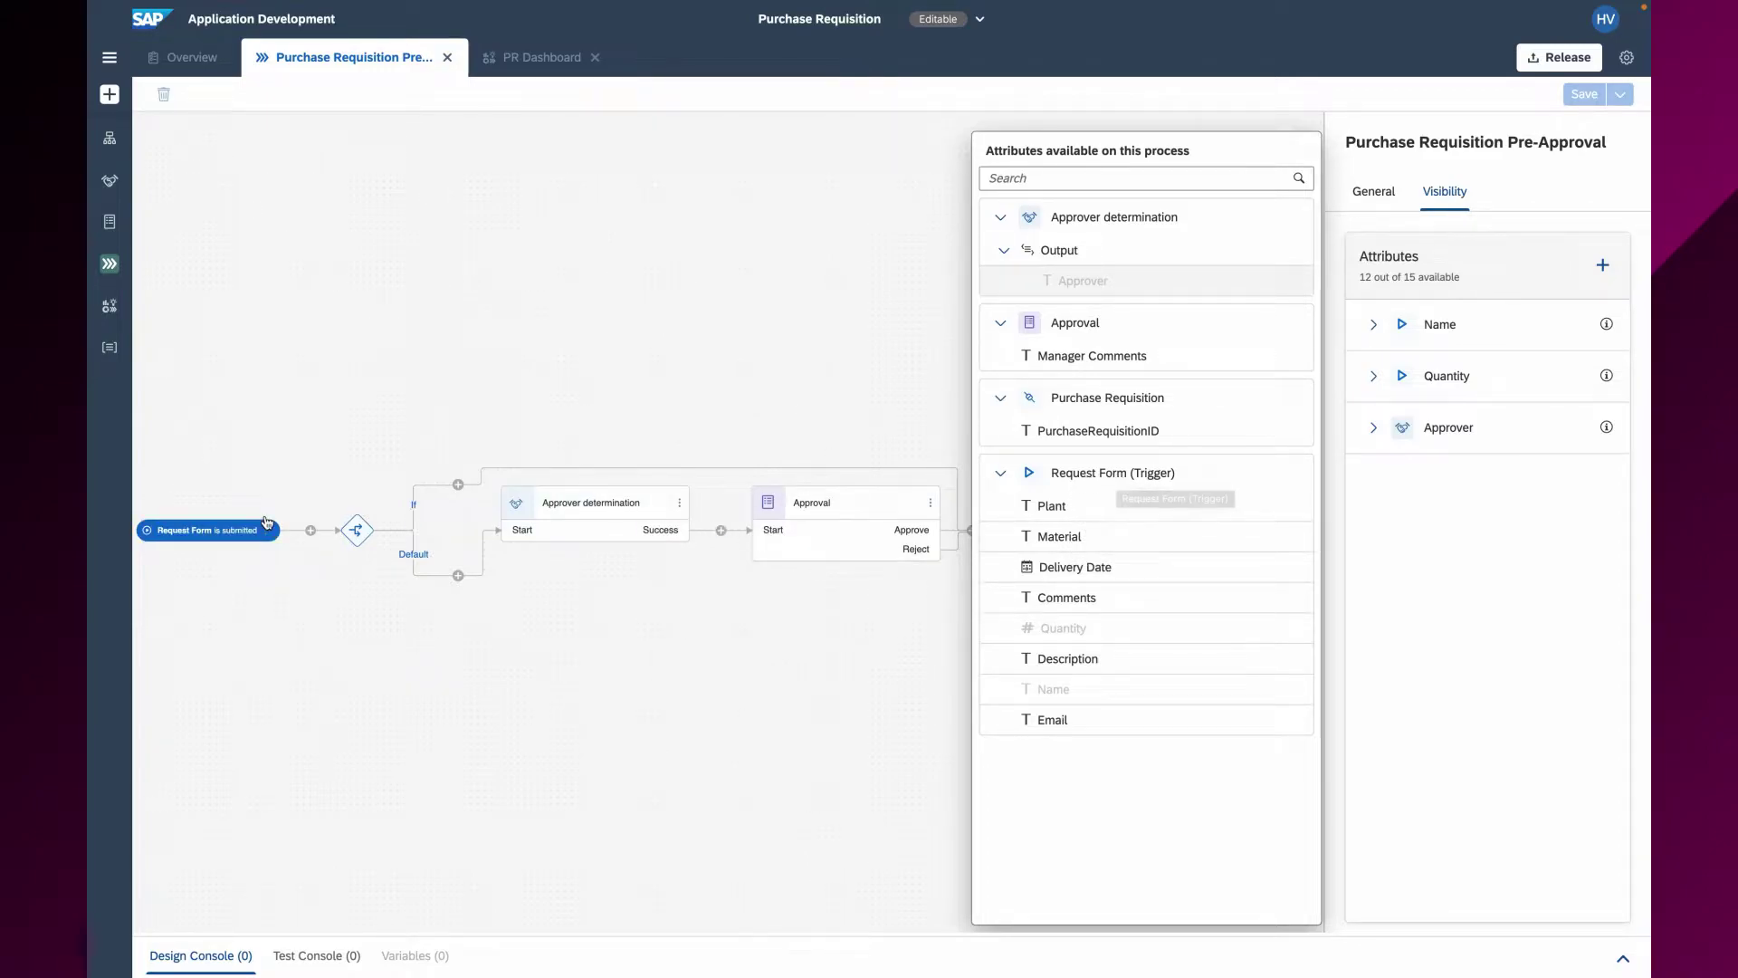
left_click(1061, 538)
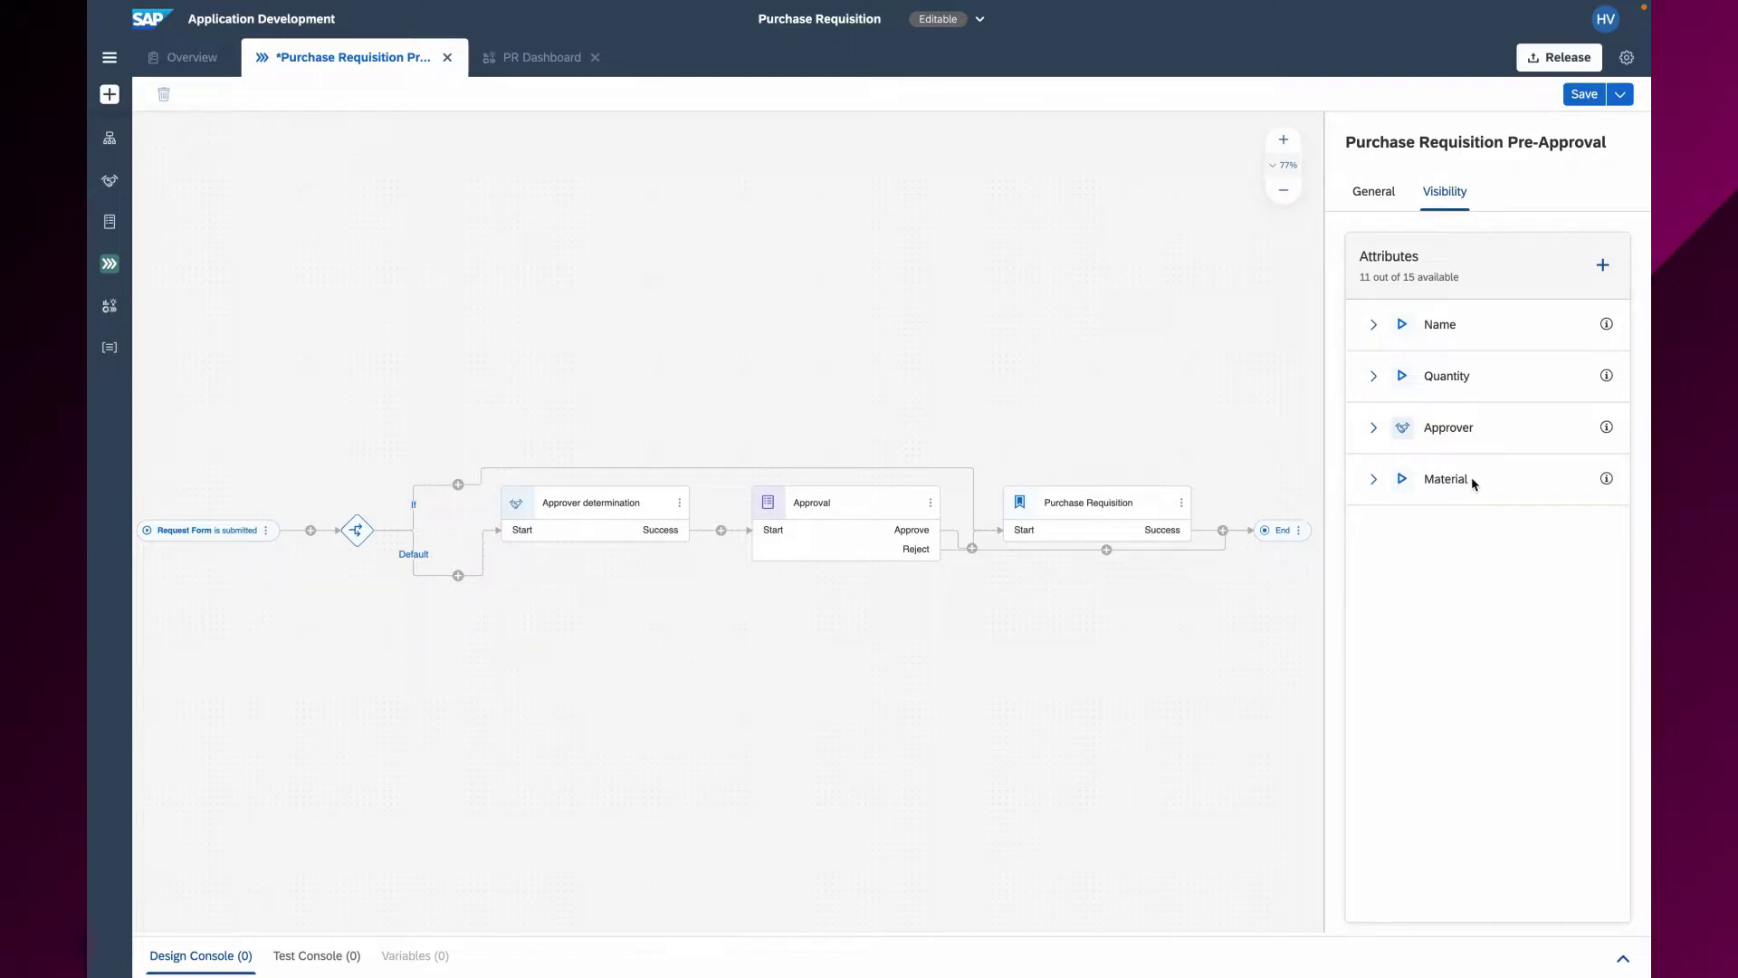
left_click(1373, 478)
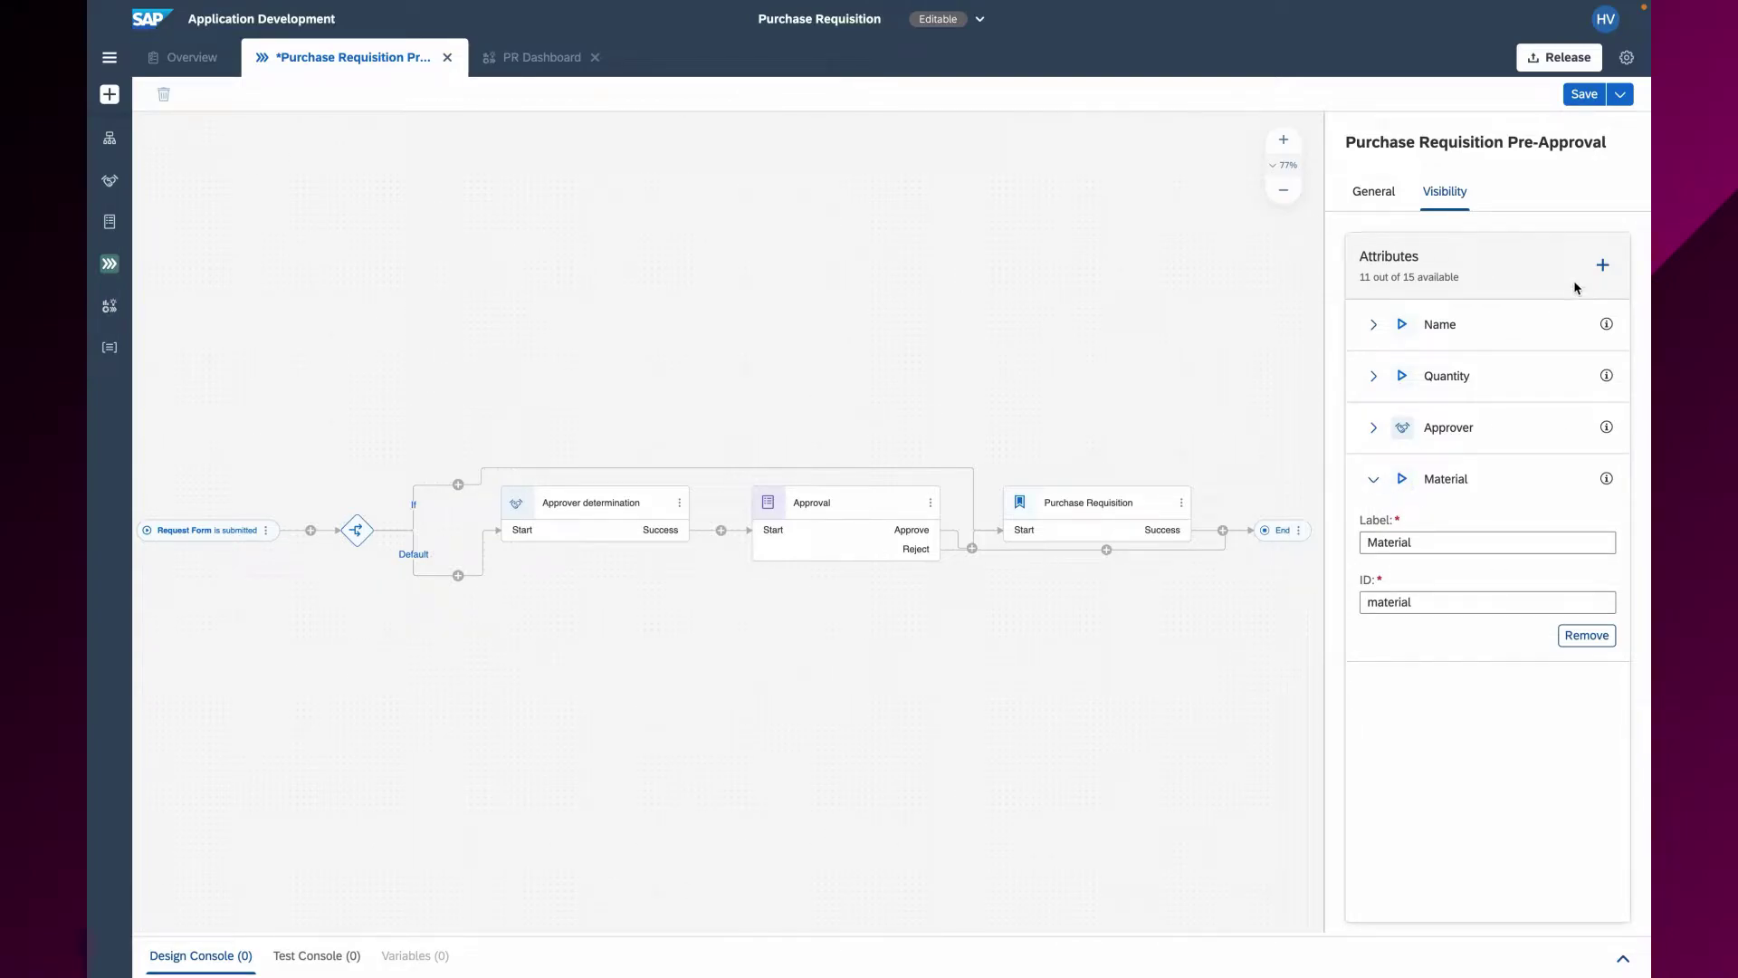
Step: Add PurchaseRequisitionID to the process's visibility attributes and save the process before returning to the project overview
left_click(1602, 266)
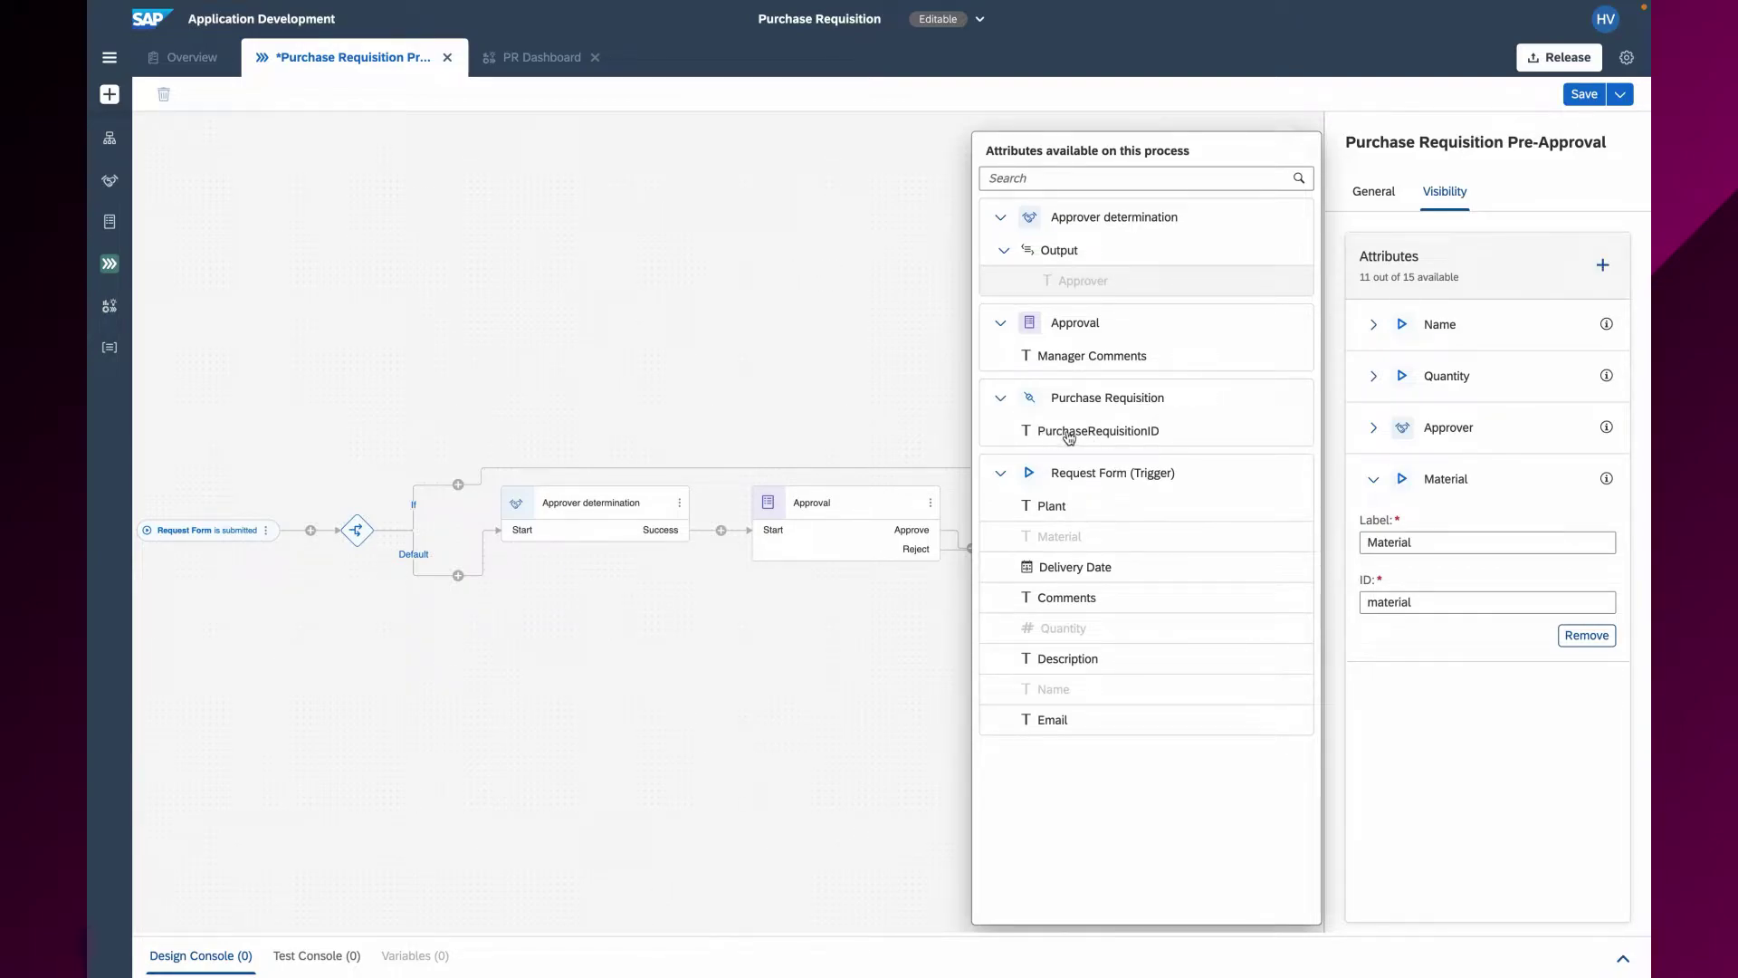
left_click(1130, 433)
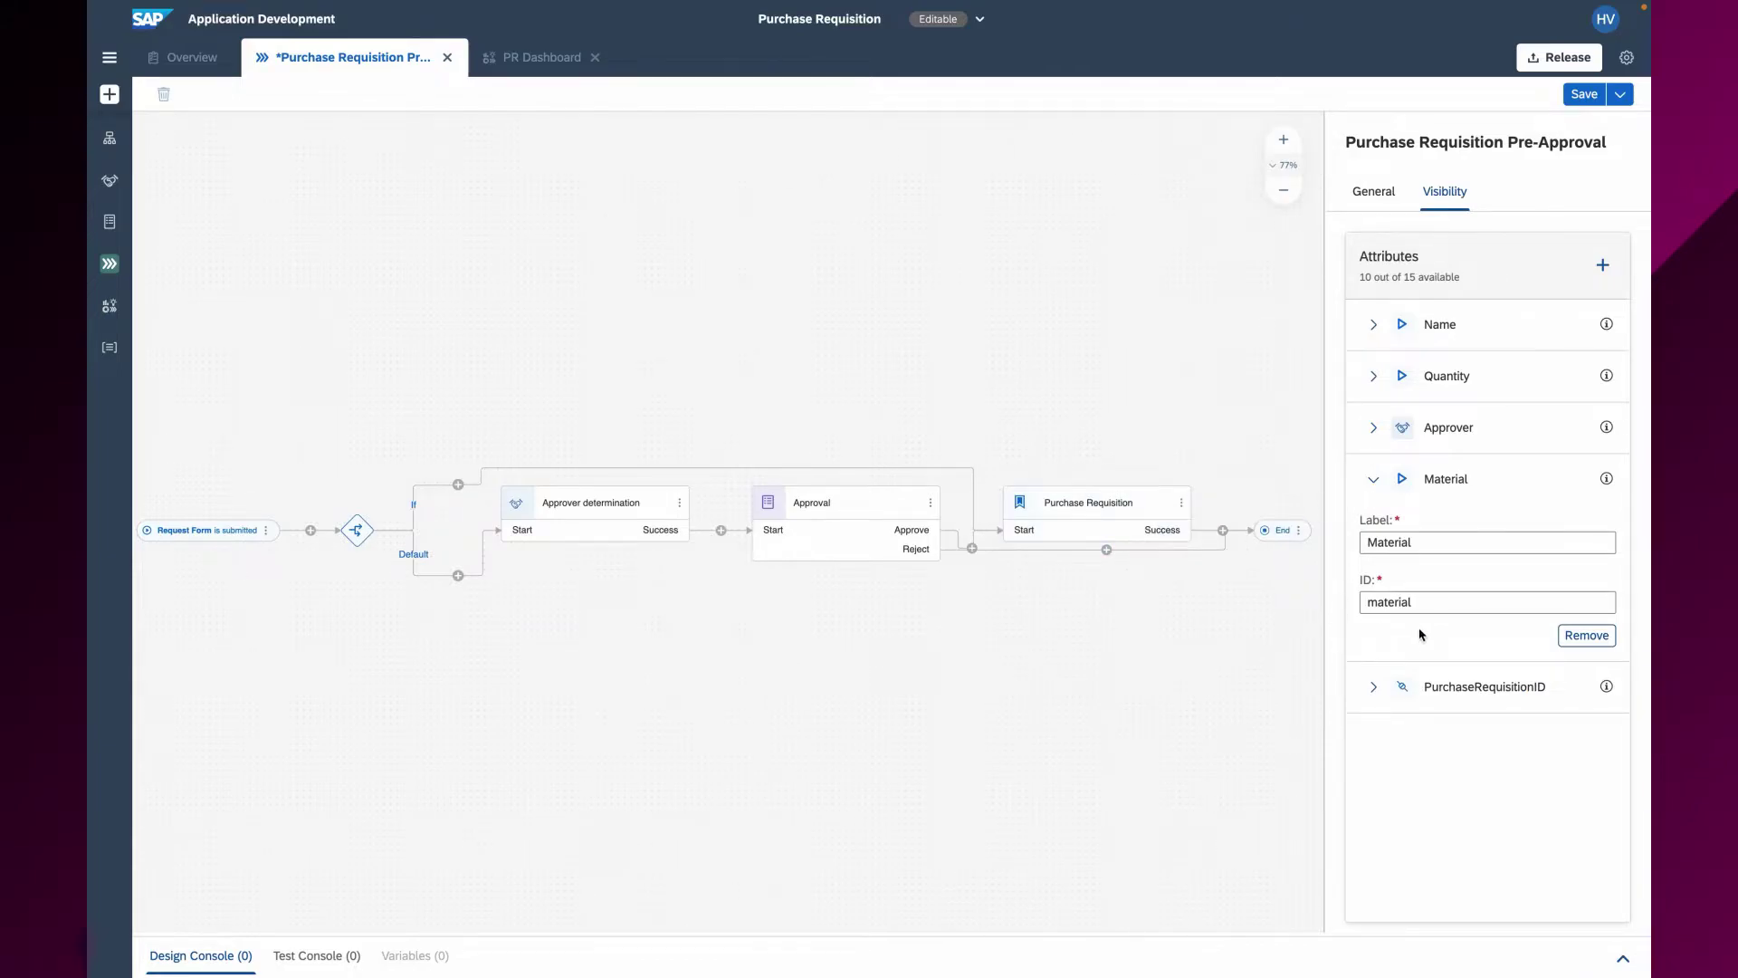
left_click(1374, 688)
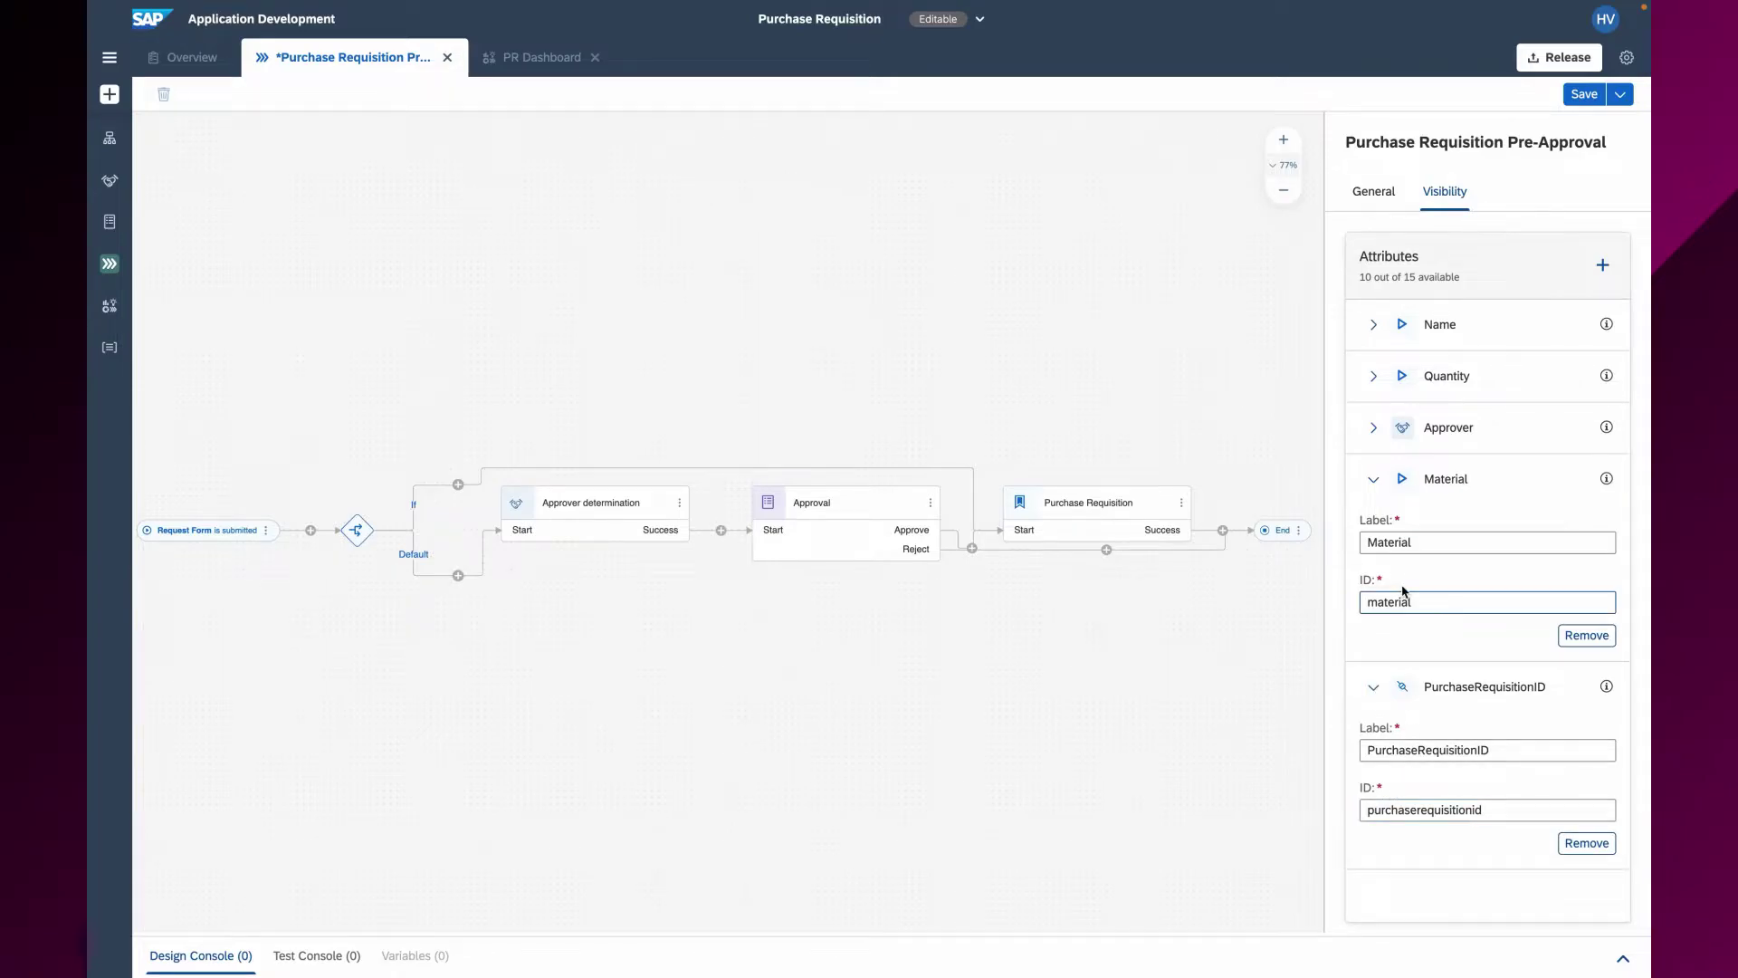
left_click(1374, 479)
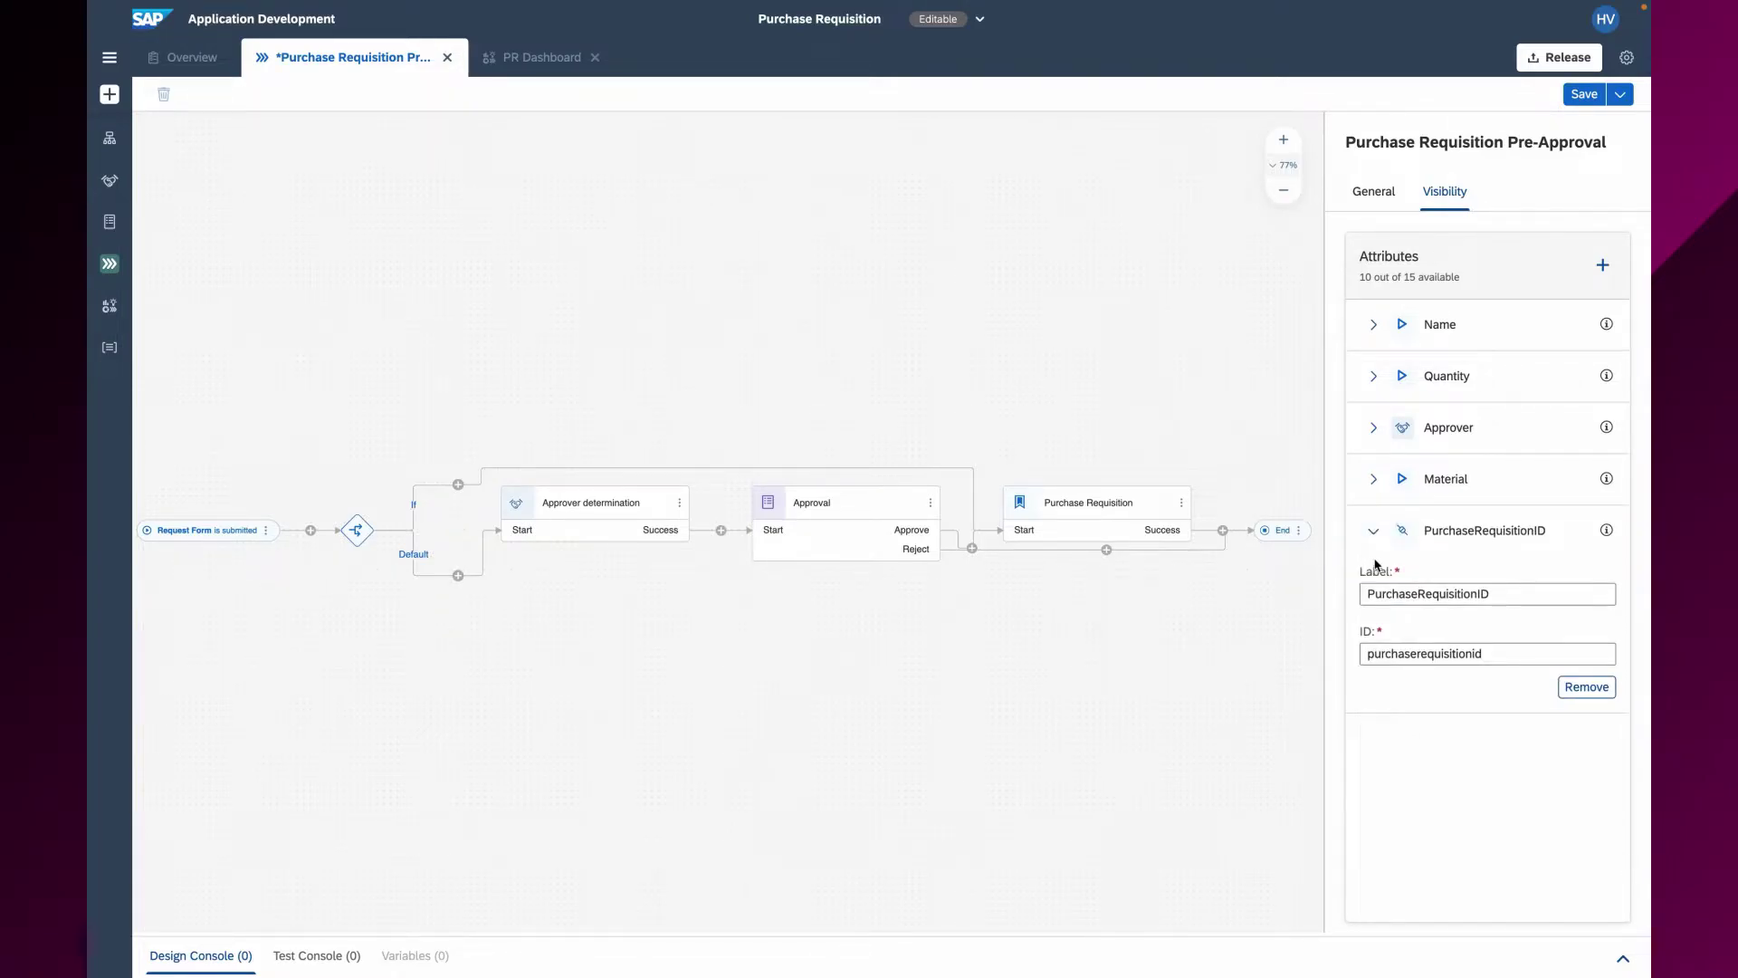
left_click(1374, 532)
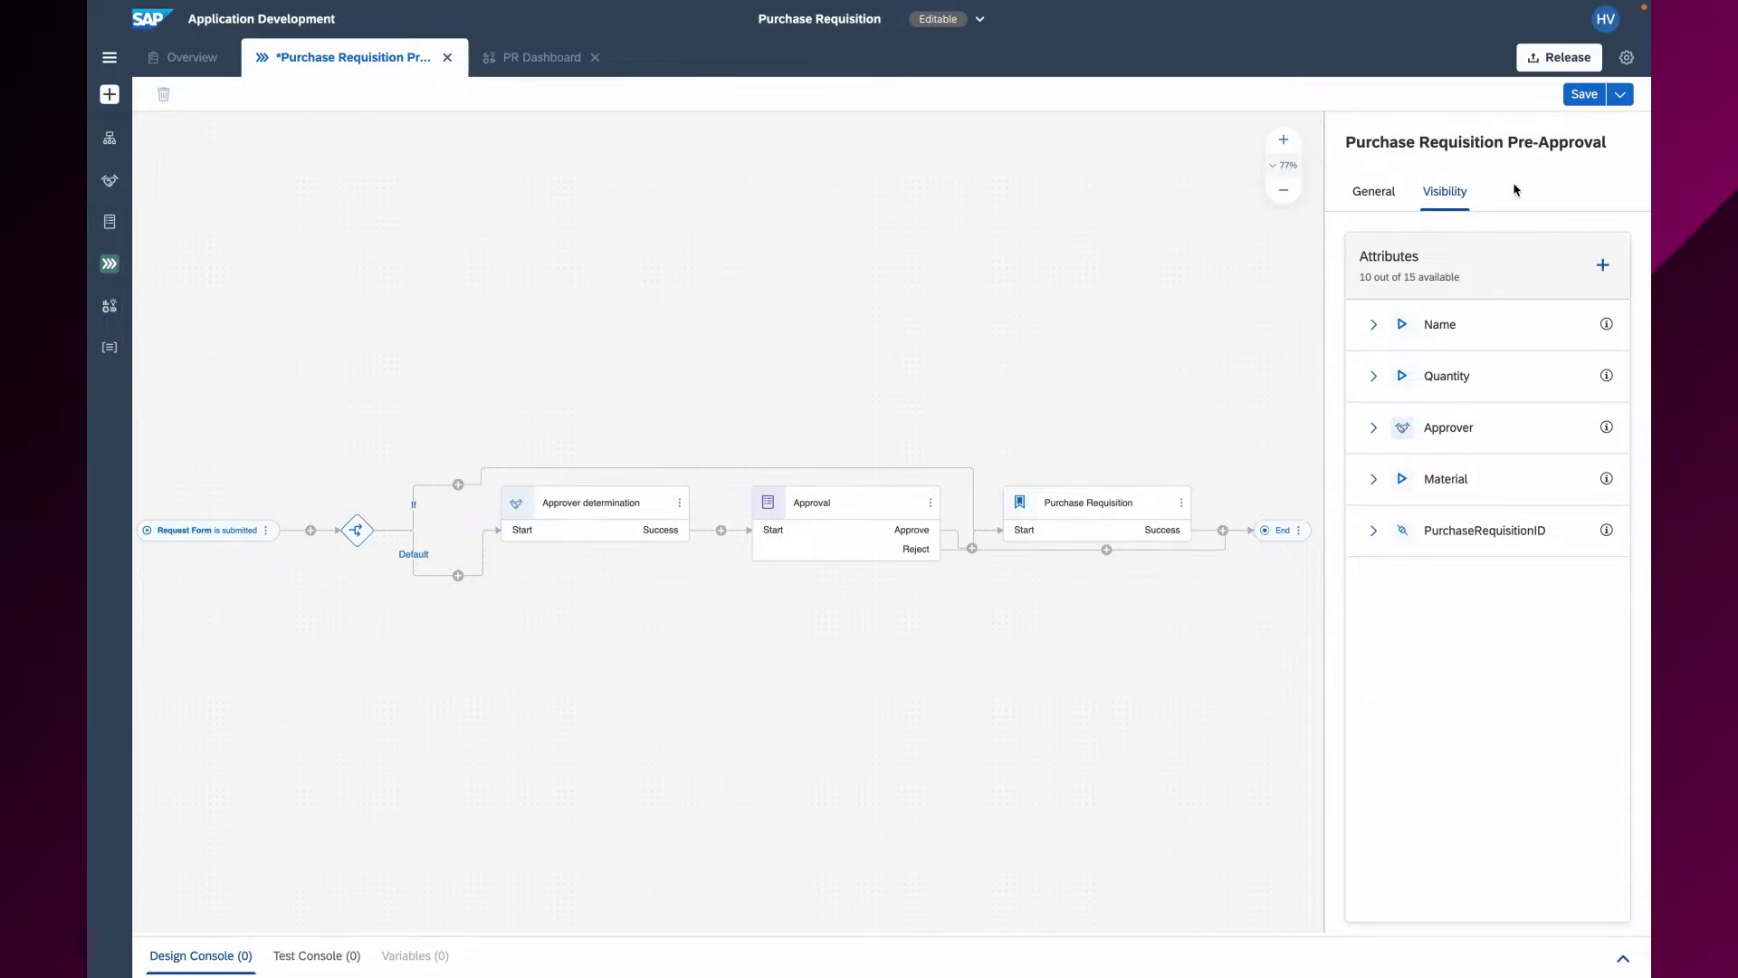
left_click(1583, 95)
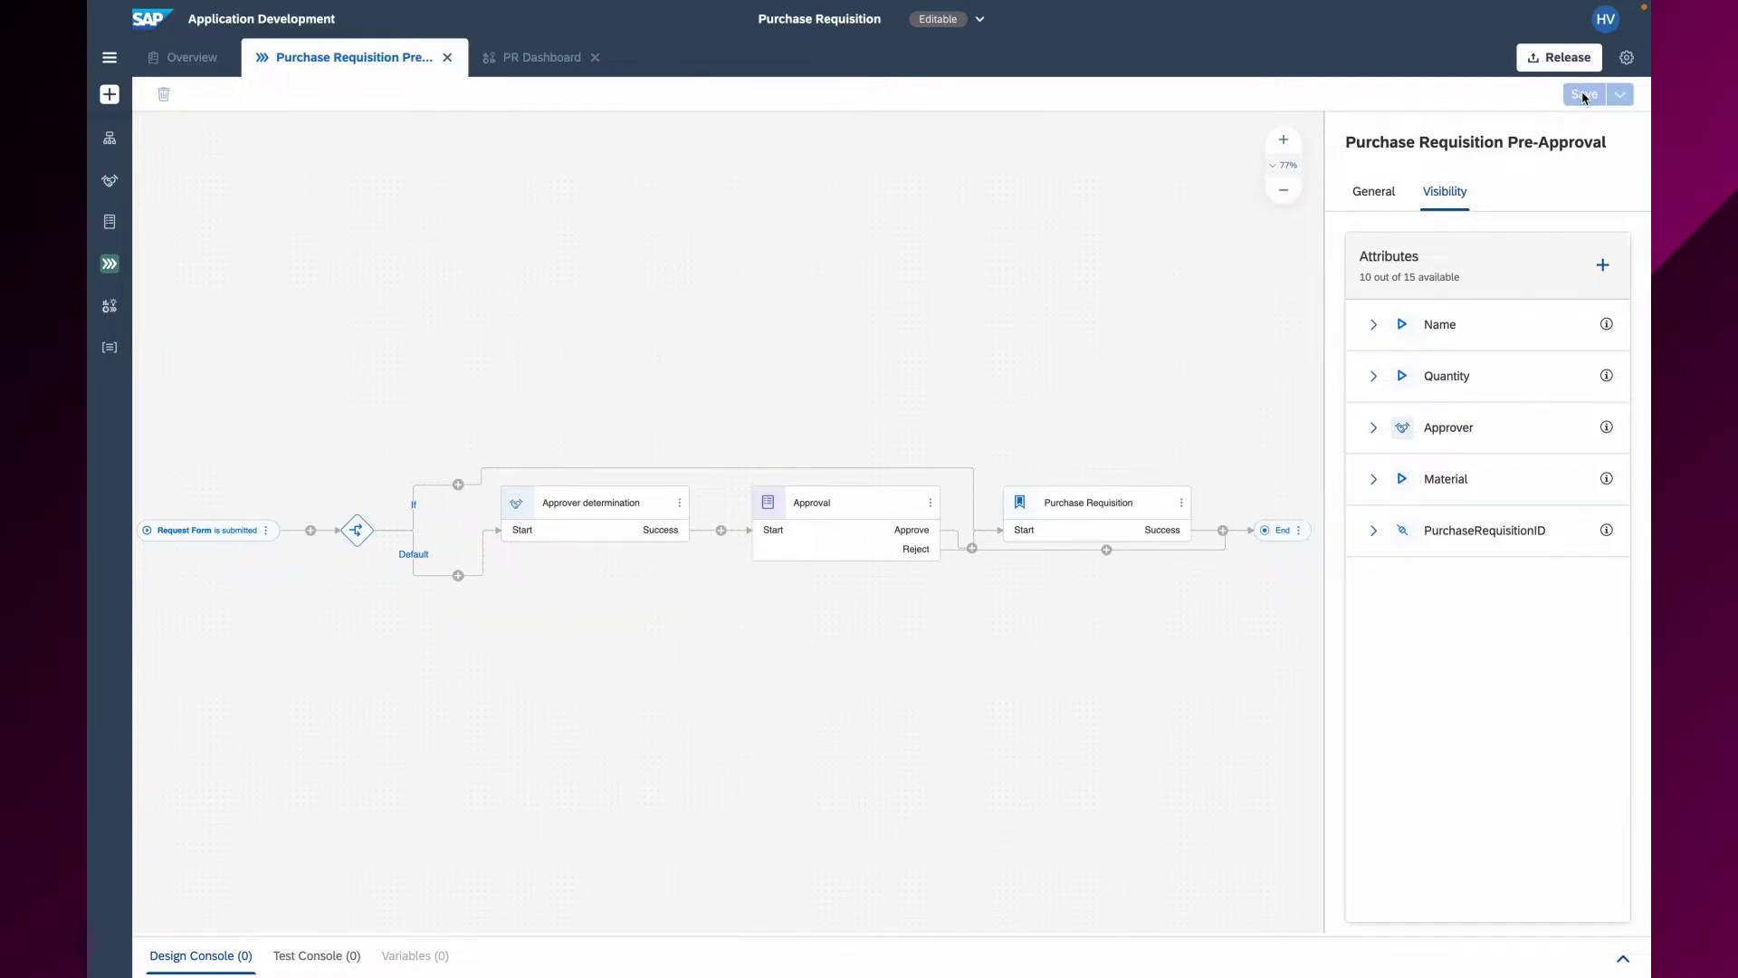
left_click(187, 61)
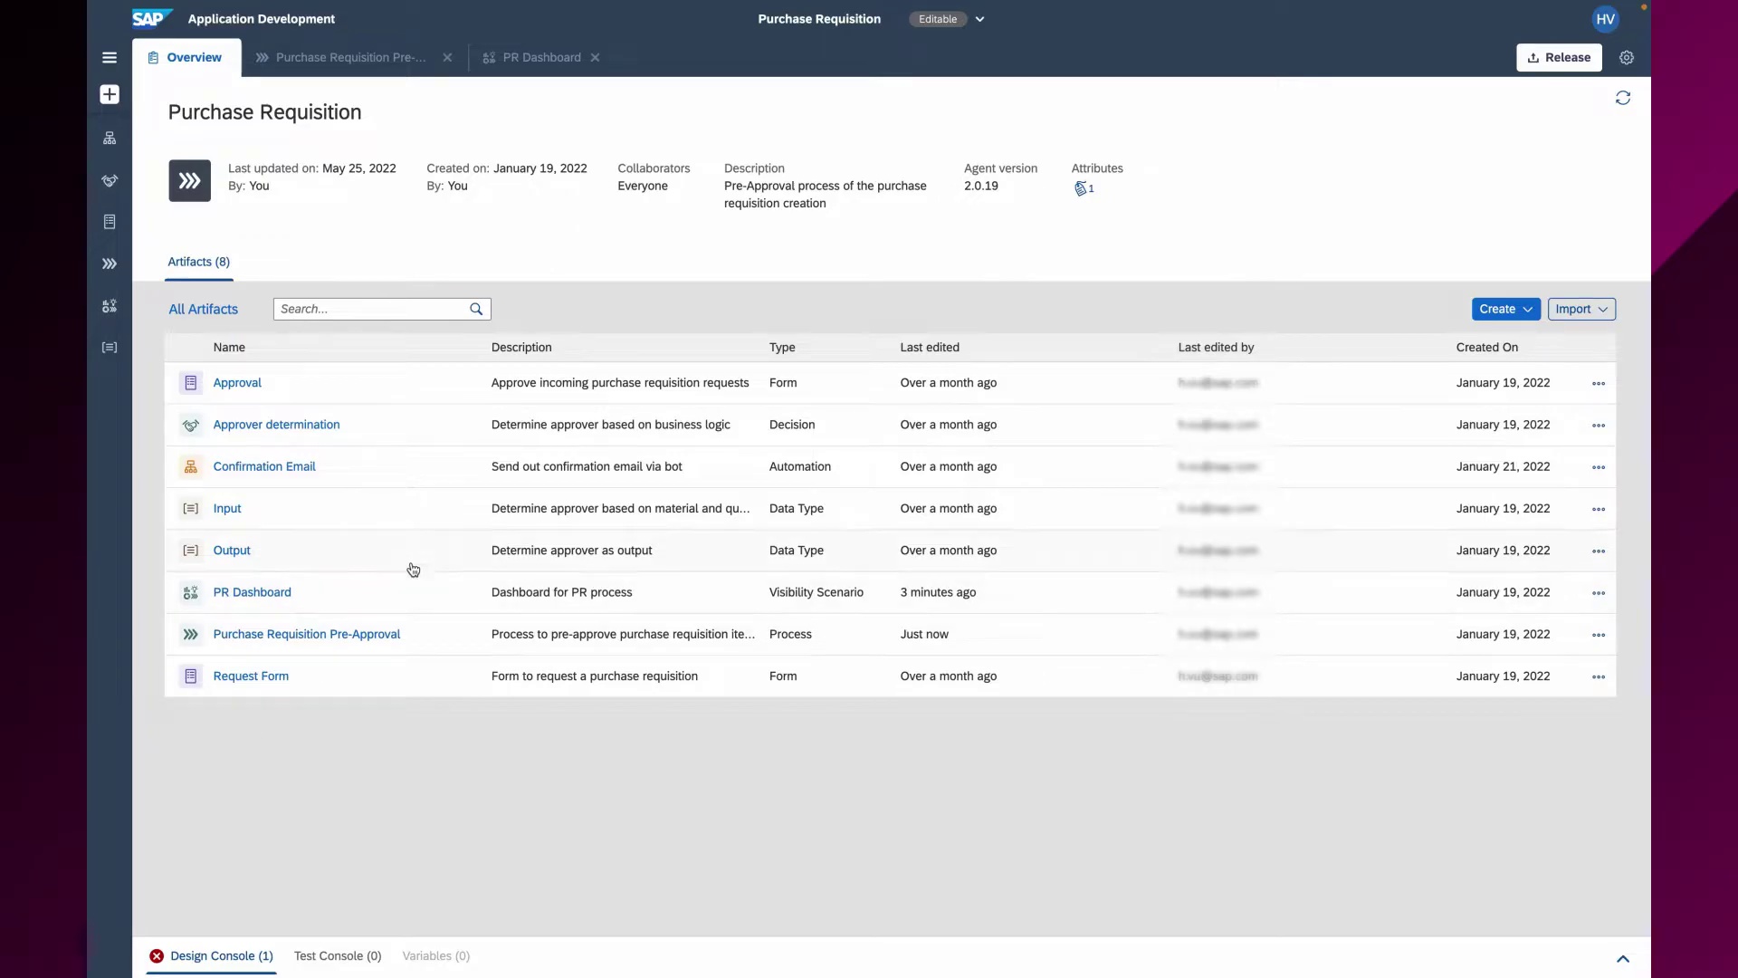
left_click(1519, 309)
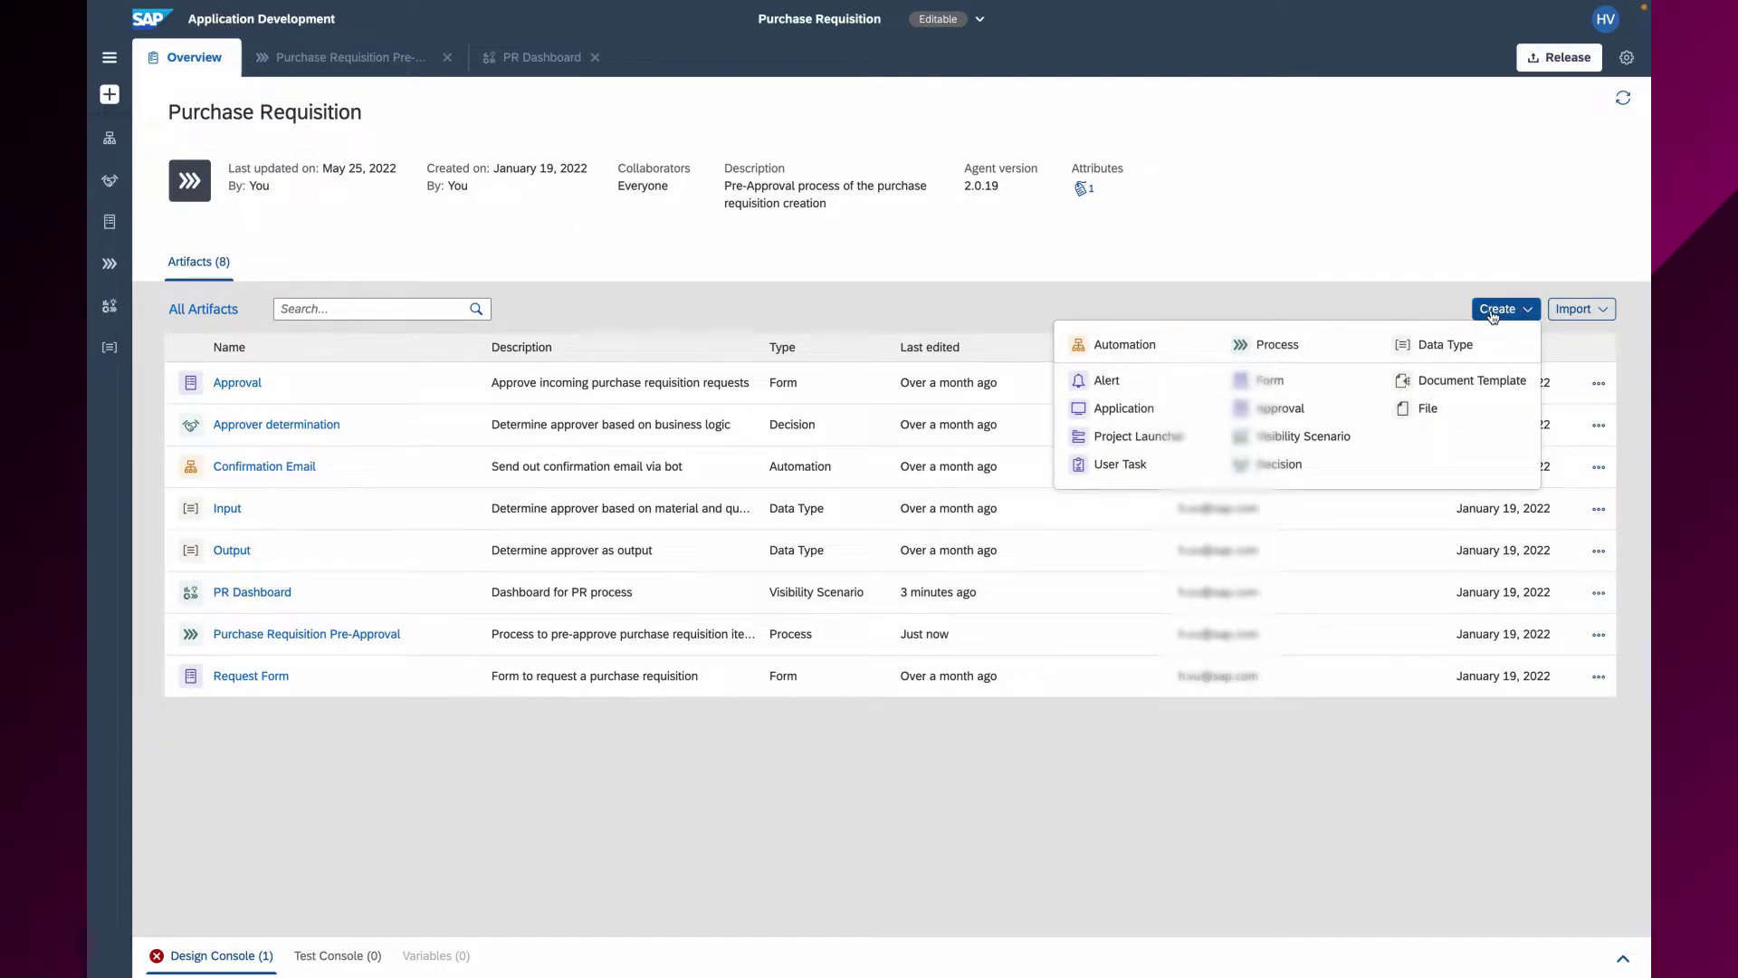
left_click(1282, 437)
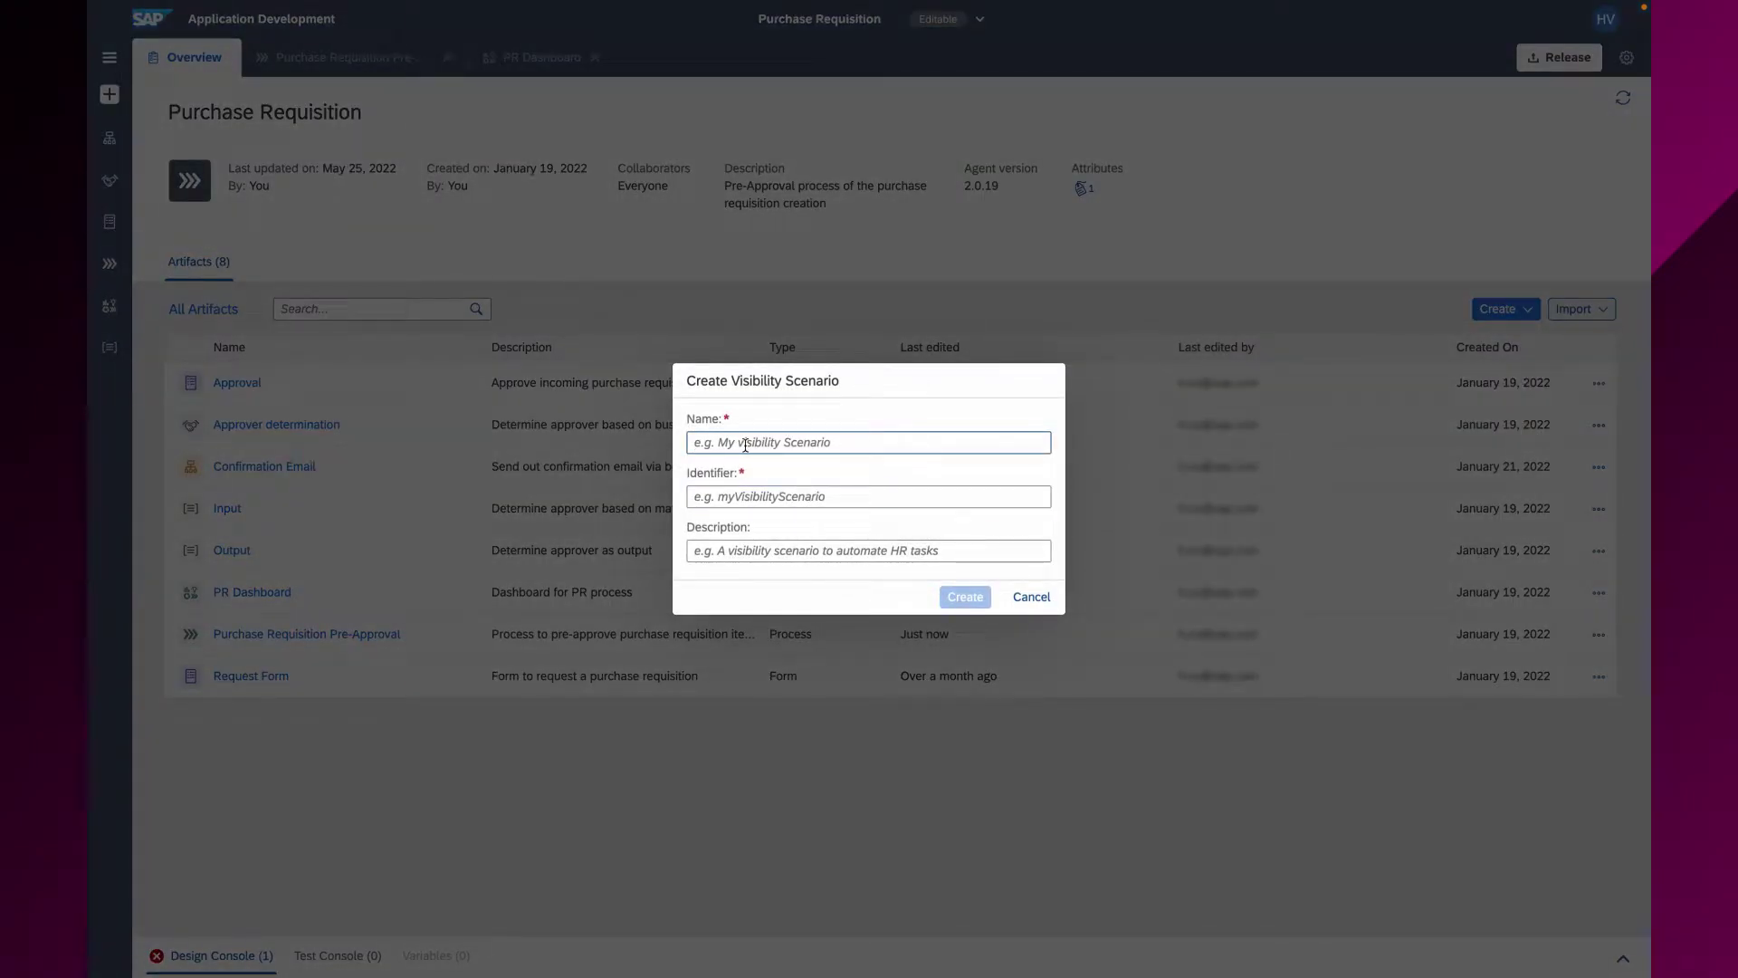
type("PR ")
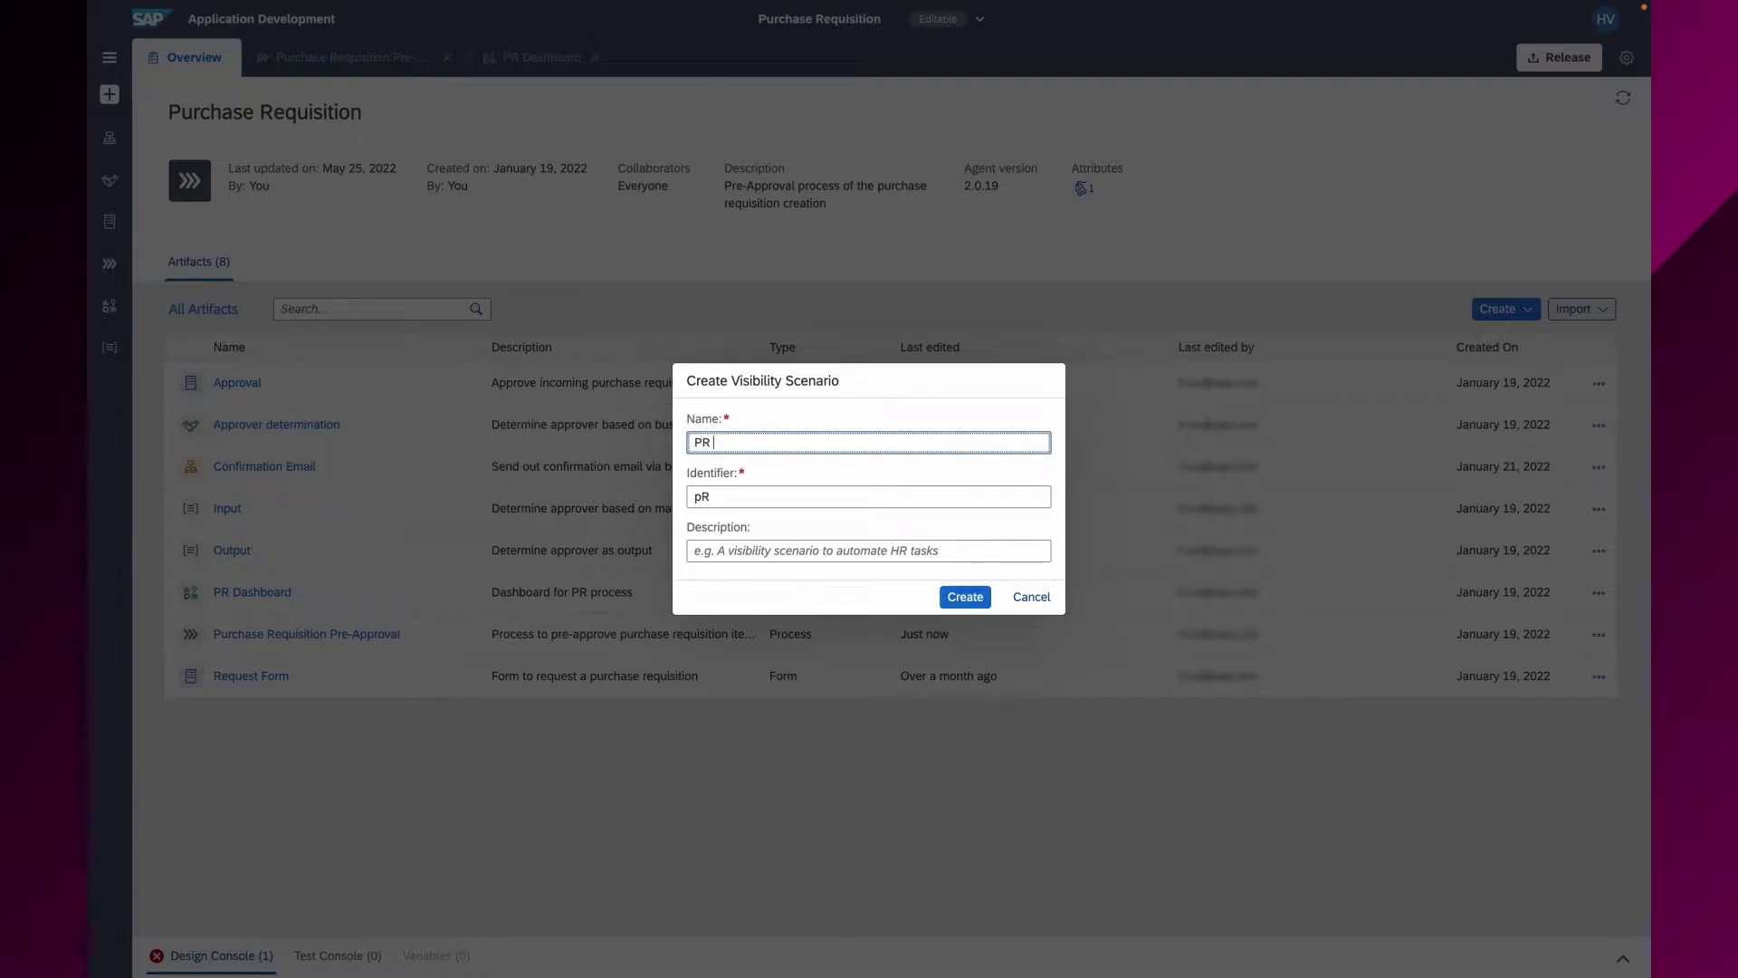
type("Dashboard")
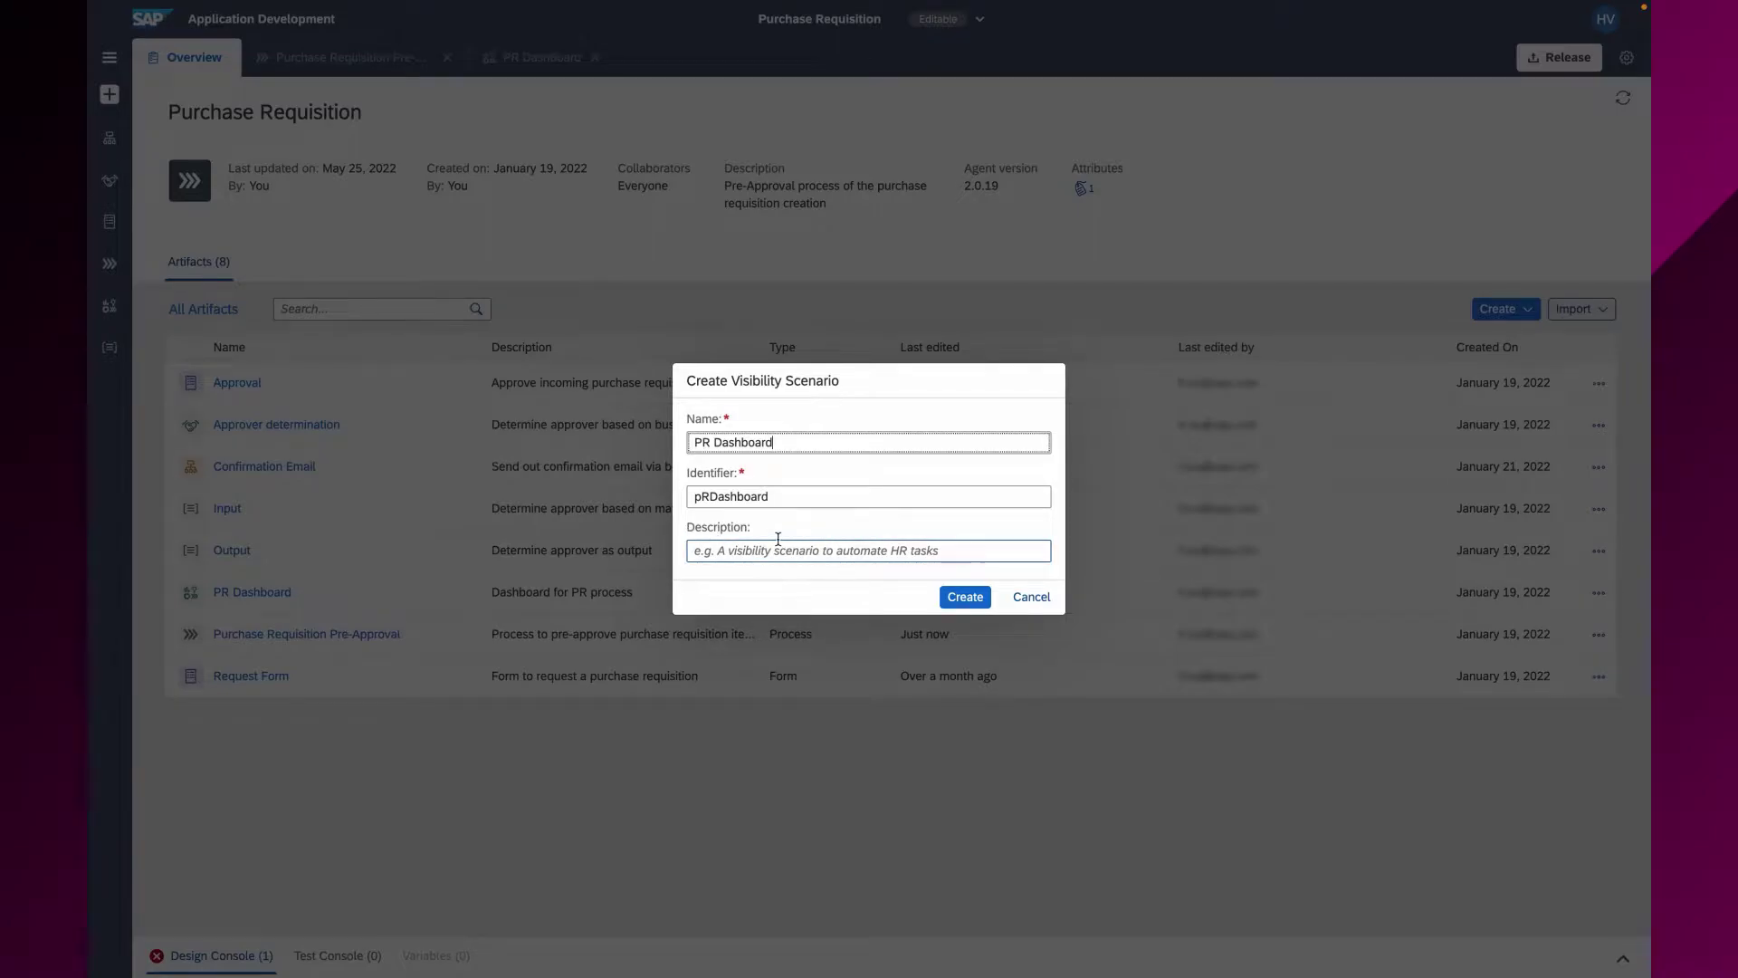
left_click(1035, 604)
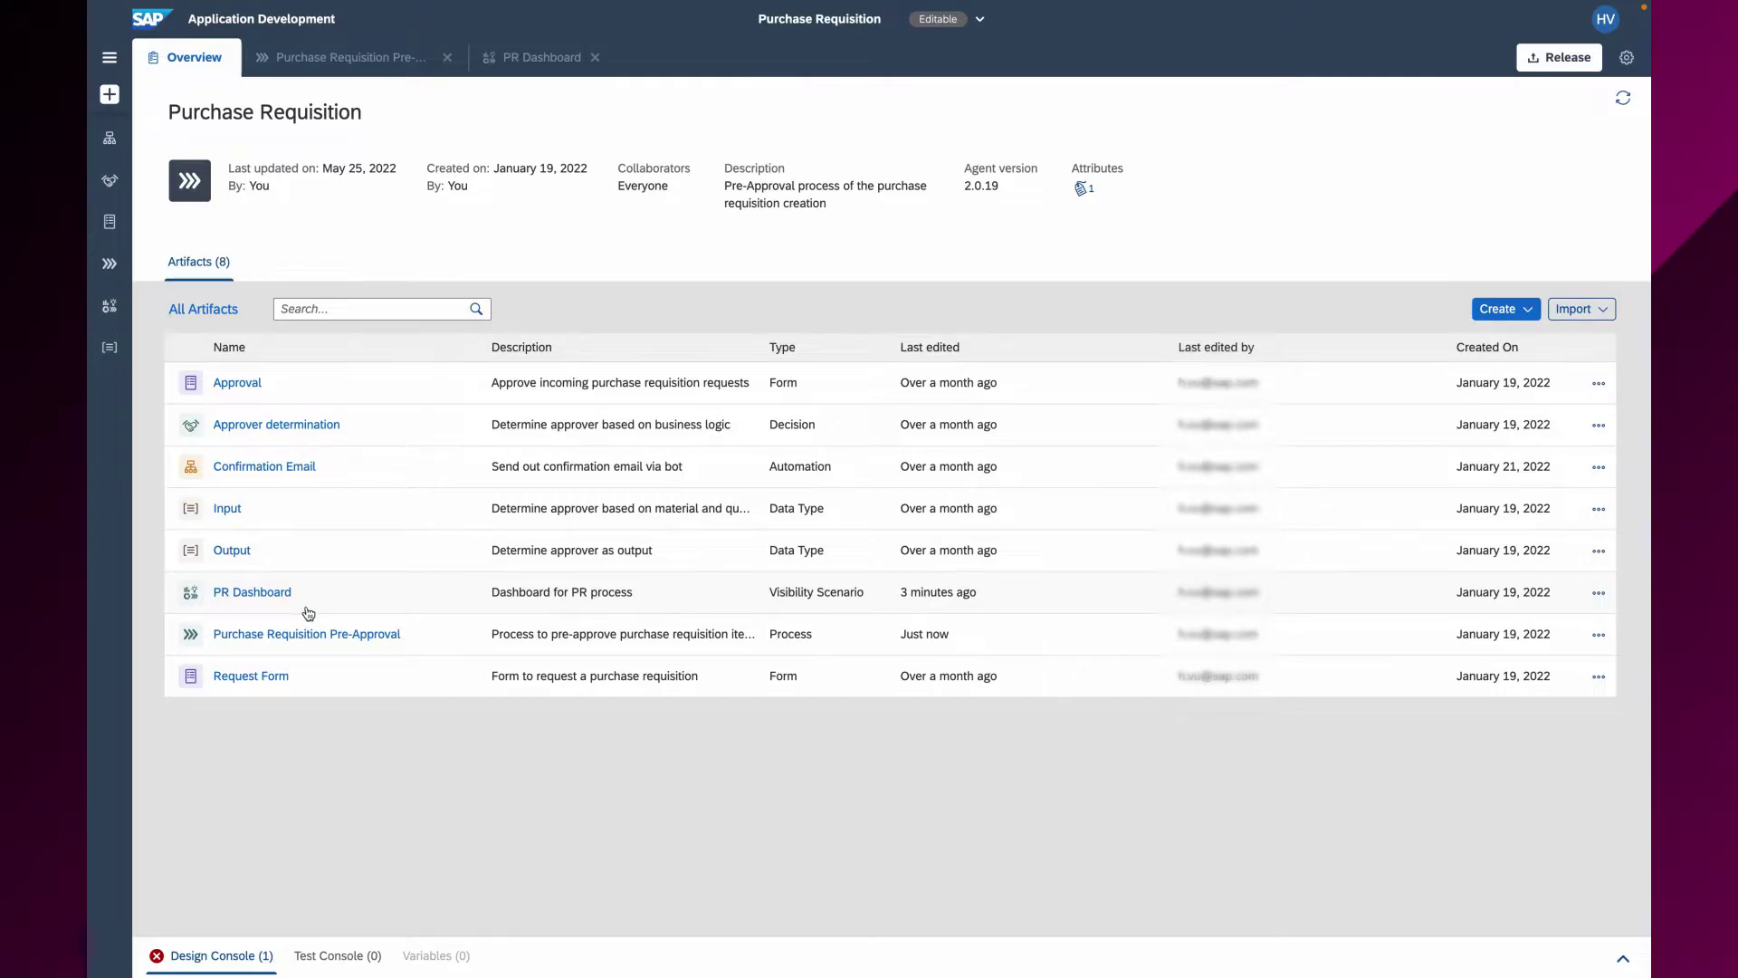
Step: Open the PR Dashboard visibility scenario and check which processes are available to add to it
left_click(276, 594)
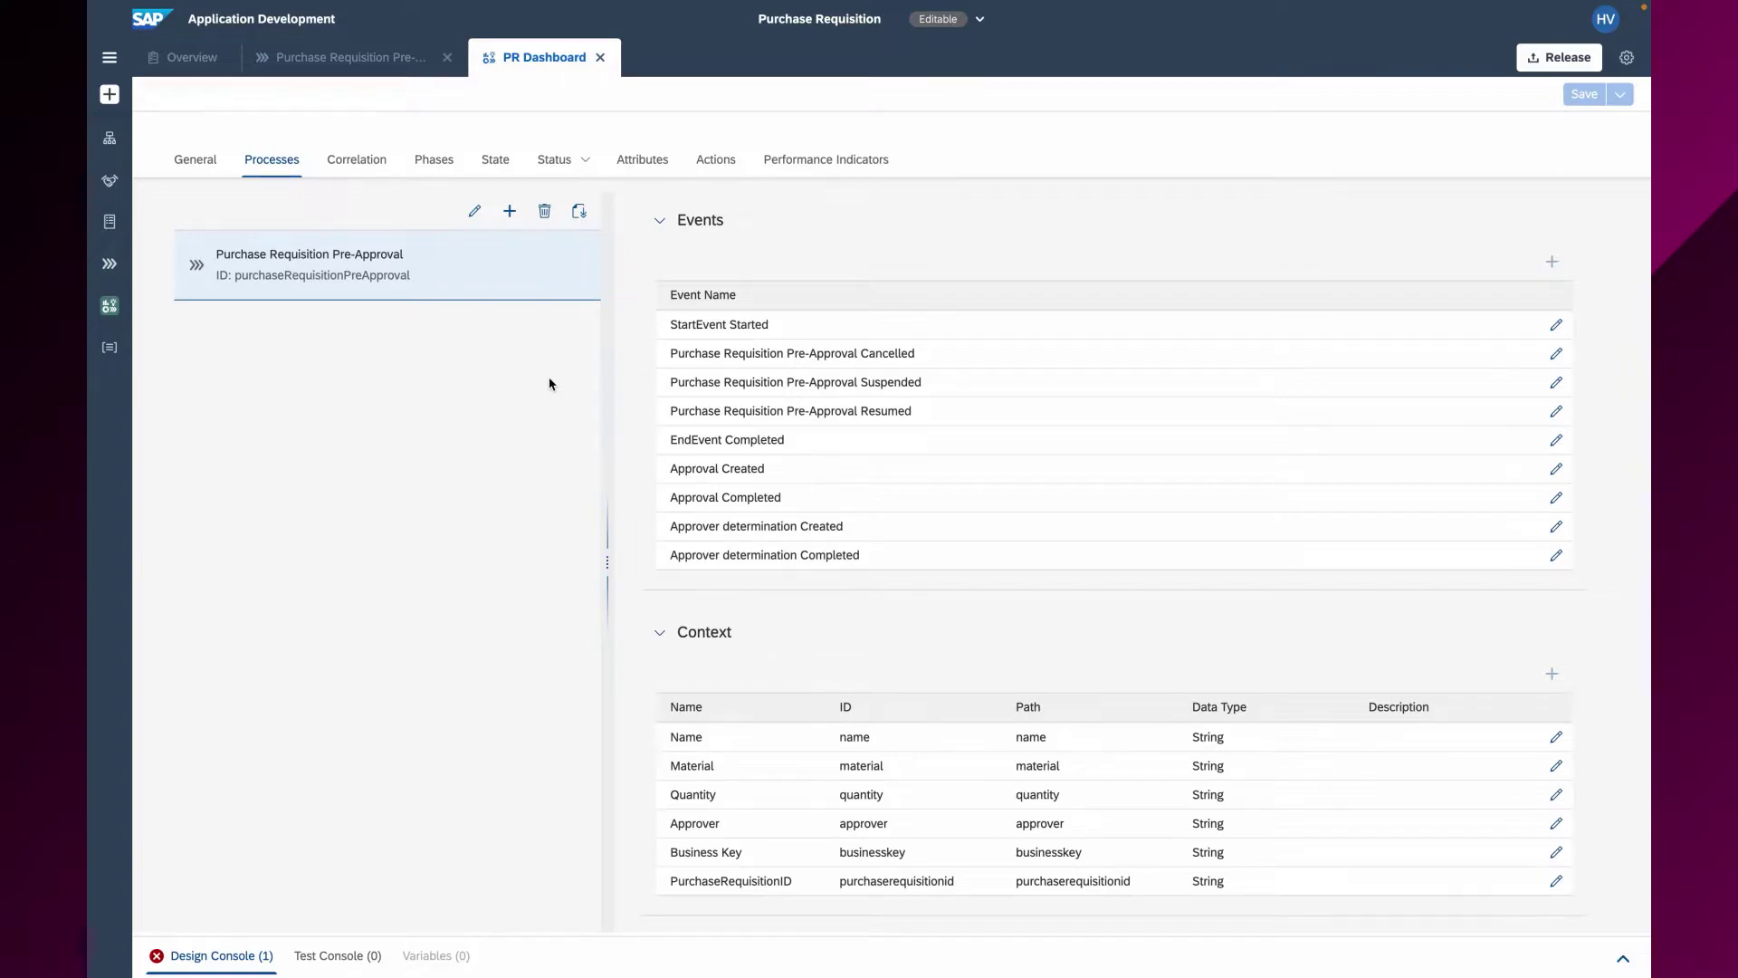
left_click(508, 225)
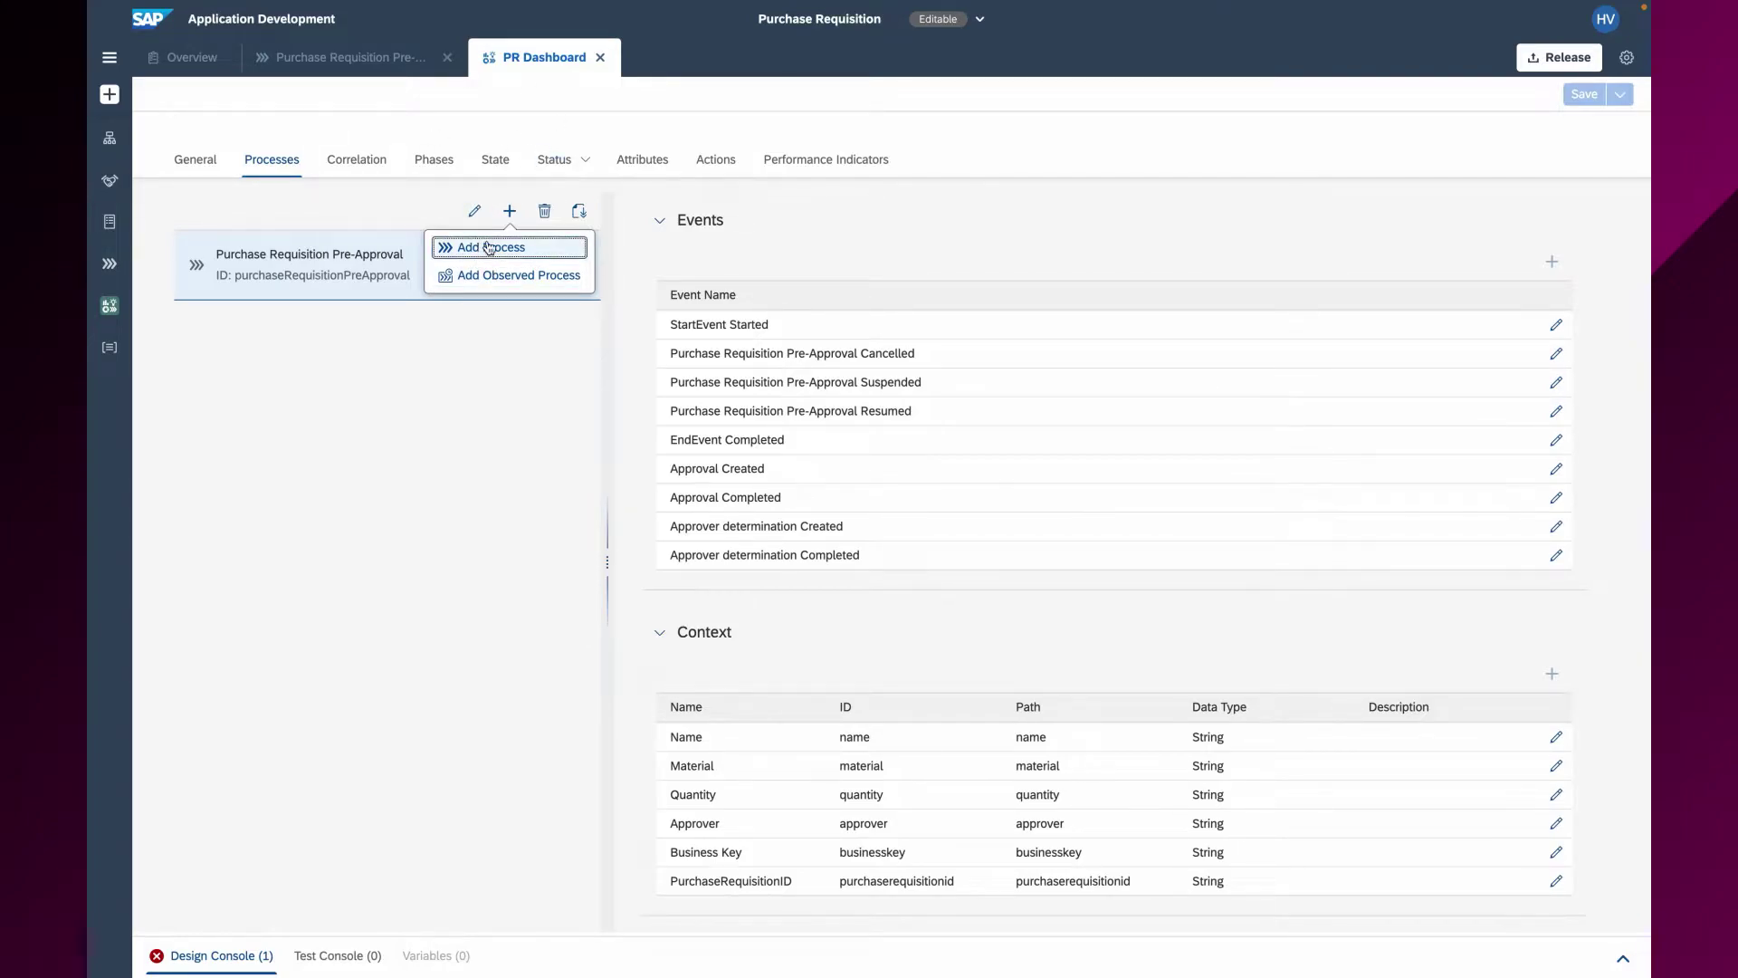
left_click(505, 250)
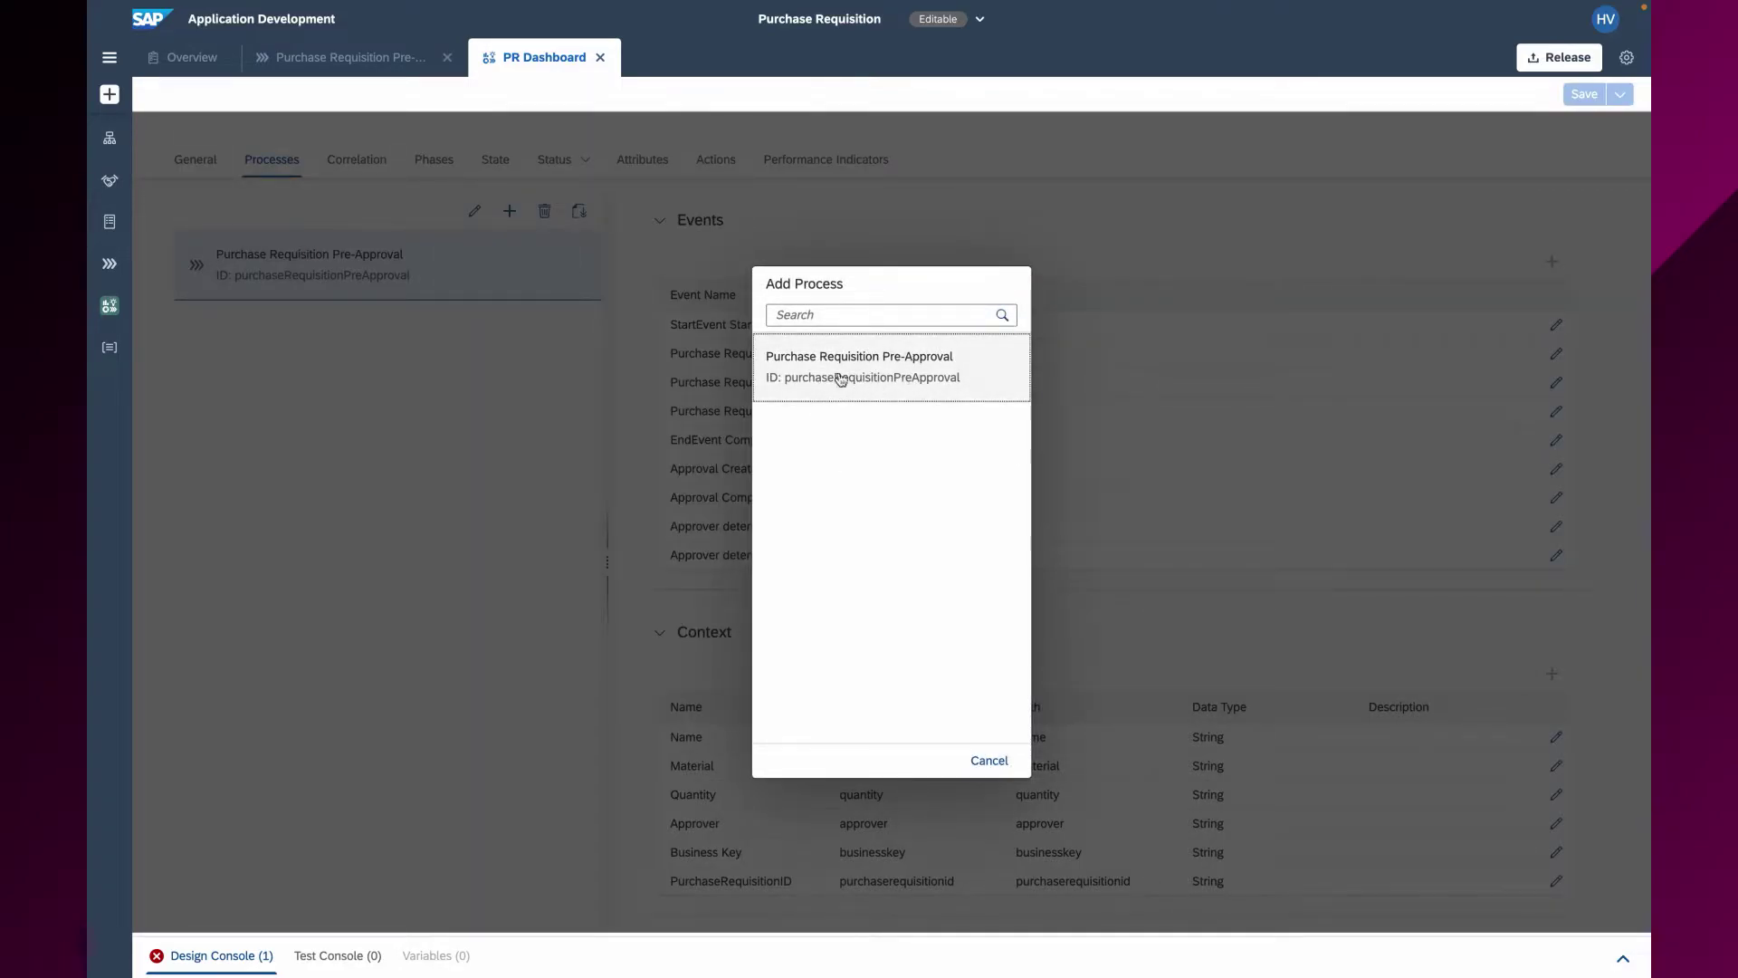
left_click(992, 761)
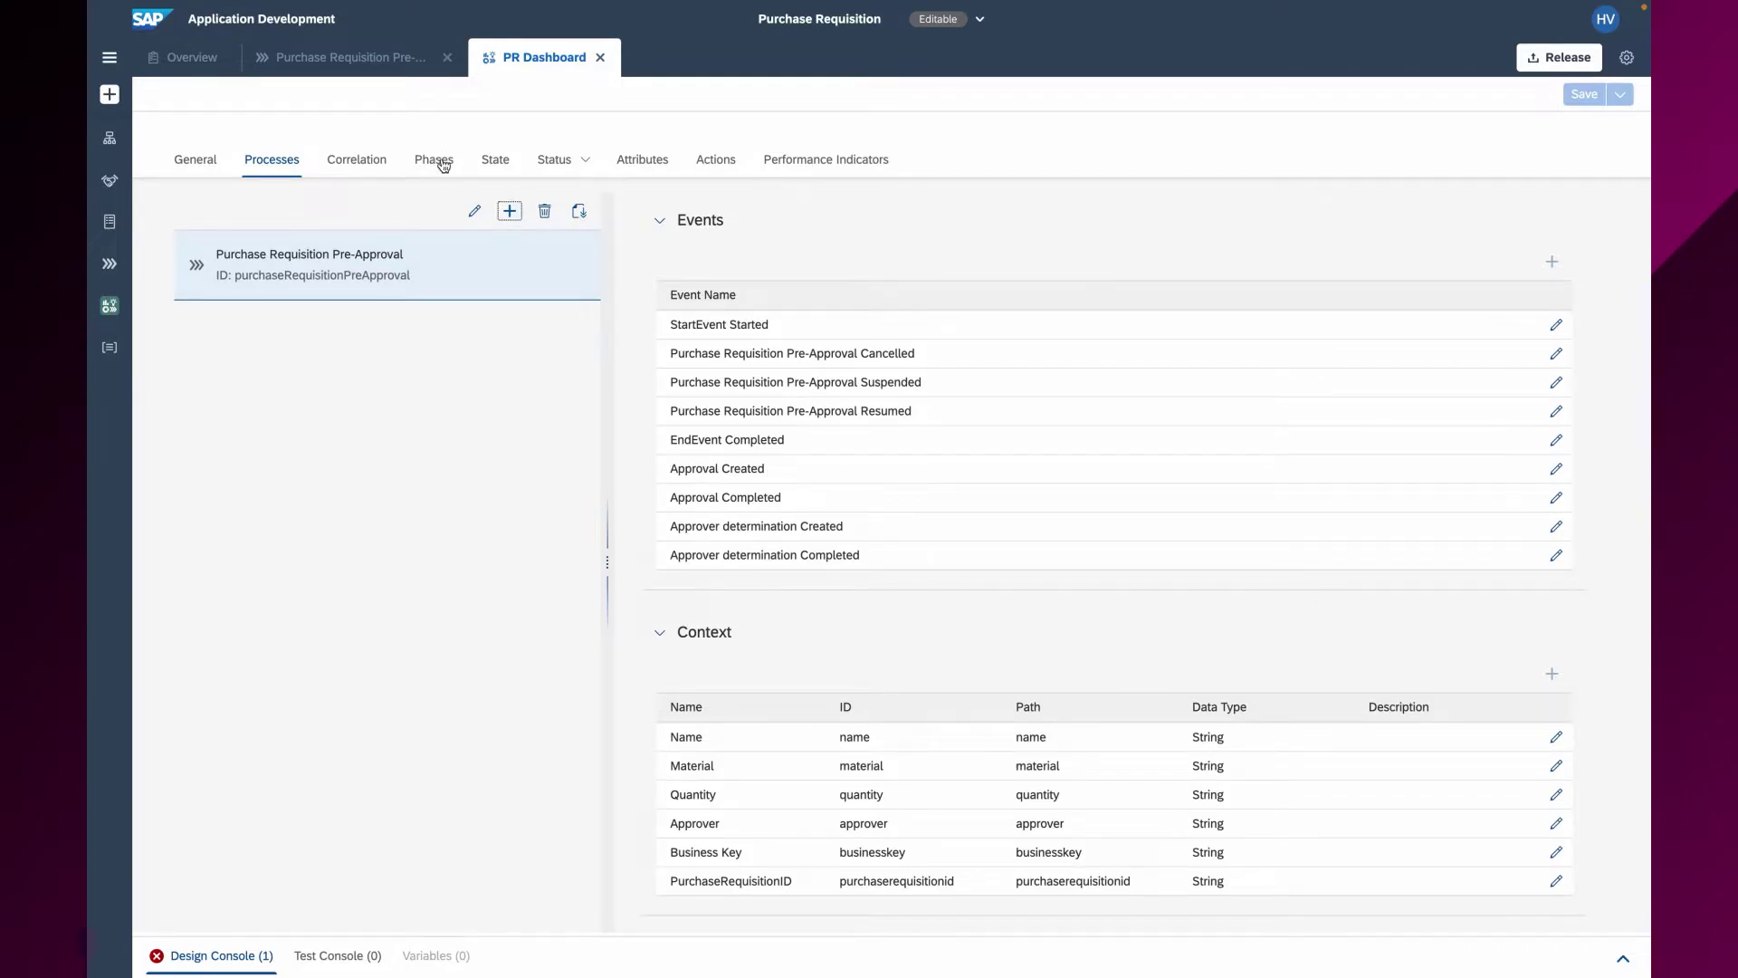
Step: Examine the scenario's performance indicators and the representation options of the Open Instances by Status indicator
left_click(820, 166)
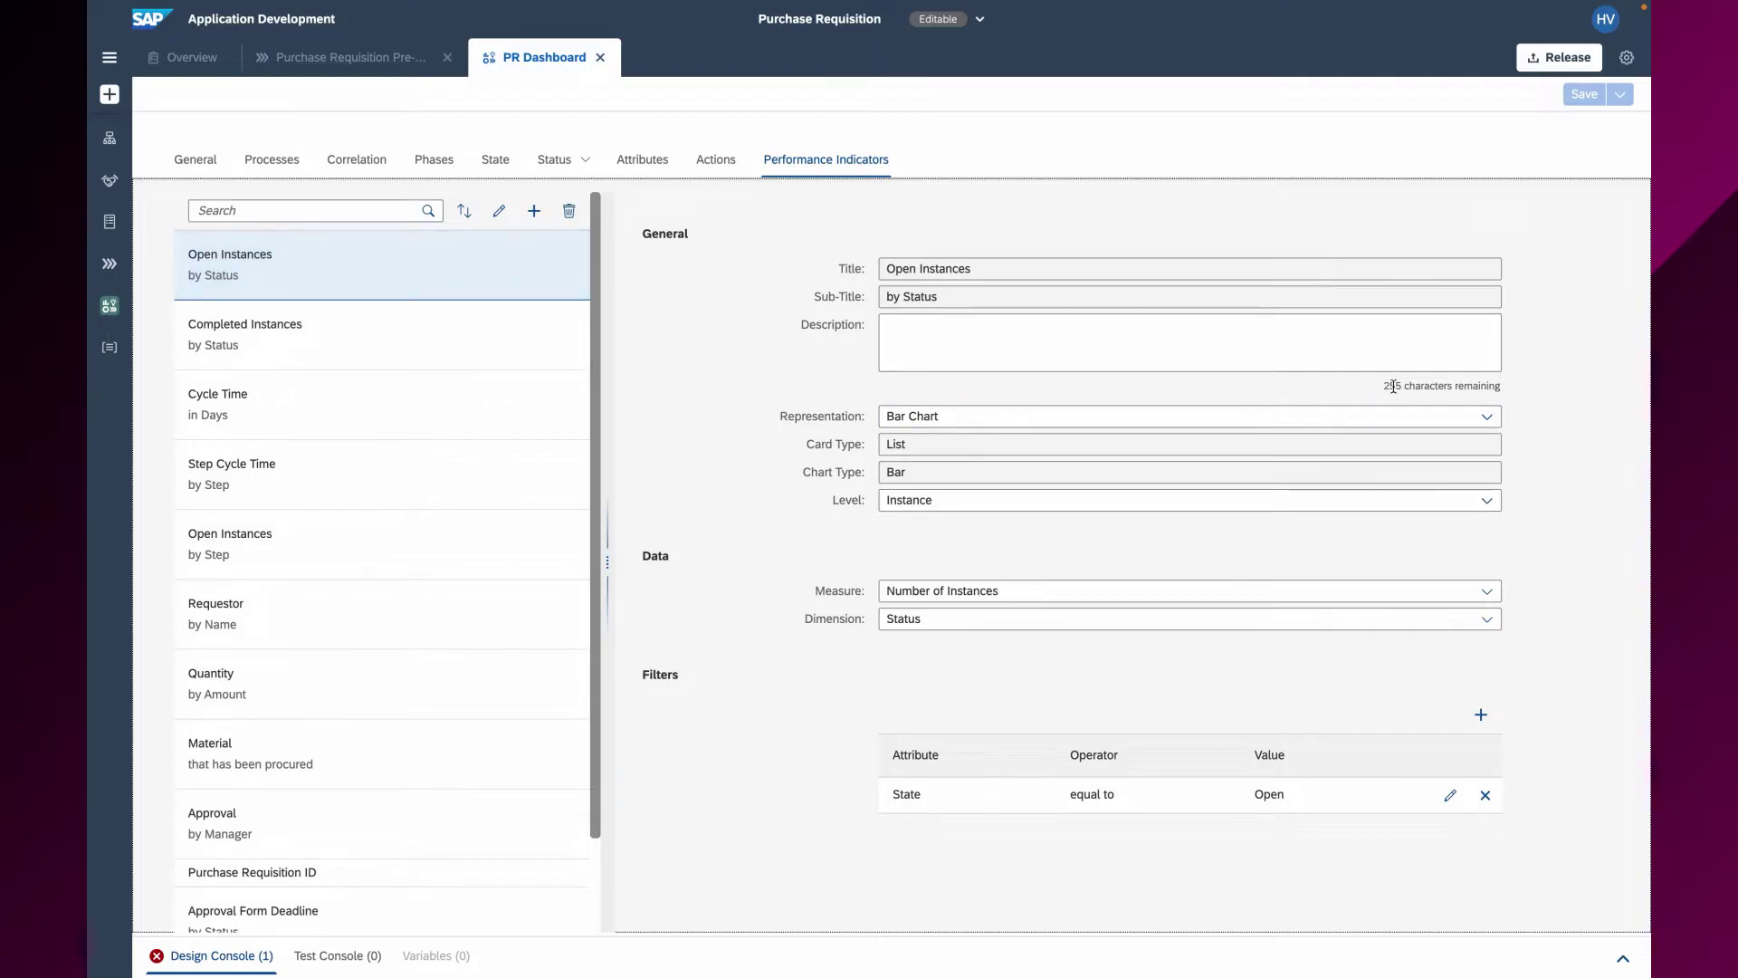
left_click(1487, 419)
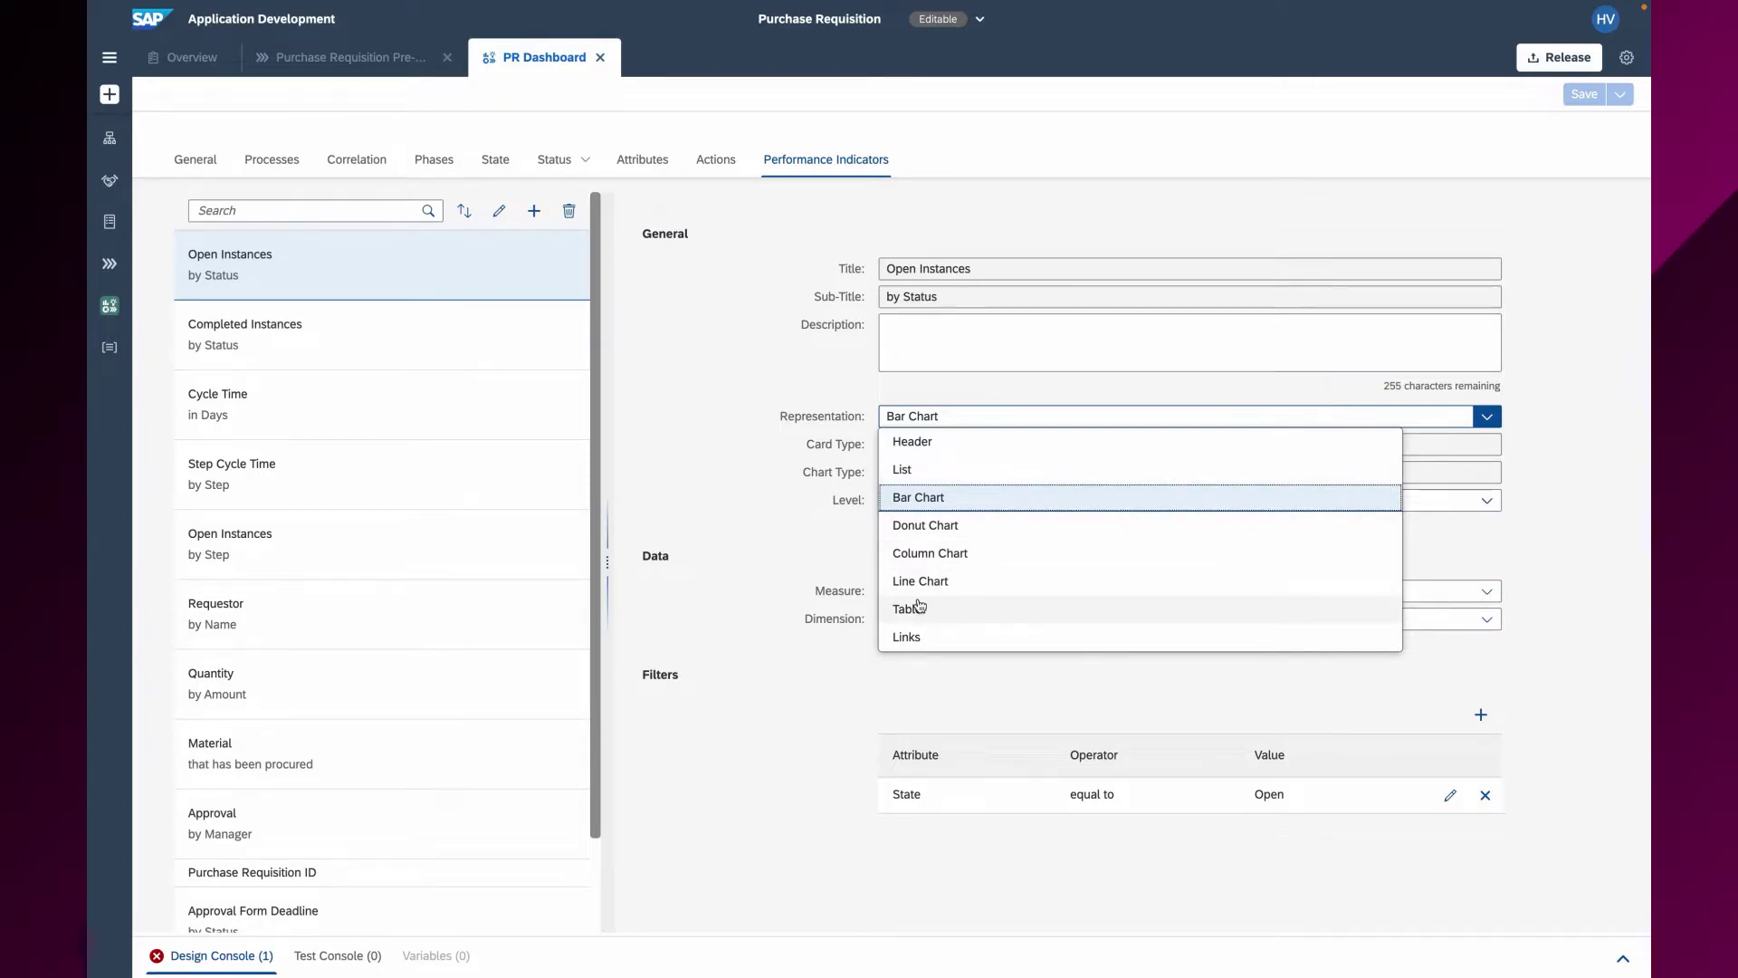
left_click(699, 341)
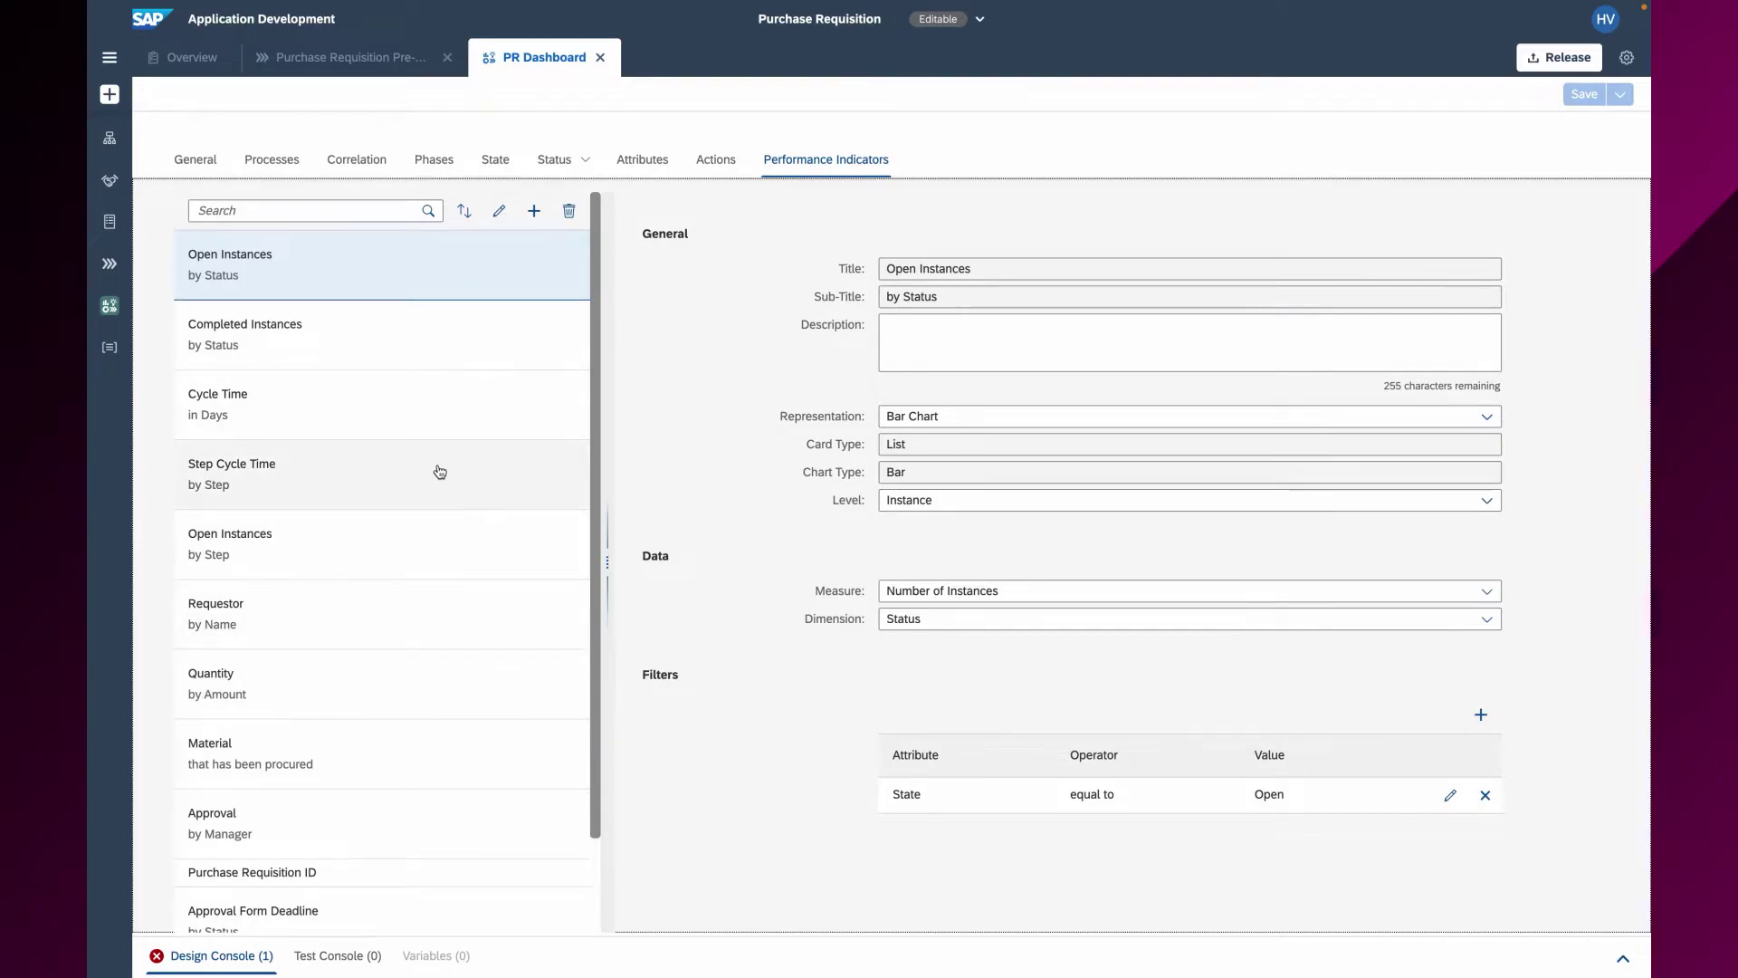
scroll(439, 470, "down", 3)
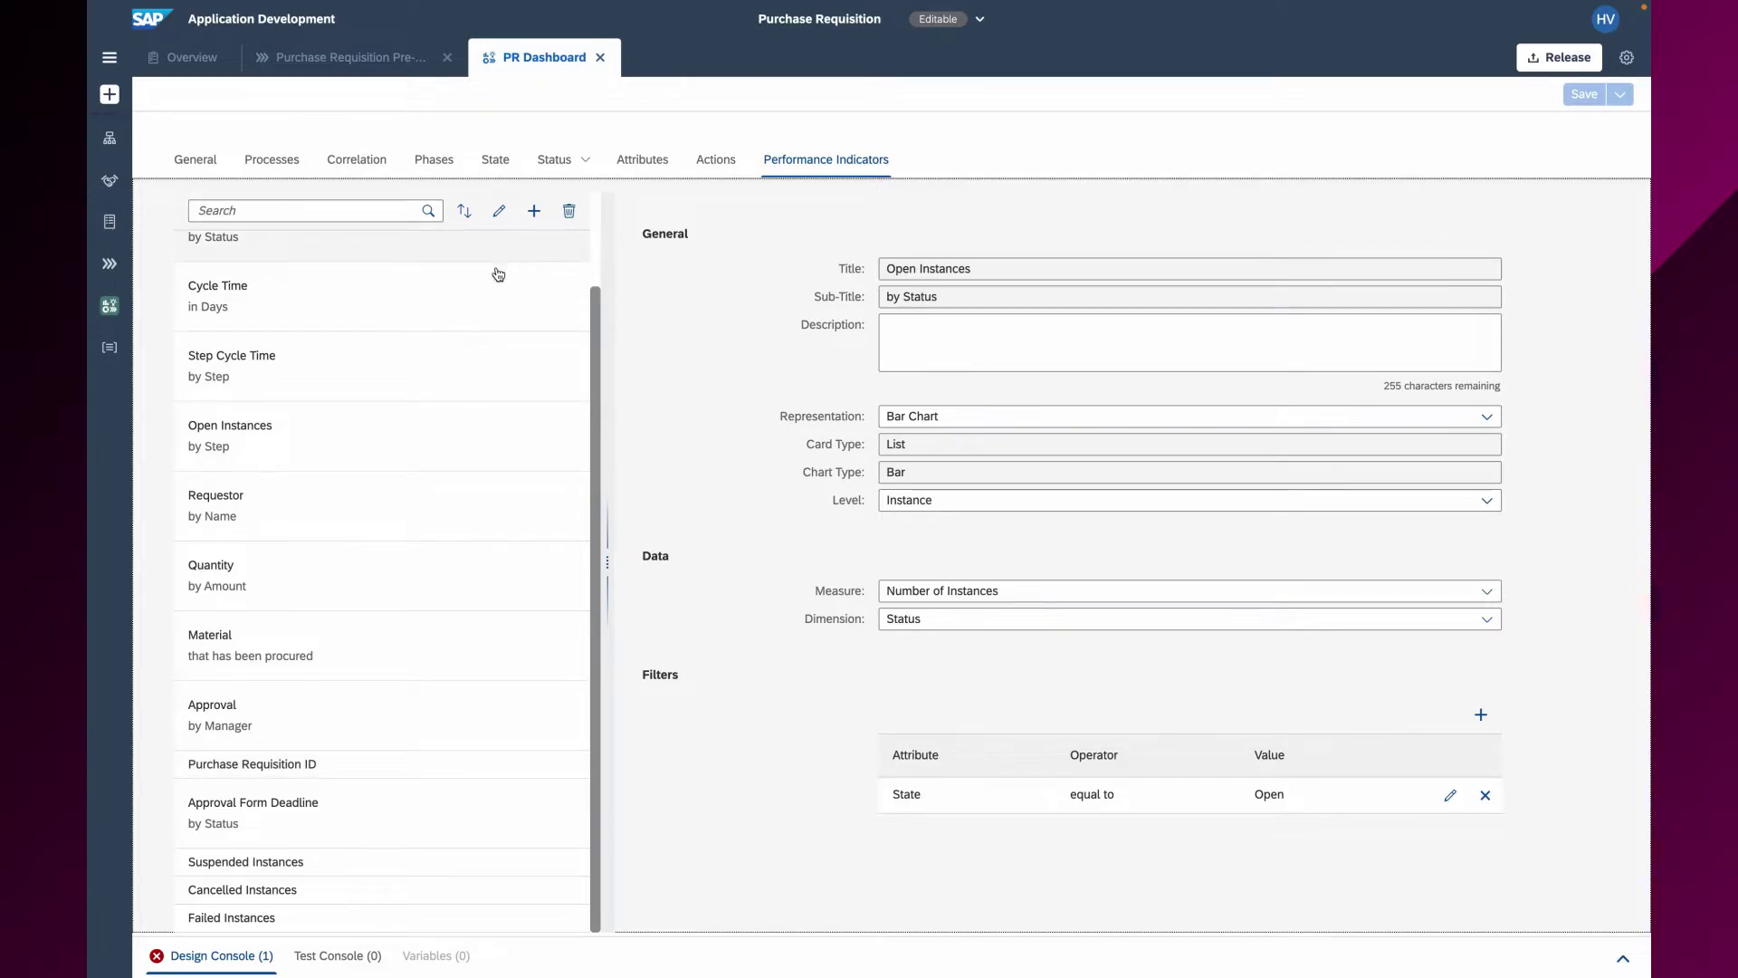
left_click(535, 213)
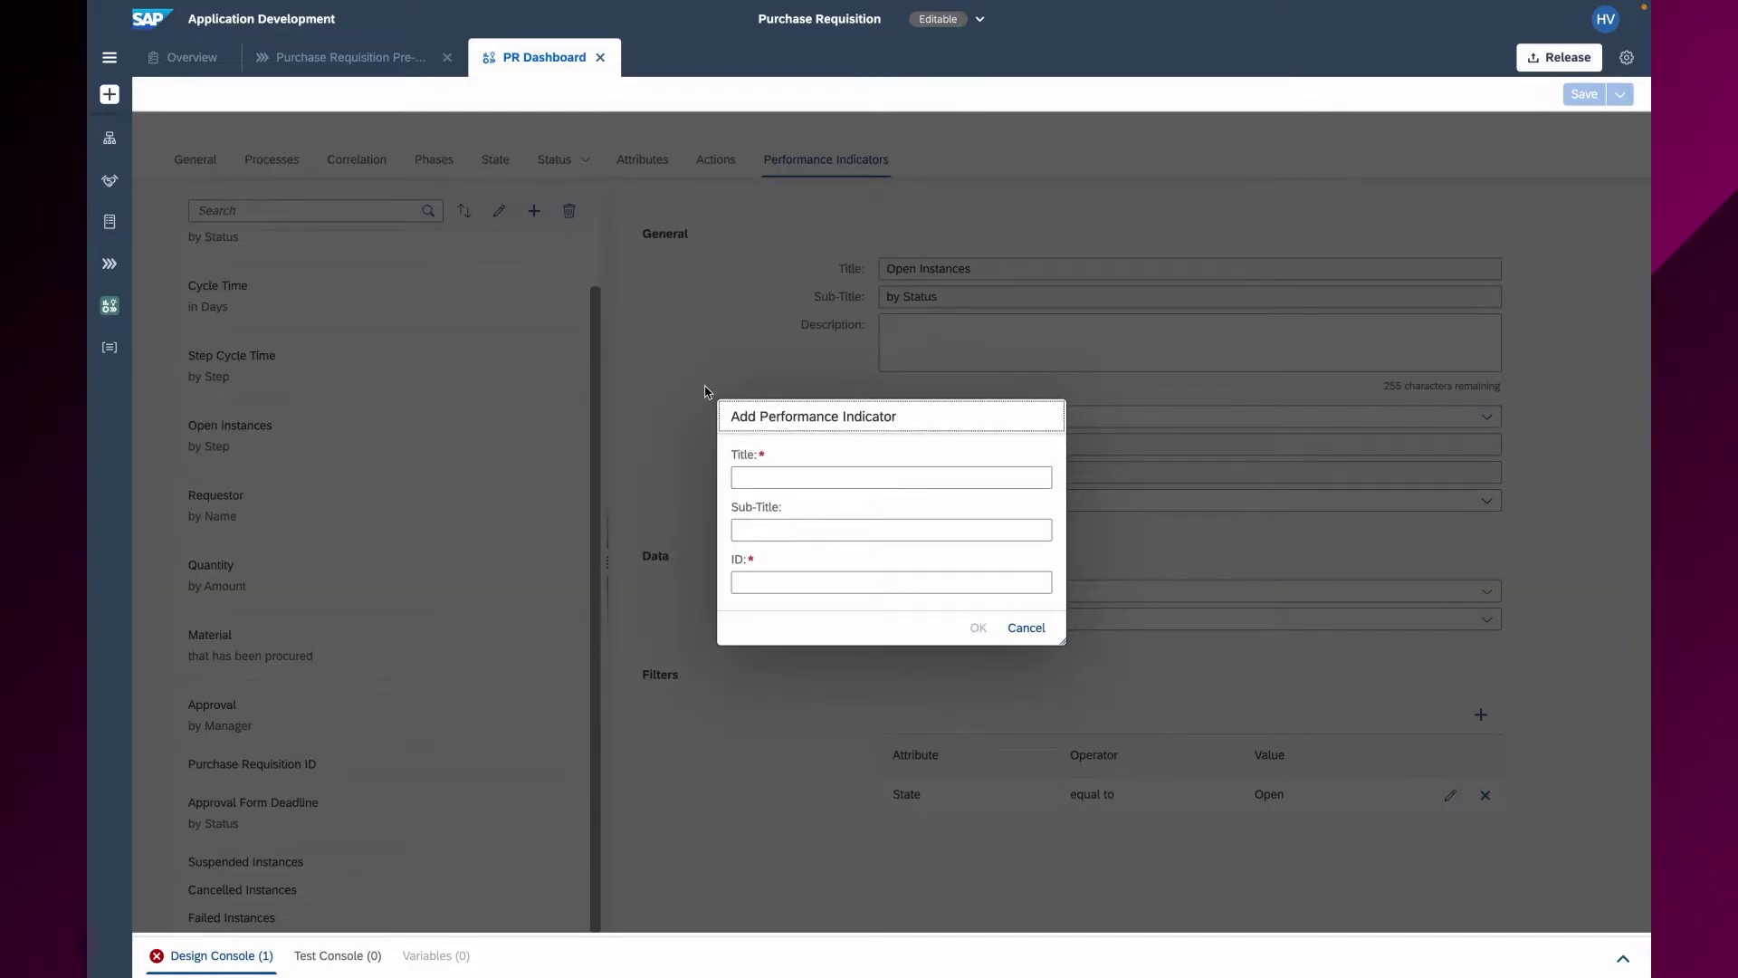
left_click(798, 482)
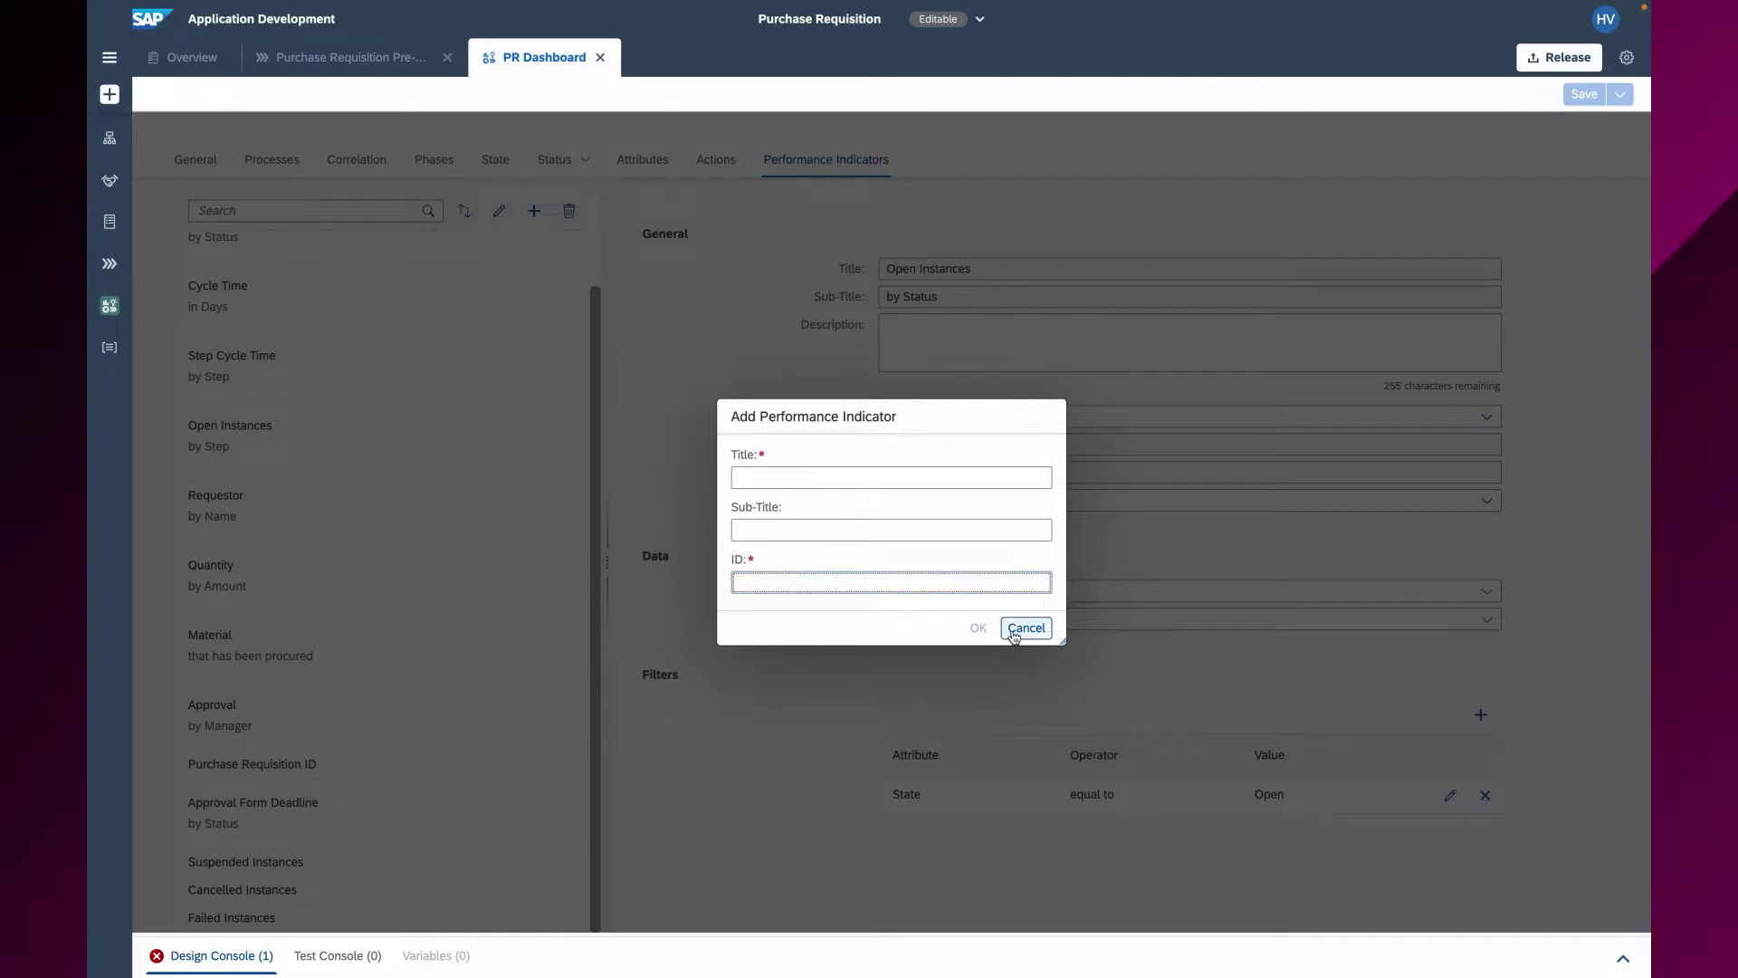
left_click(1023, 628)
Step: Inspect the Purchase Requisition ID performance indicator, including its available representation and dimension options
left_click(307, 765)
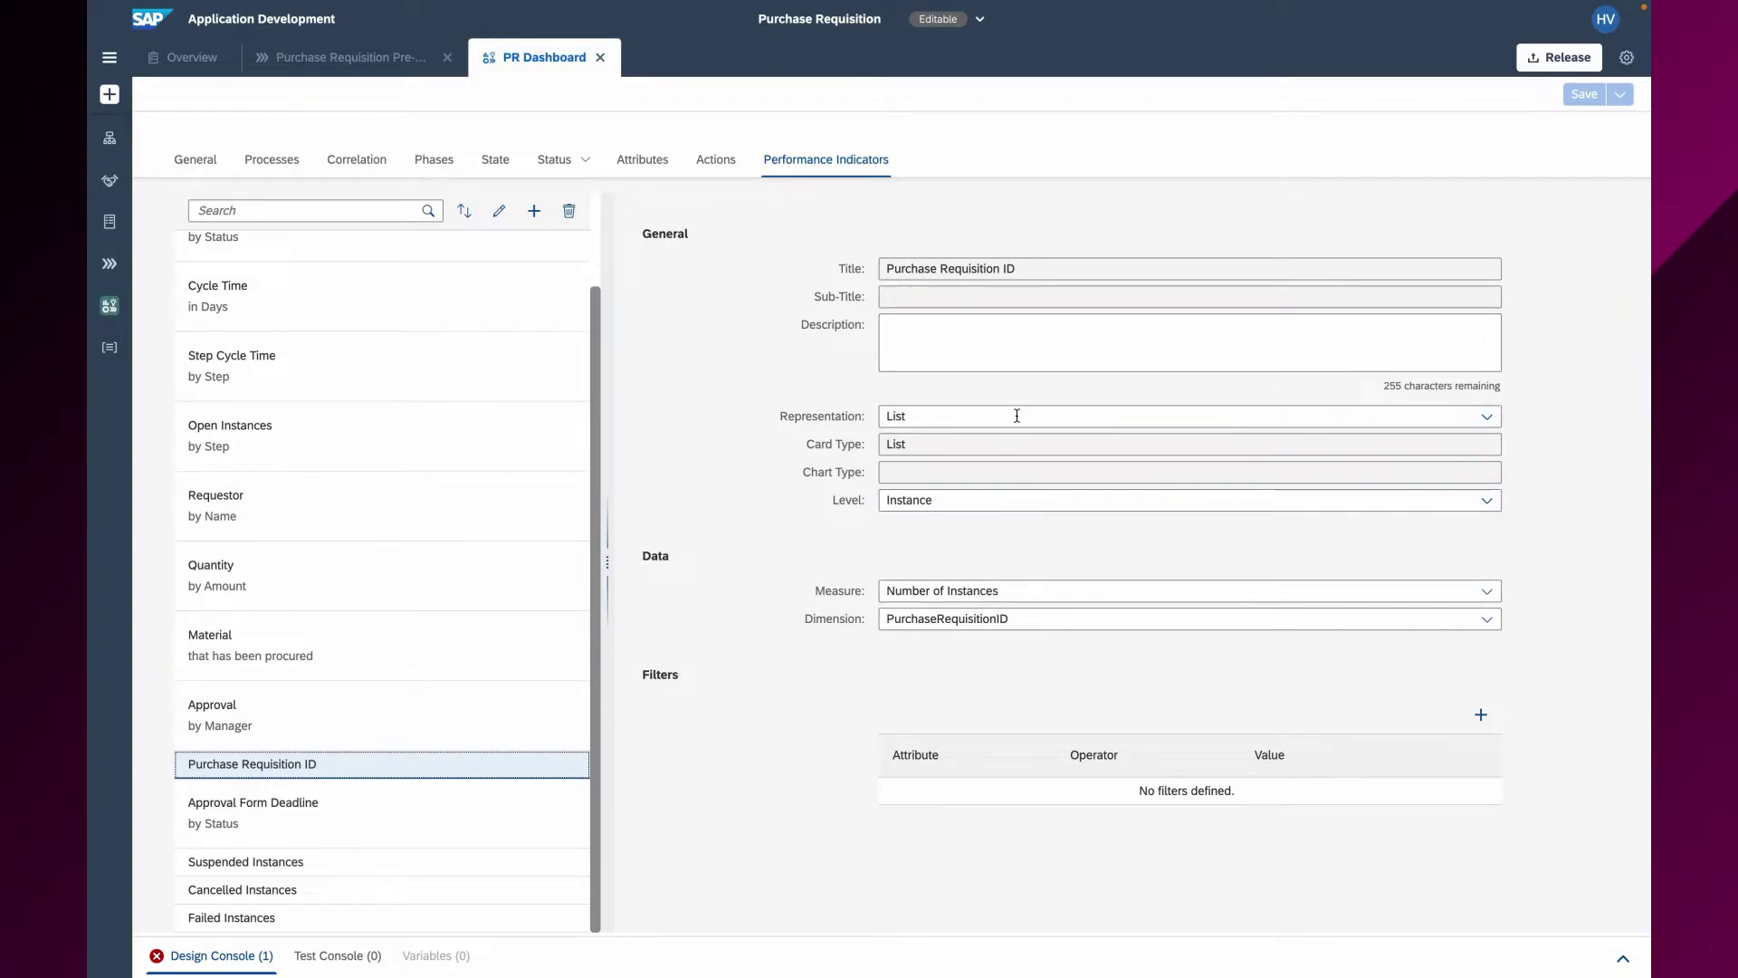
left_click(1486, 418)
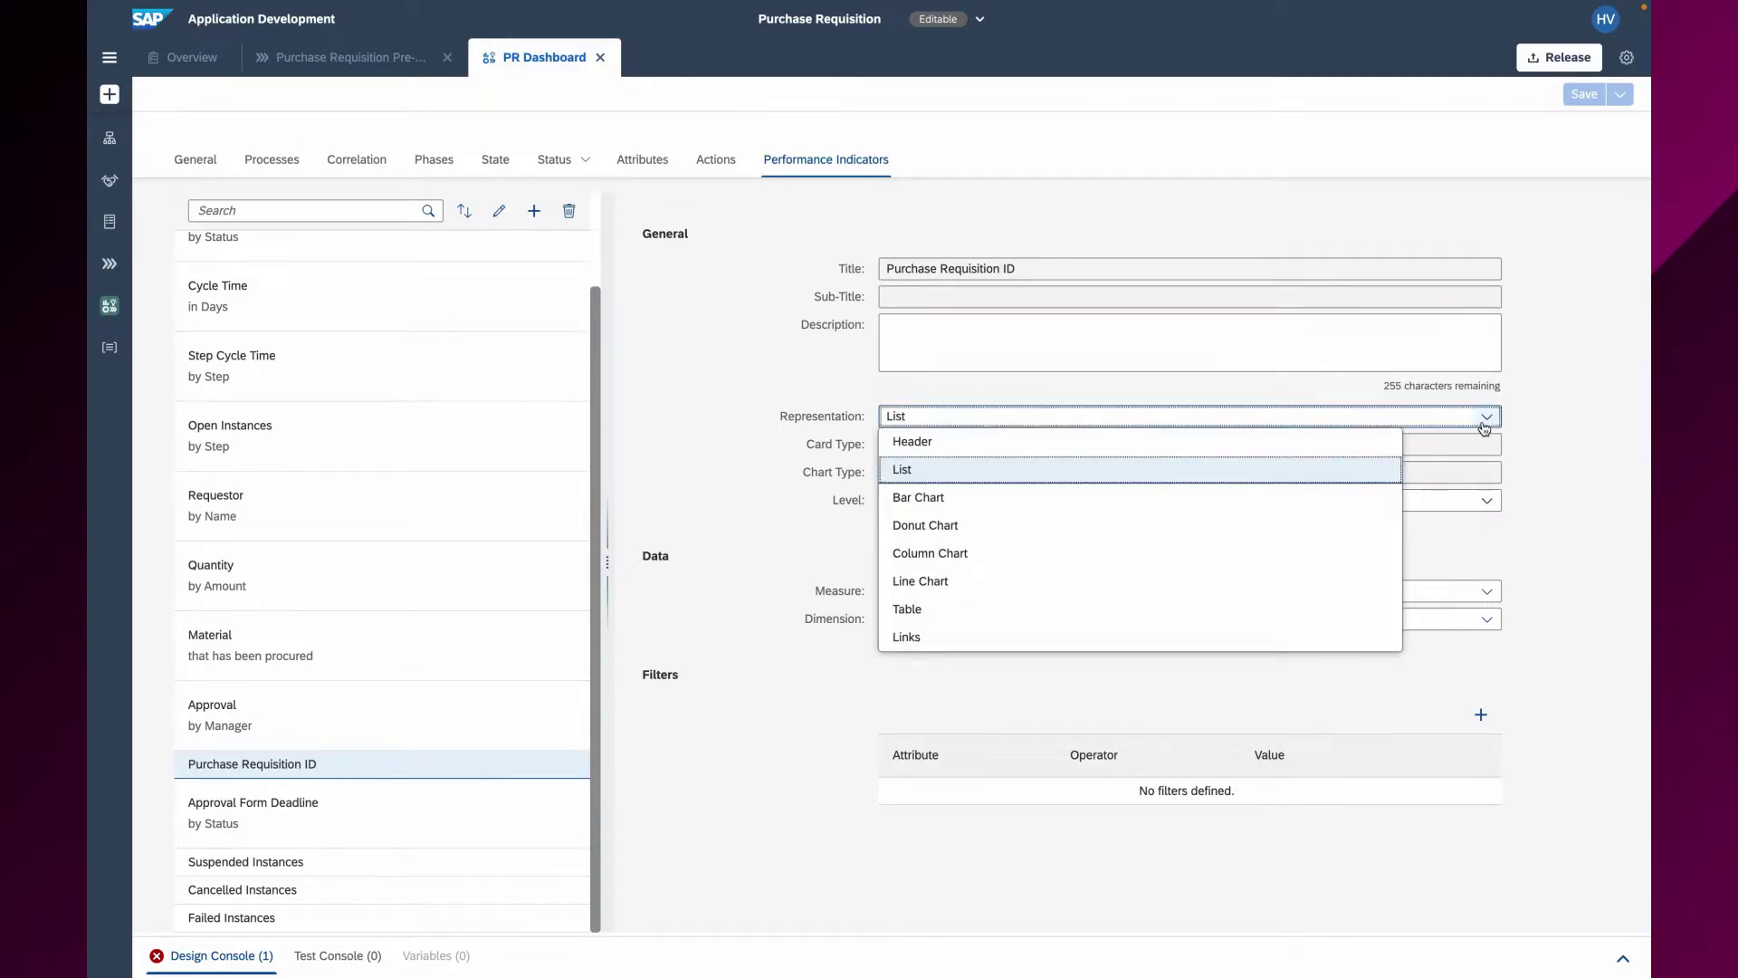
left_click(1486, 419)
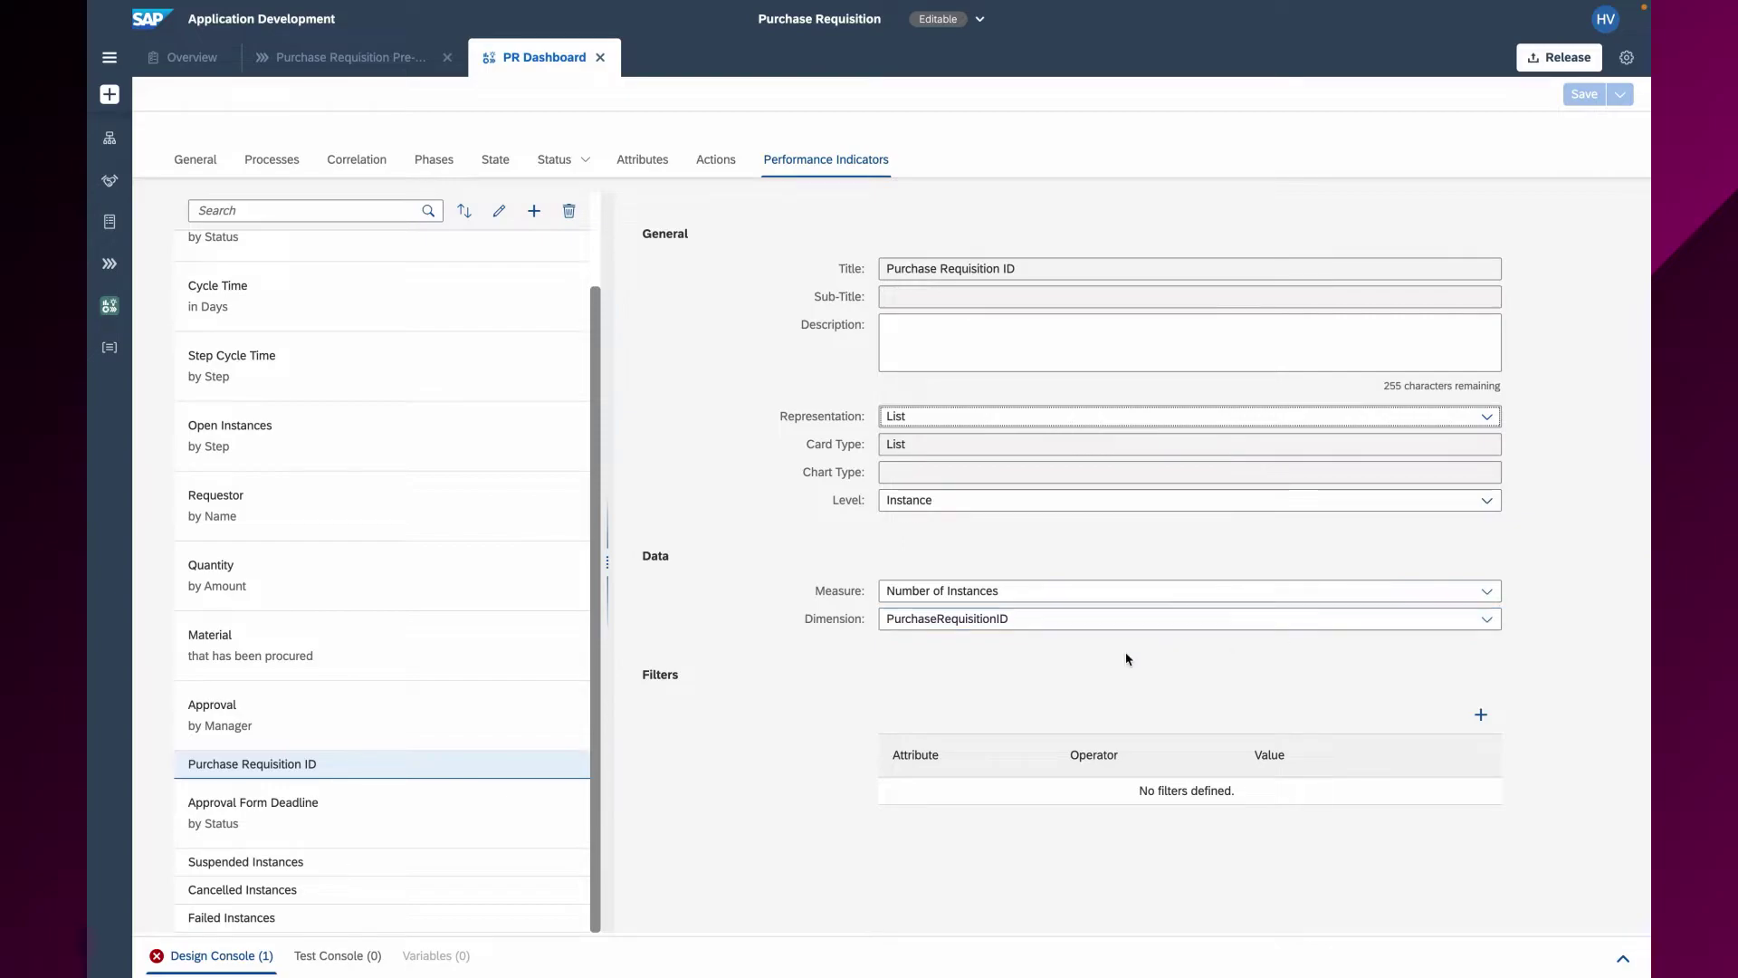
left_click(1485, 619)
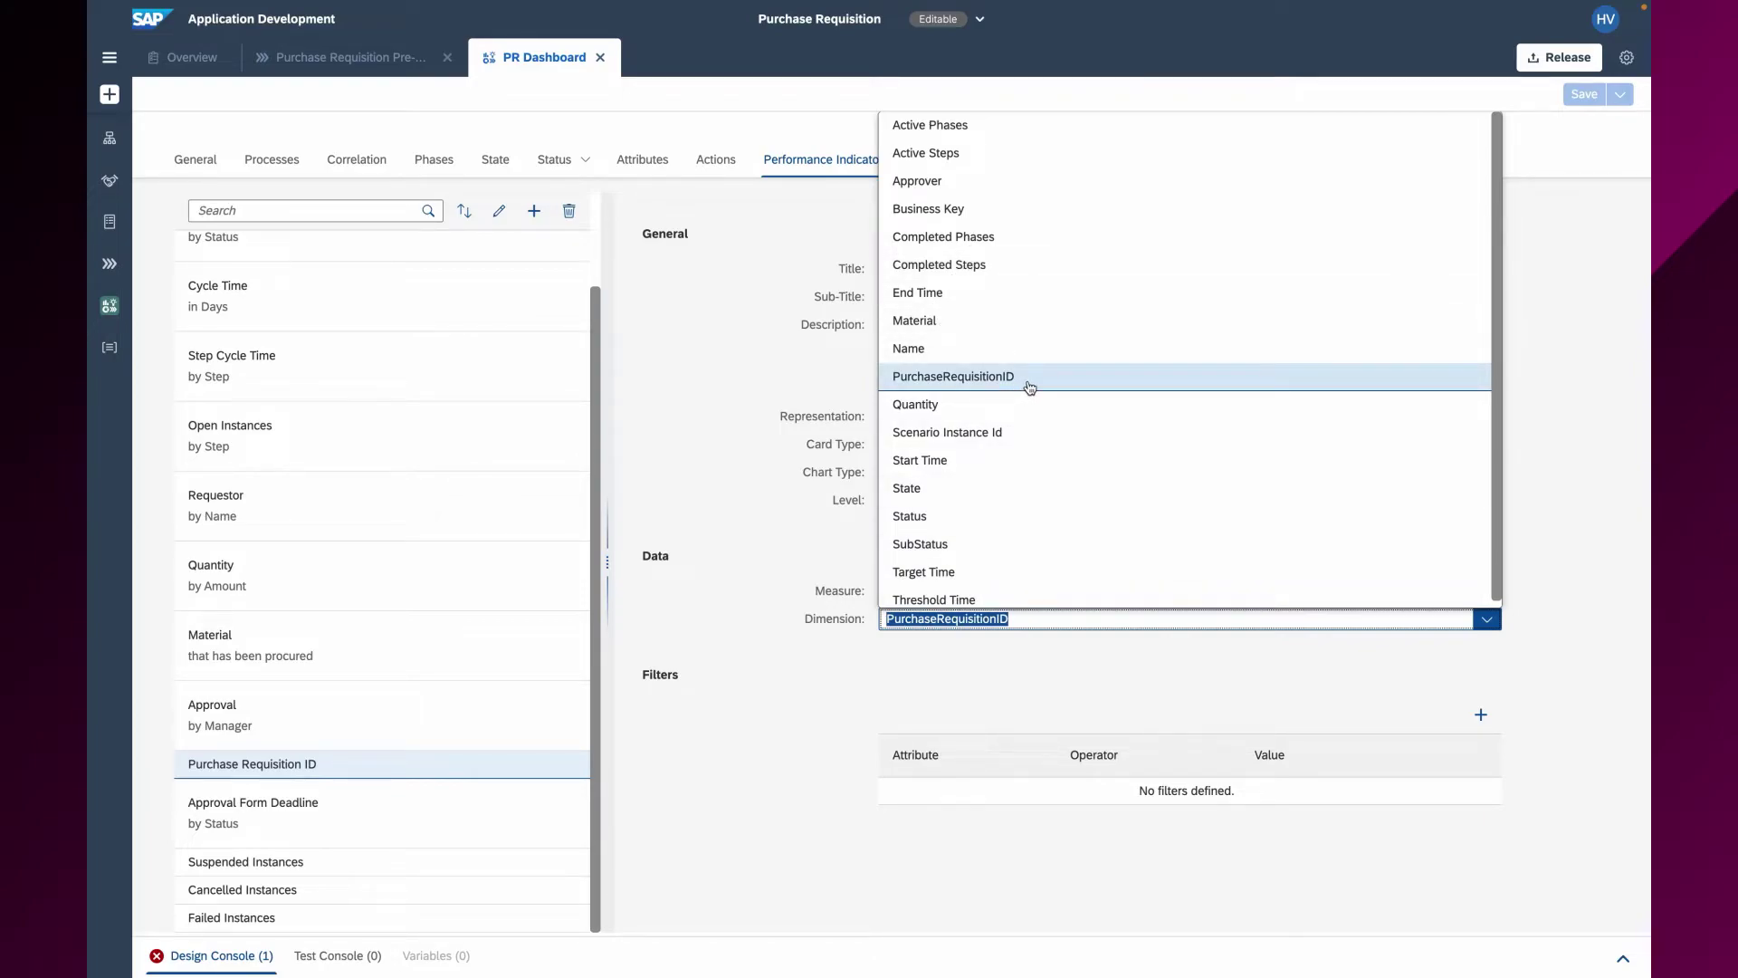
left_click(680, 369)
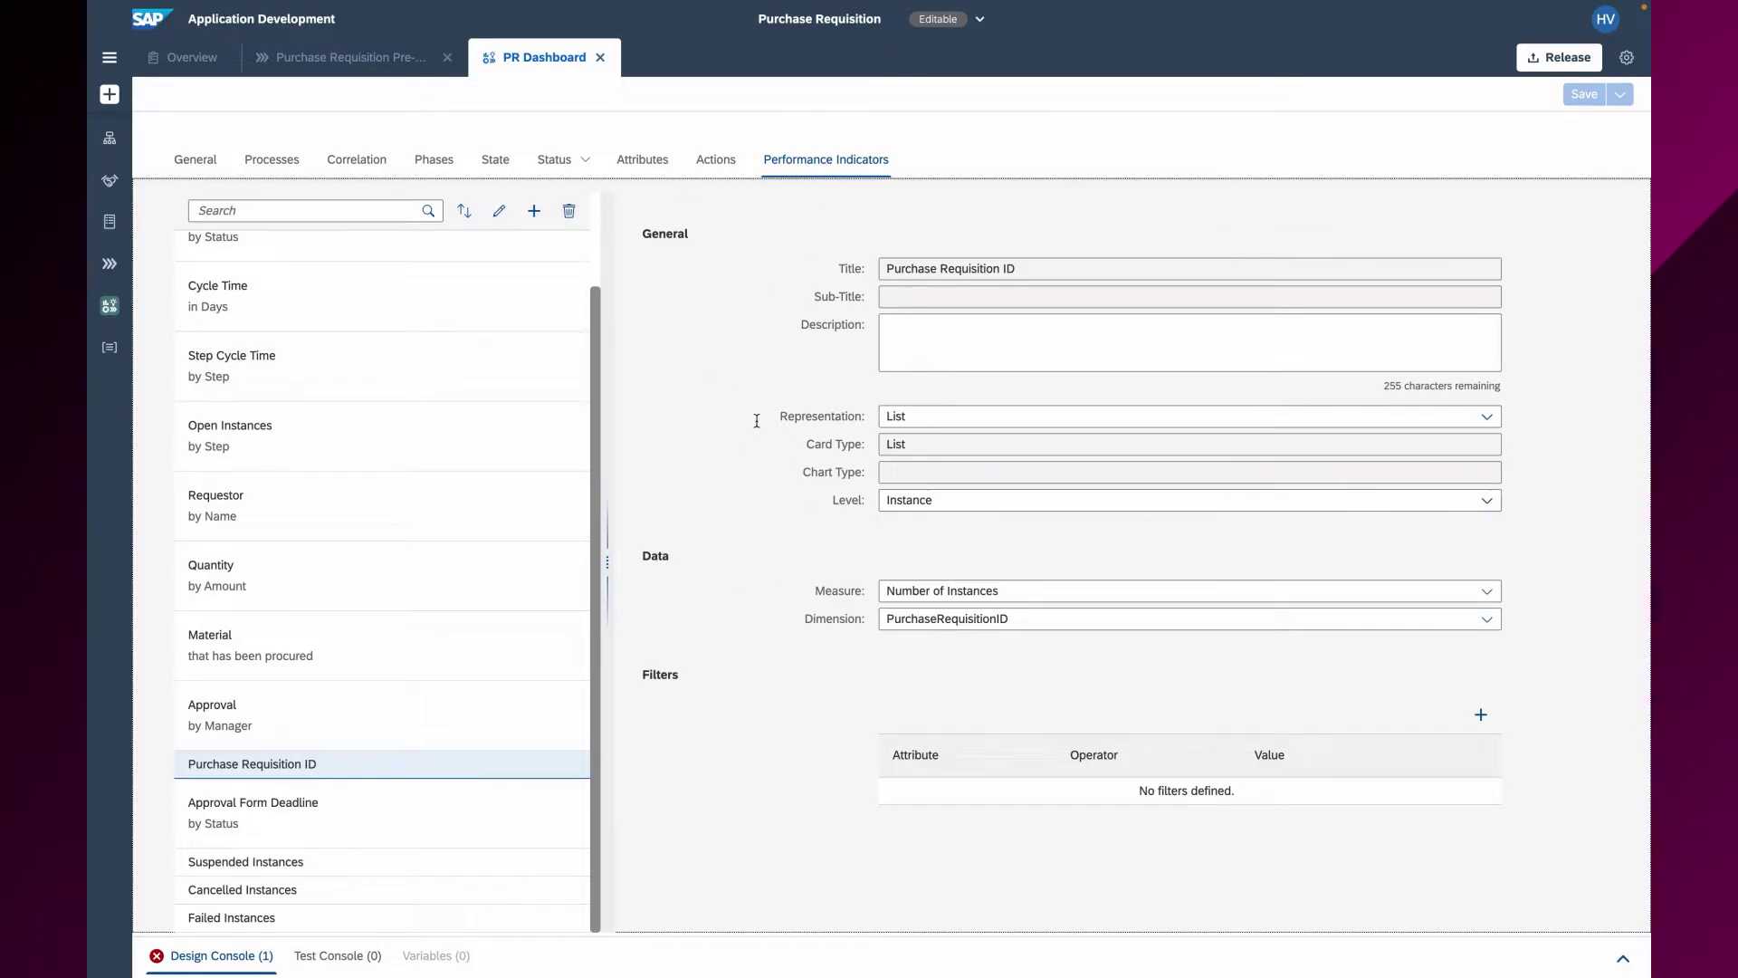
Step: Review the PR Dashboard scenario's general settings and its processes, and read the error details in the design console
left_click(205, 167)
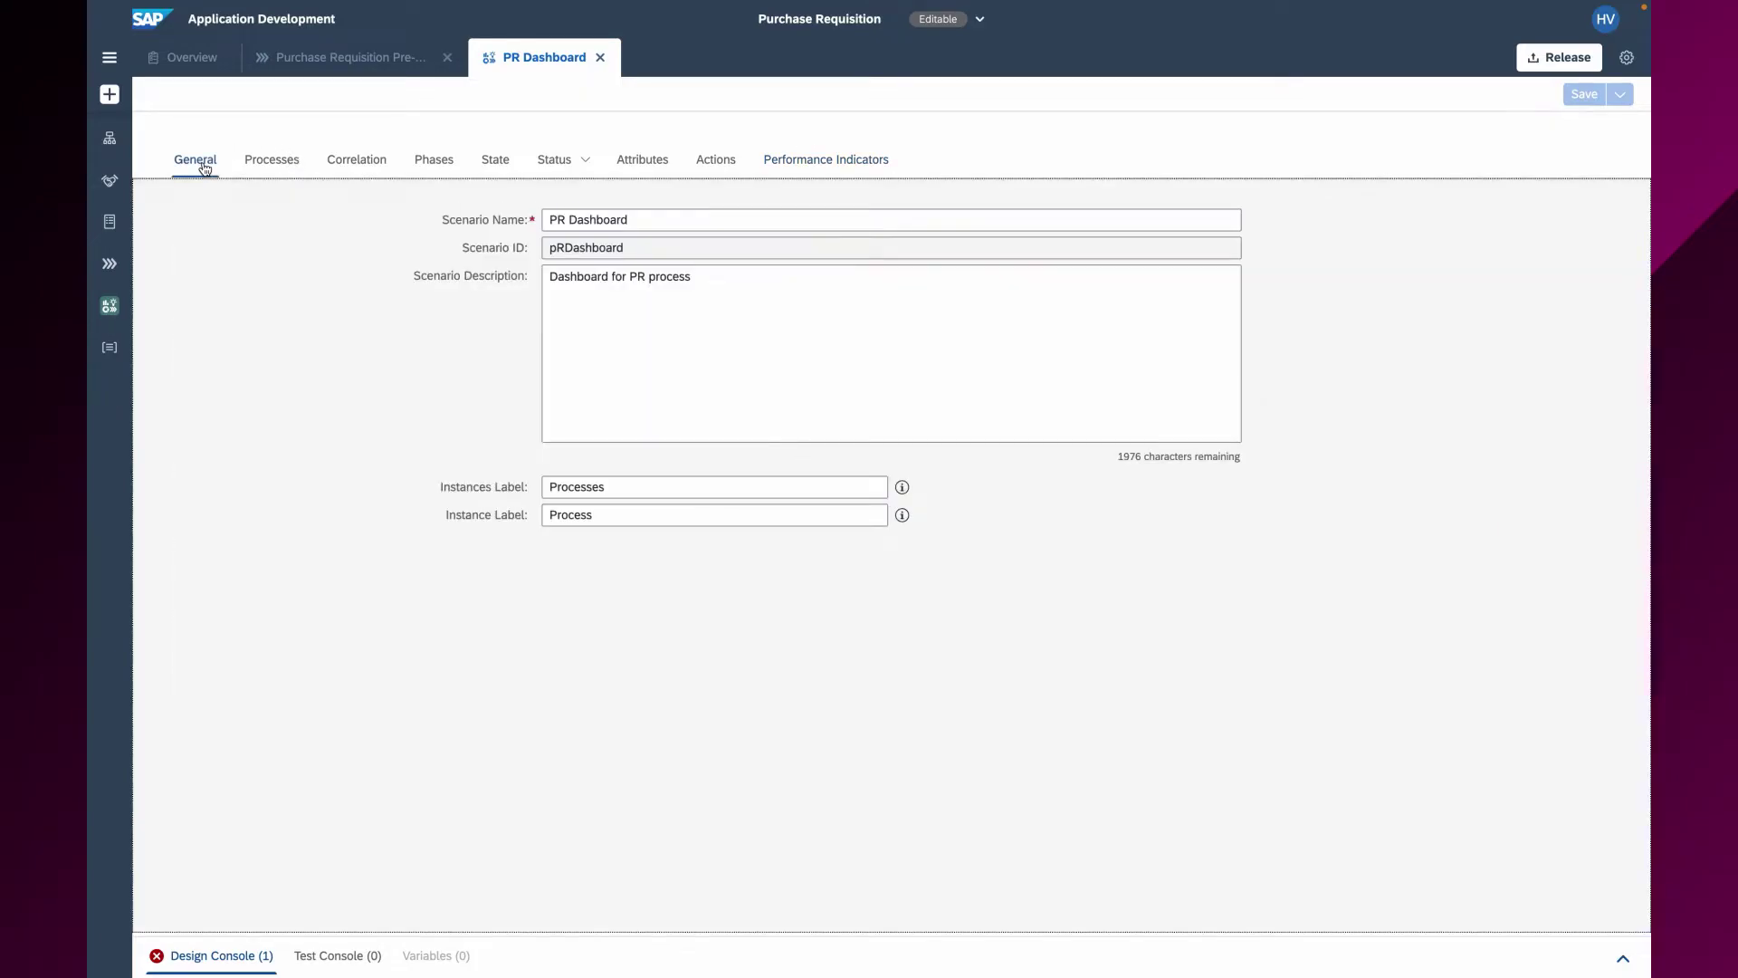
left_click(270, 161)
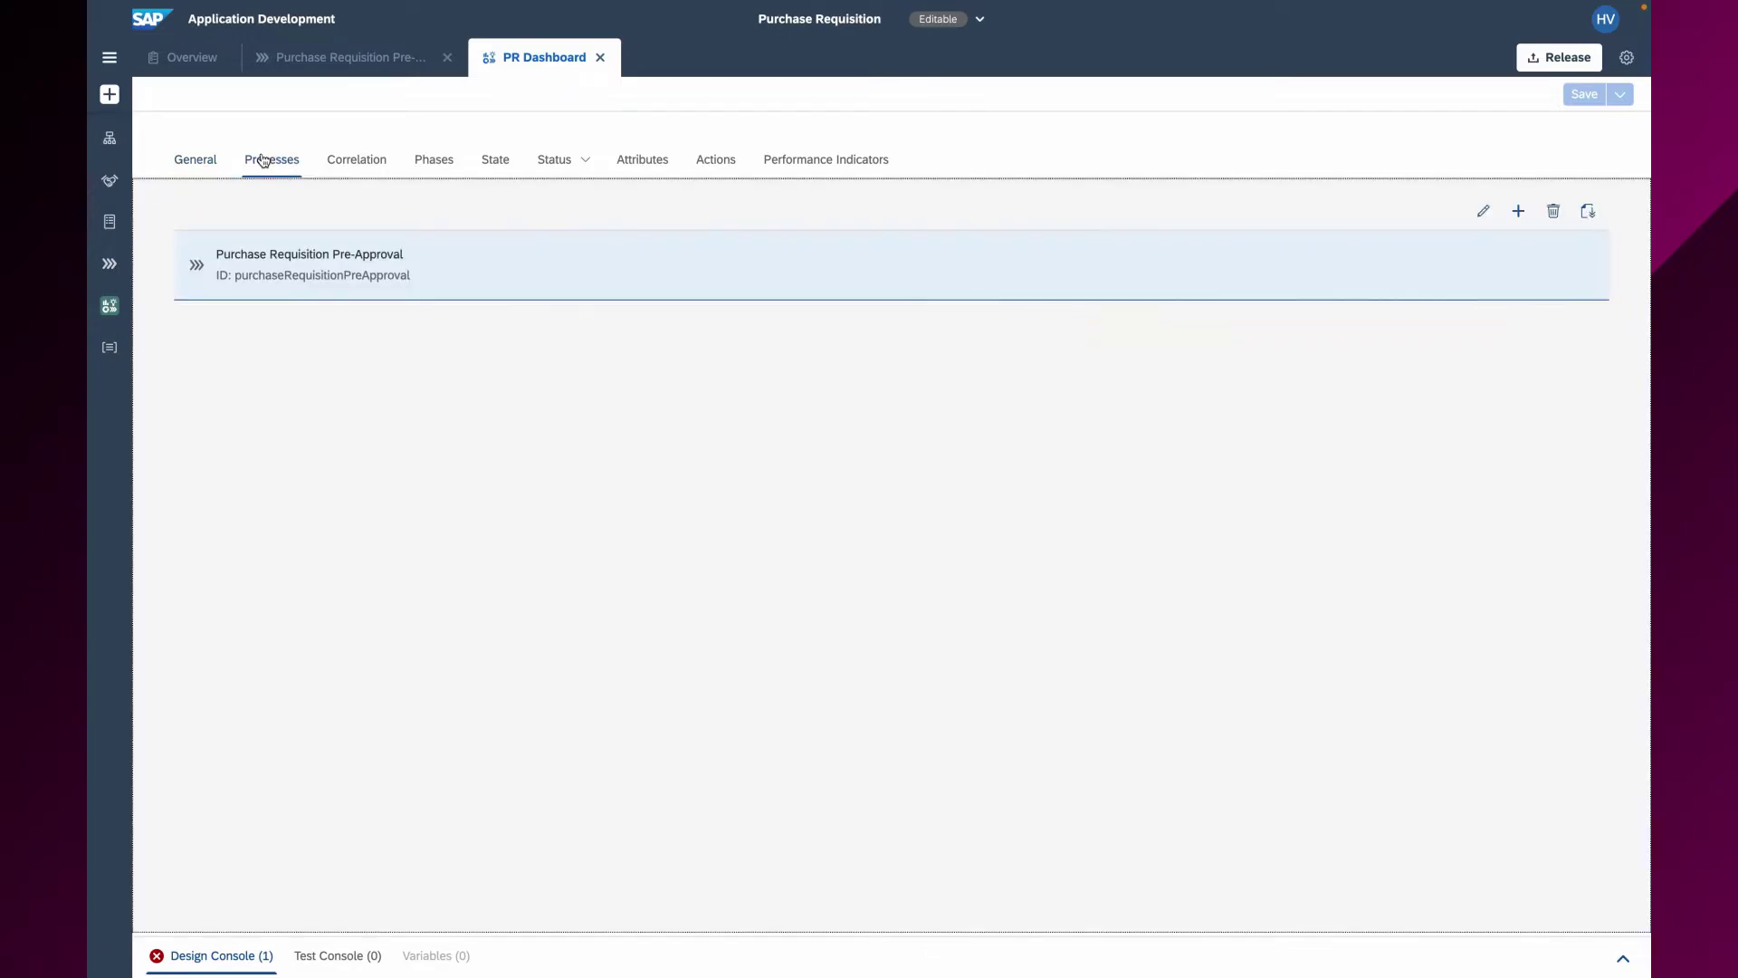
left_click(1622, 957)
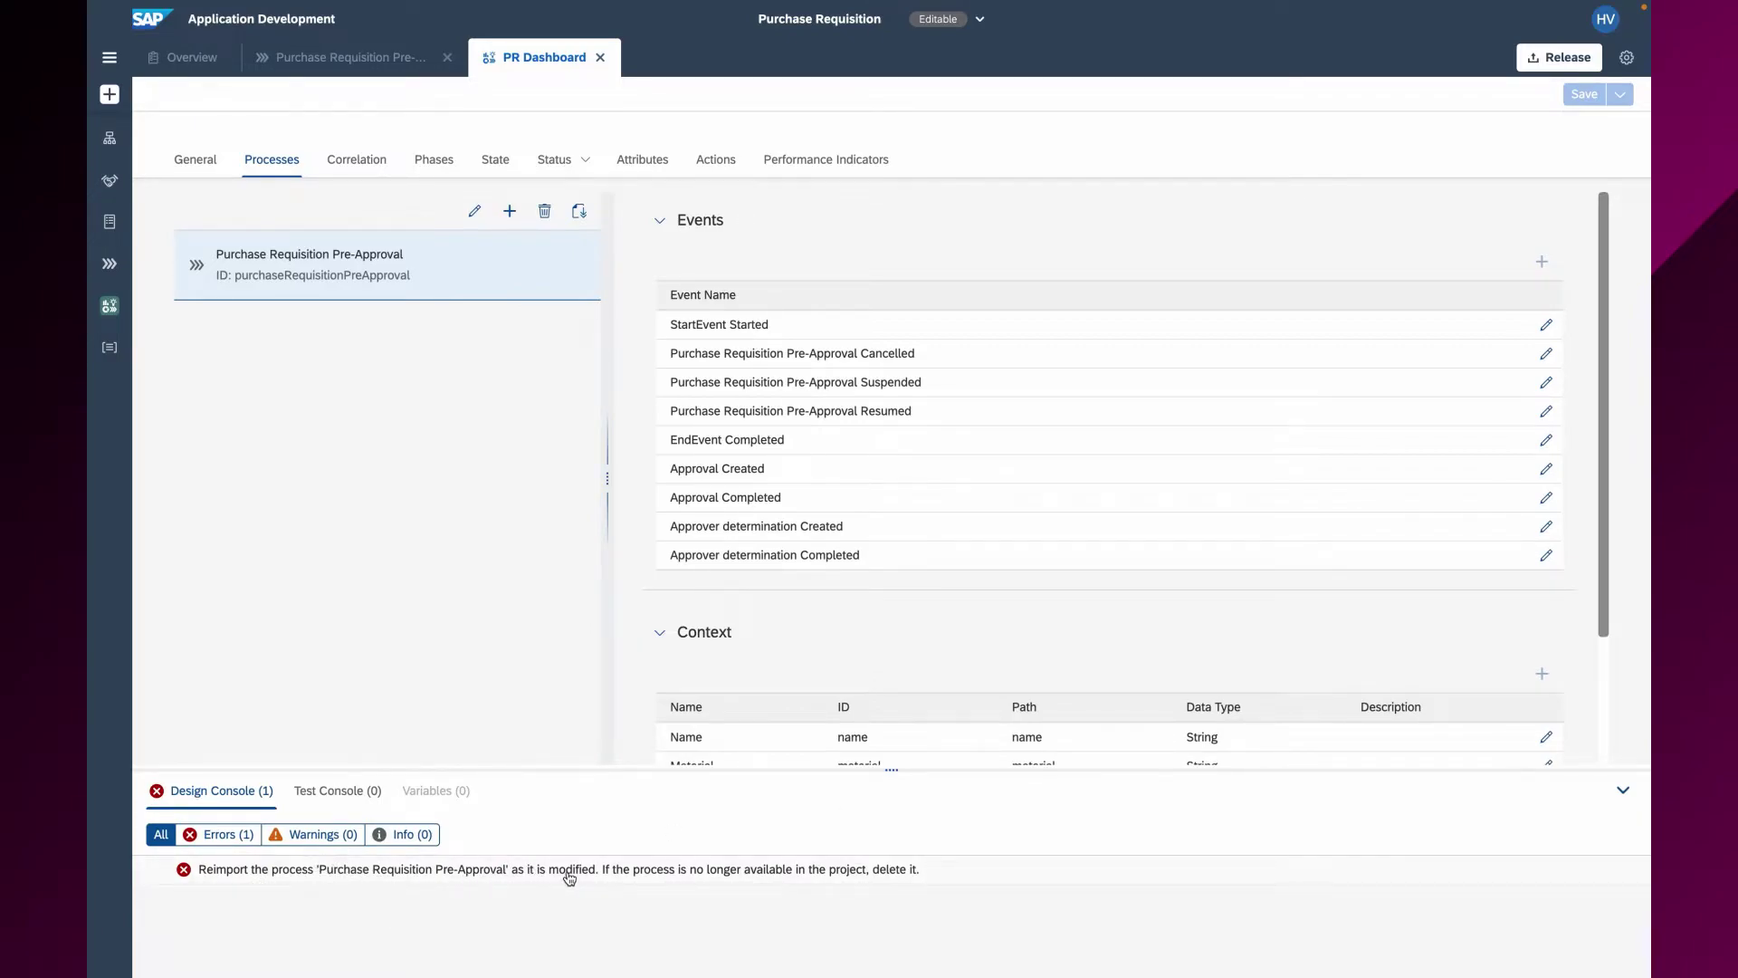
left_click(1622, 789)
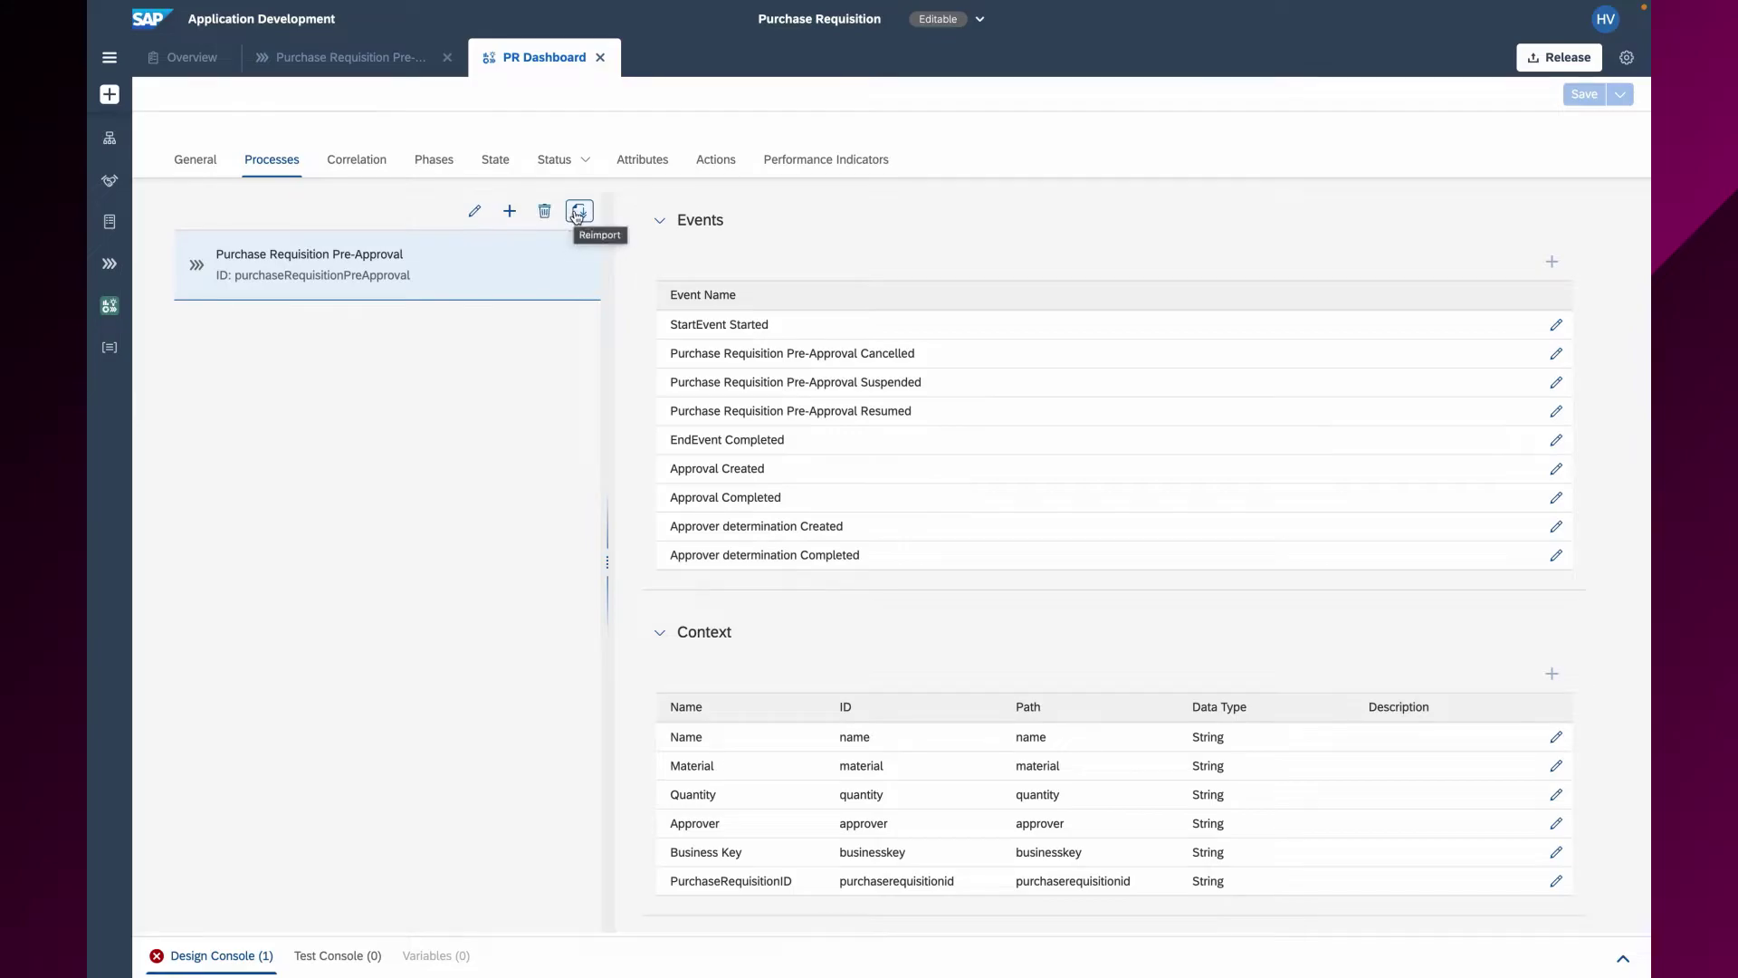
Step: Reimport the Purchase Requisition Pre-Approval process into the scenario, overwriting the names of events and context attributes, and save the scenario
left_click(579, 214)
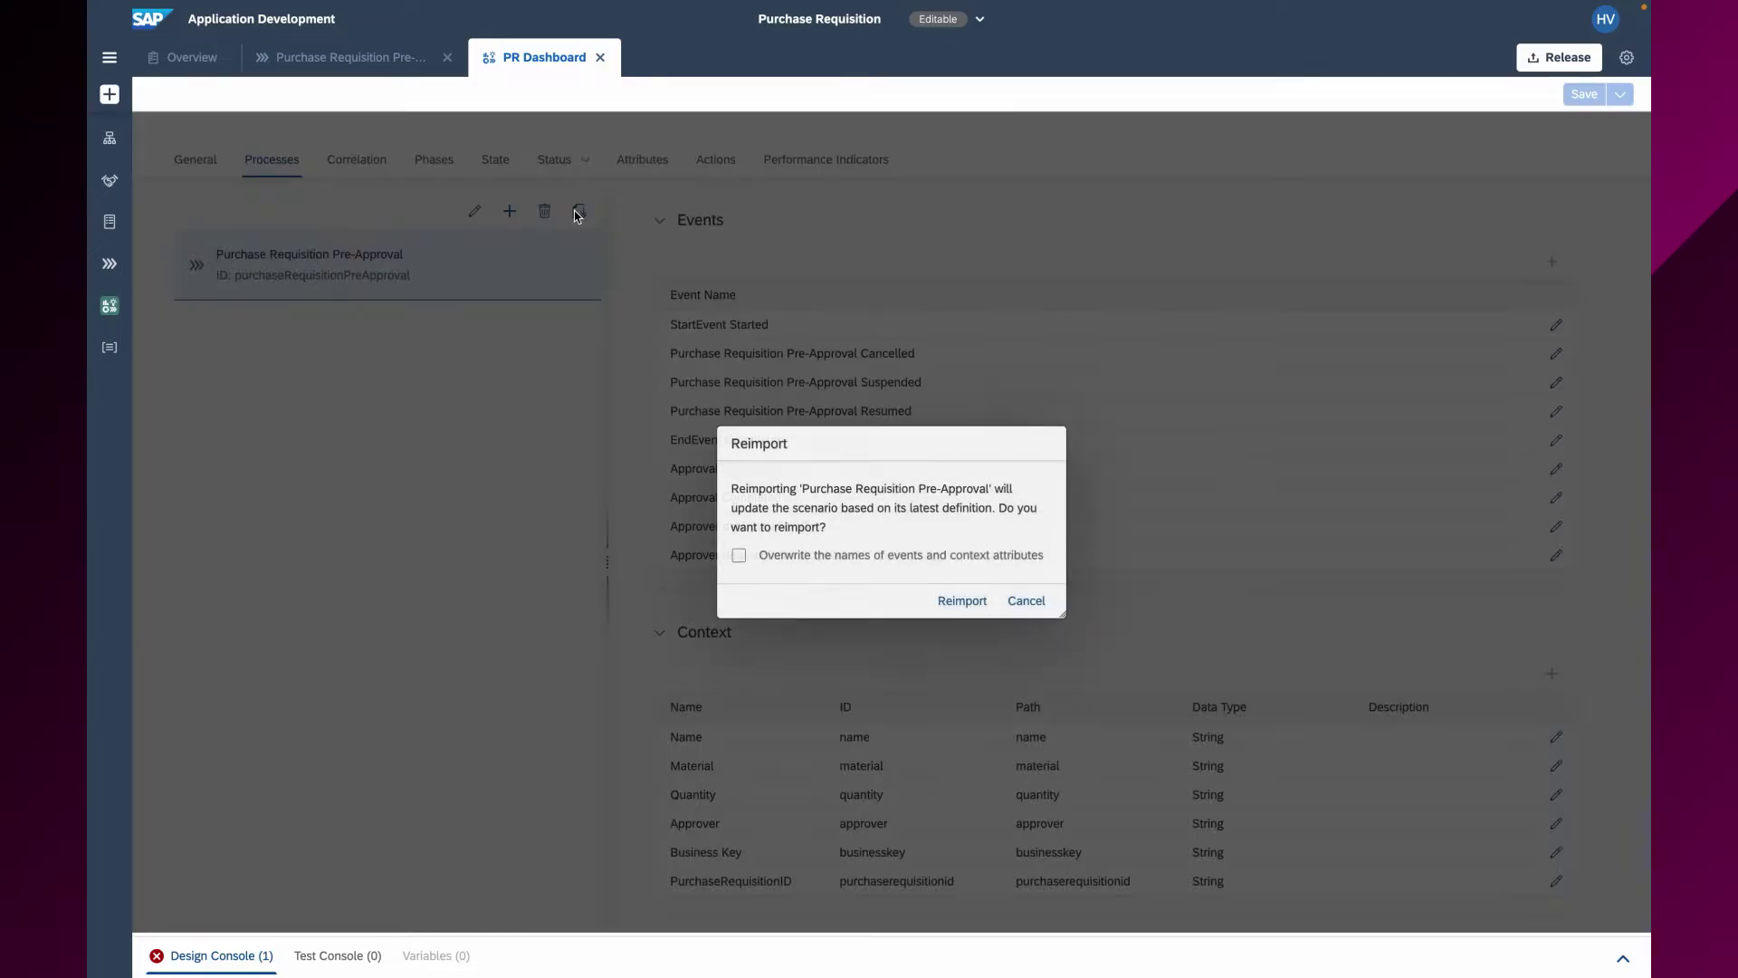
left_click(740, 556)
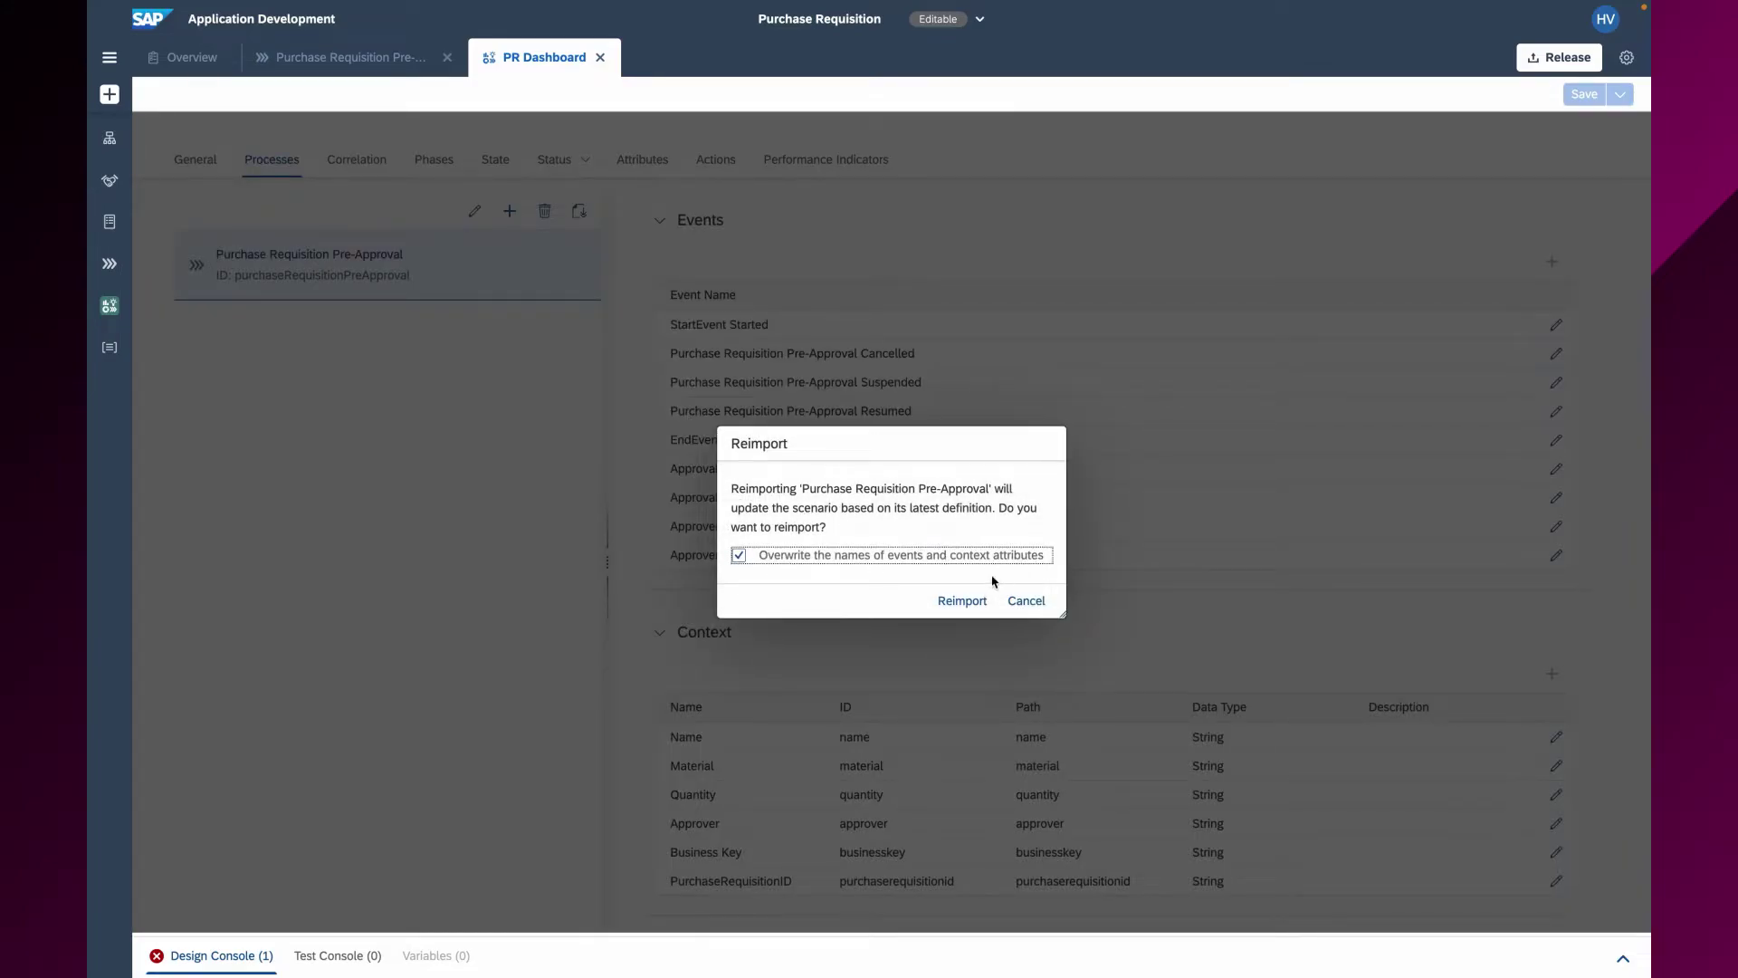
left_click(965, 602)
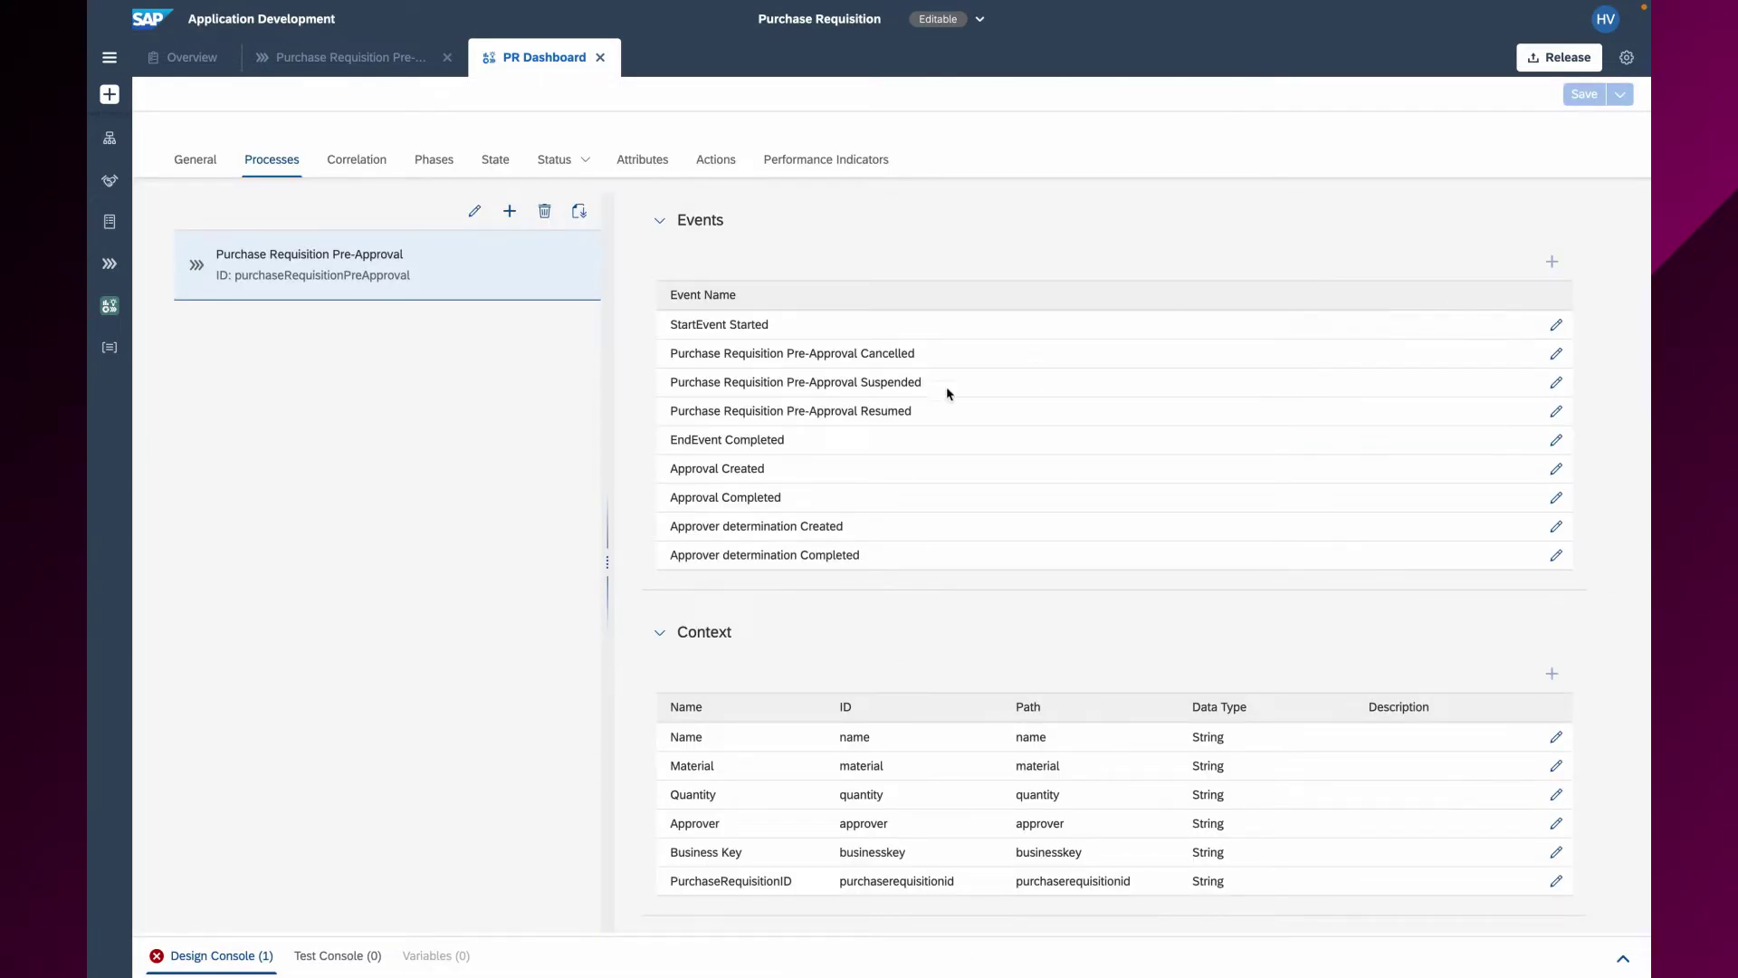
left_click(580, 211)
left_click(854, 563)
left_click(965, 601)
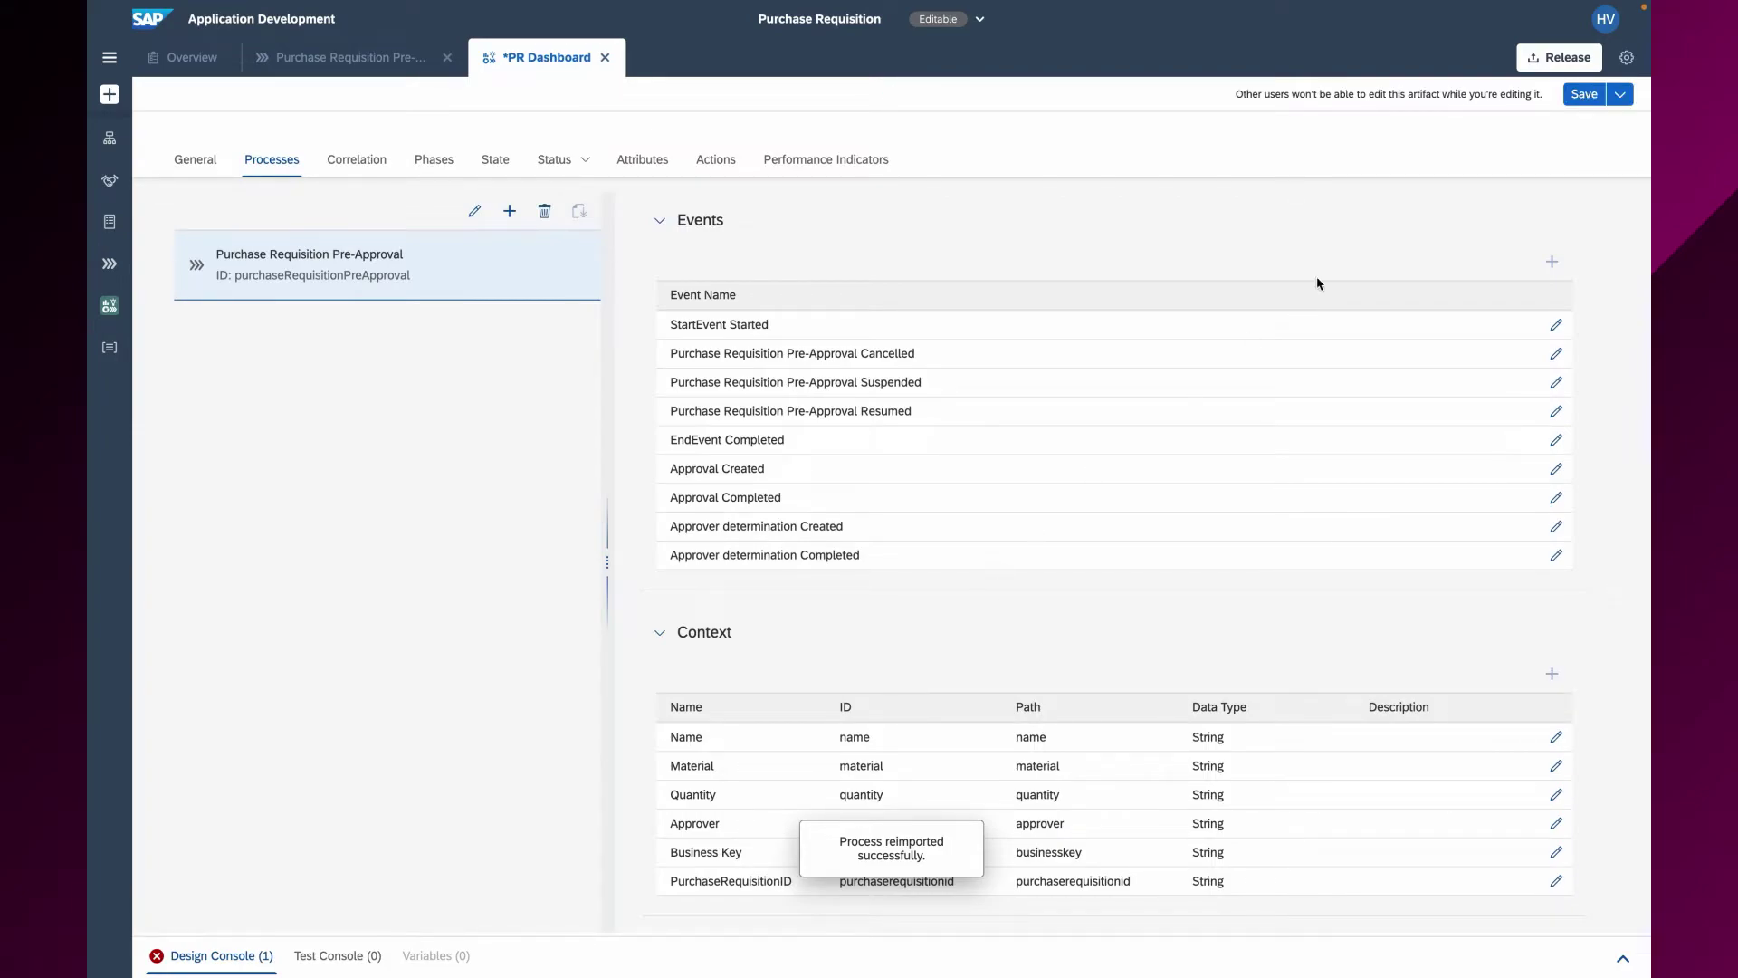
left_click(1582, 95)
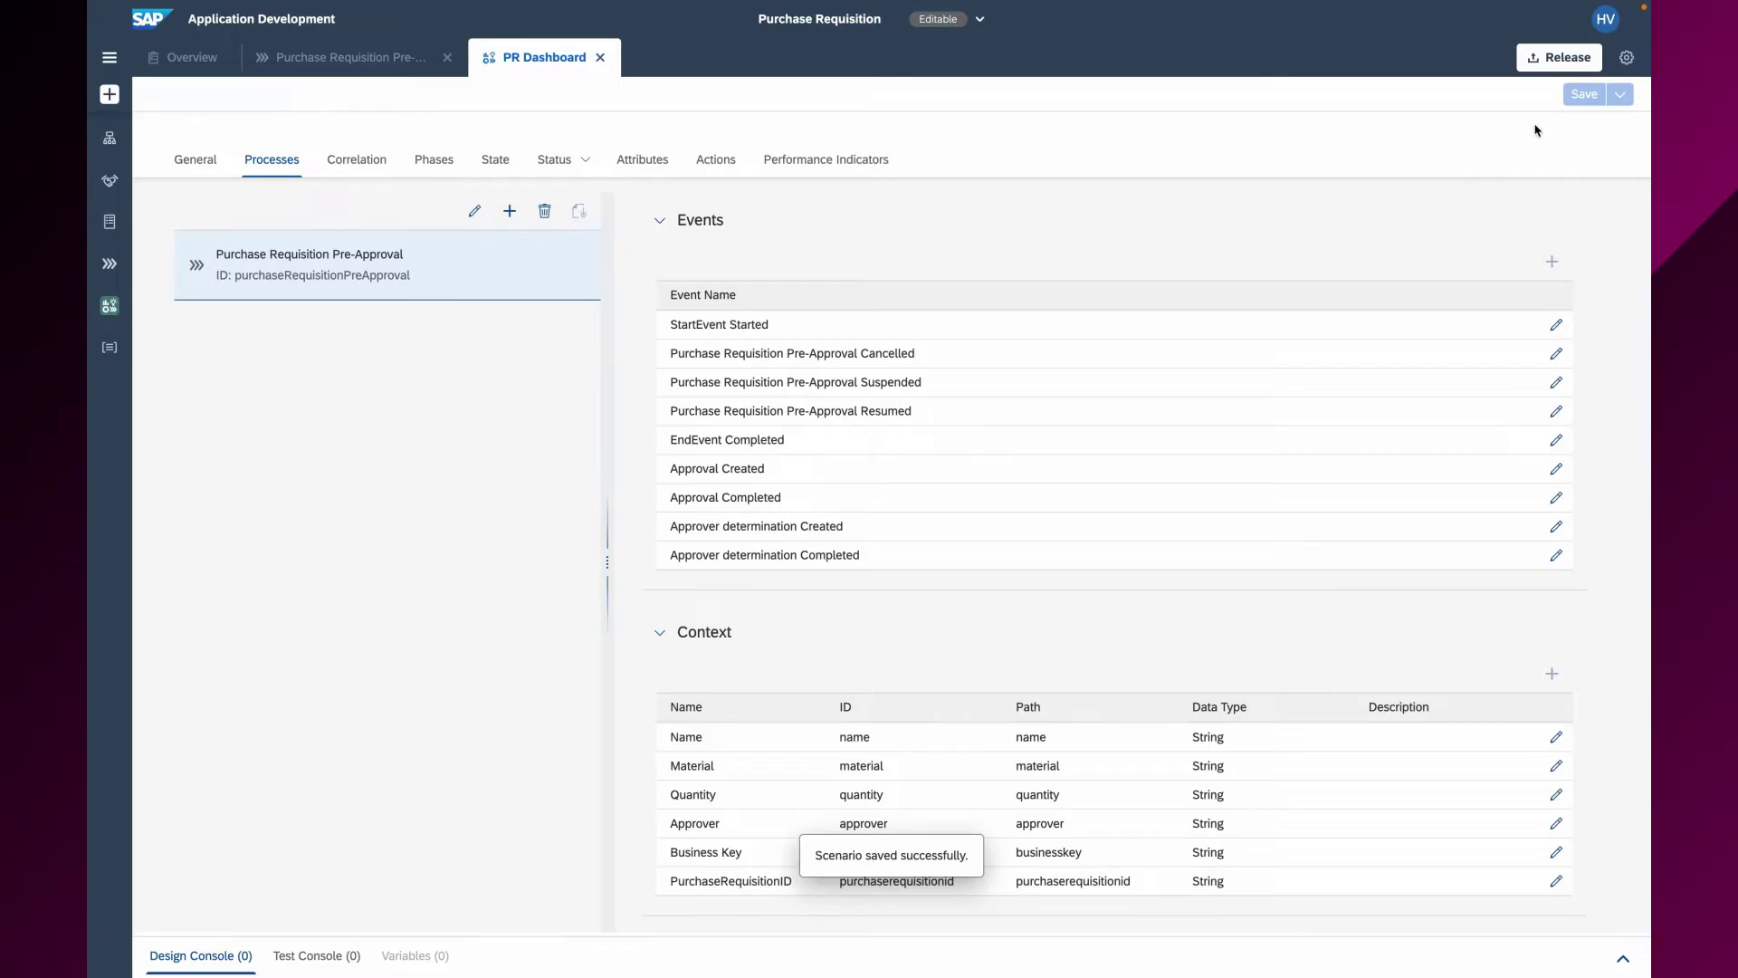
Step: Check the project's release options for version type, version number and comment, without releasing it
left_click(1557, 57)
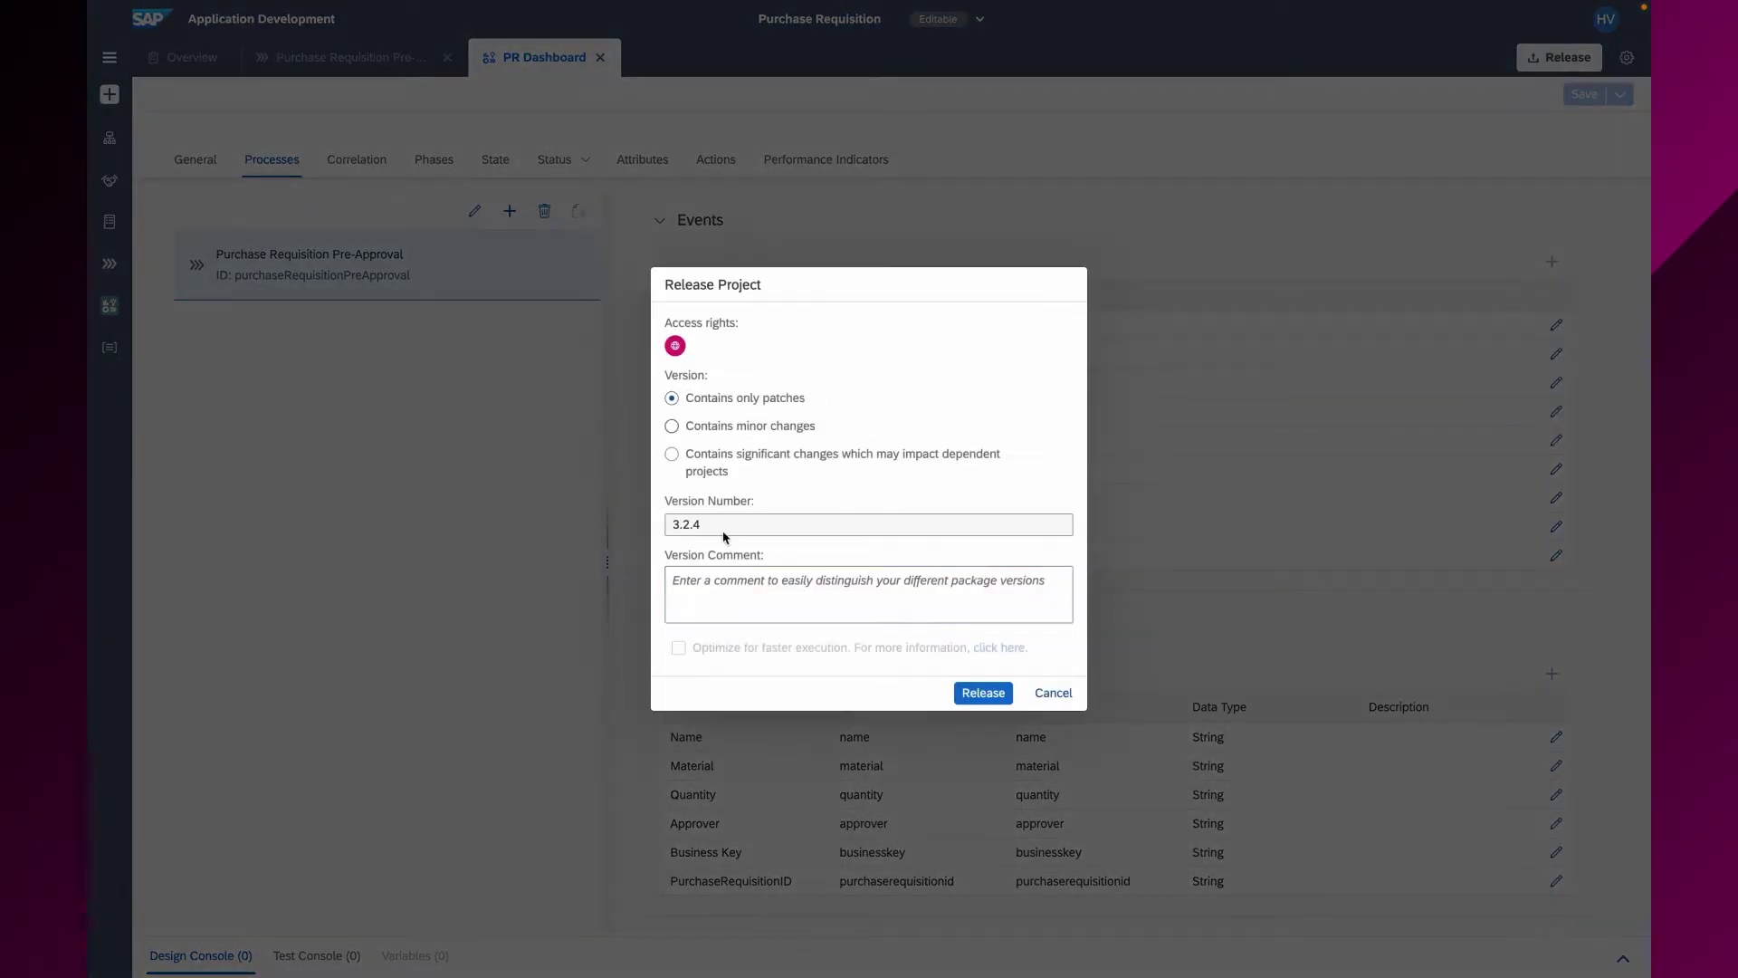
left_click(1050, 693)
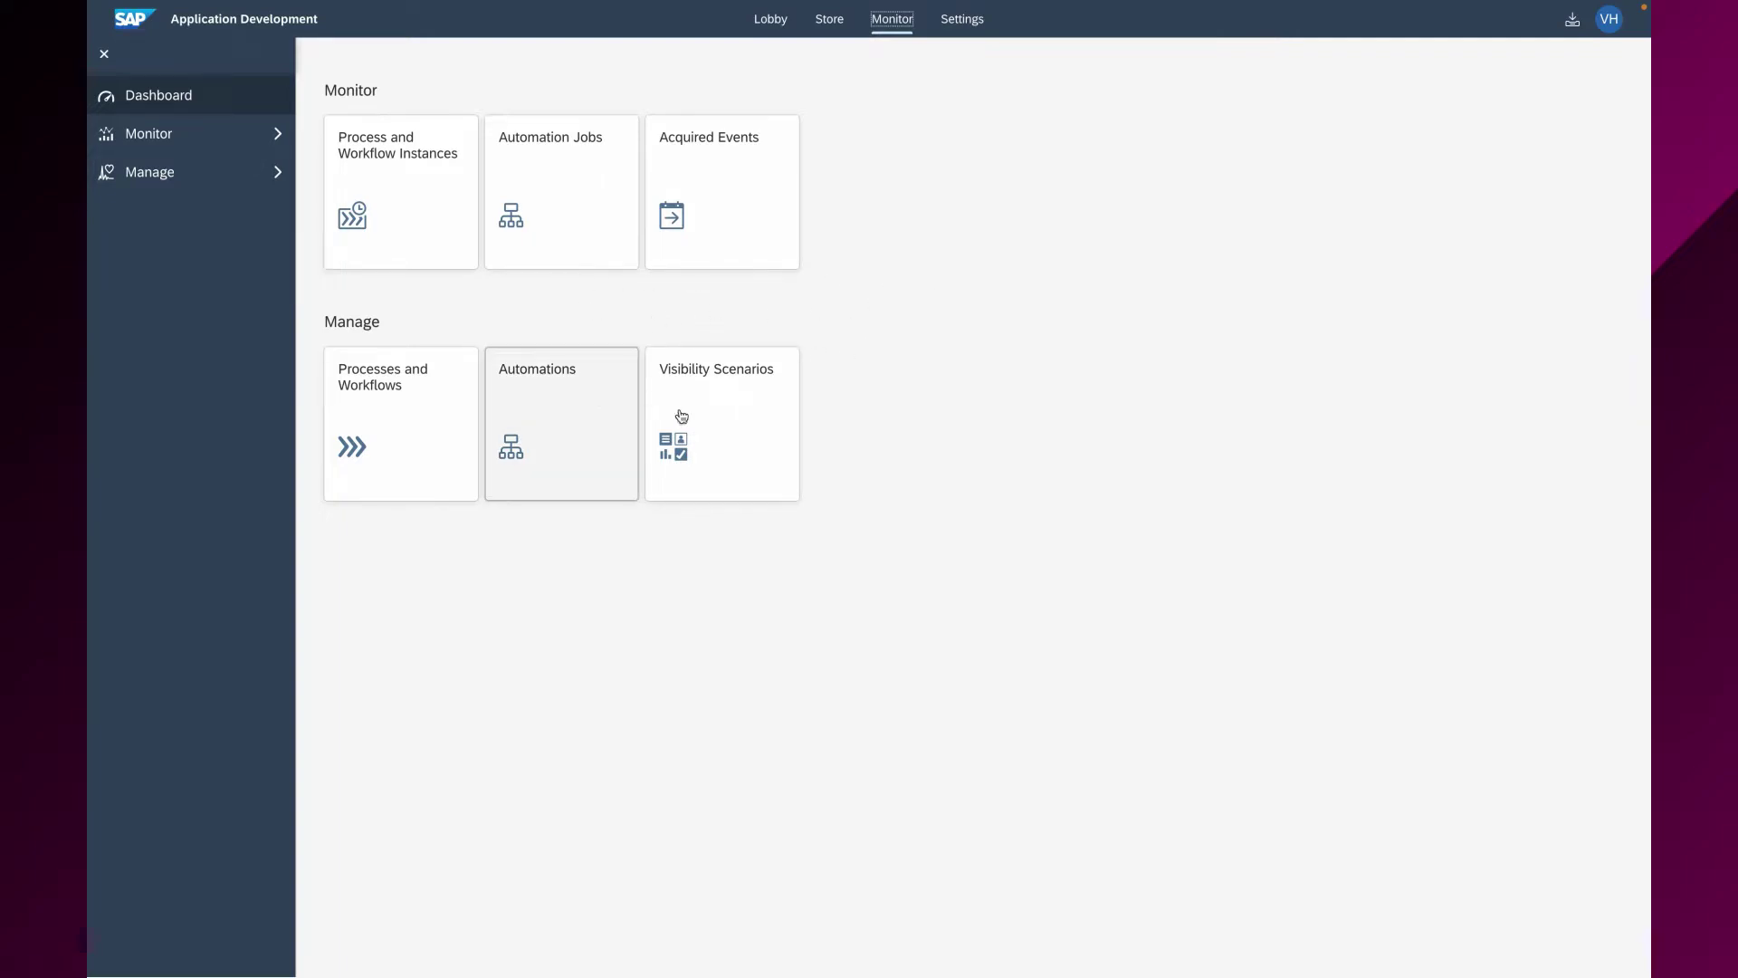
Step: Among the monitored visibility scenarios, open PR Dashboard and copy its full scenario ID
left_click(740, 421)
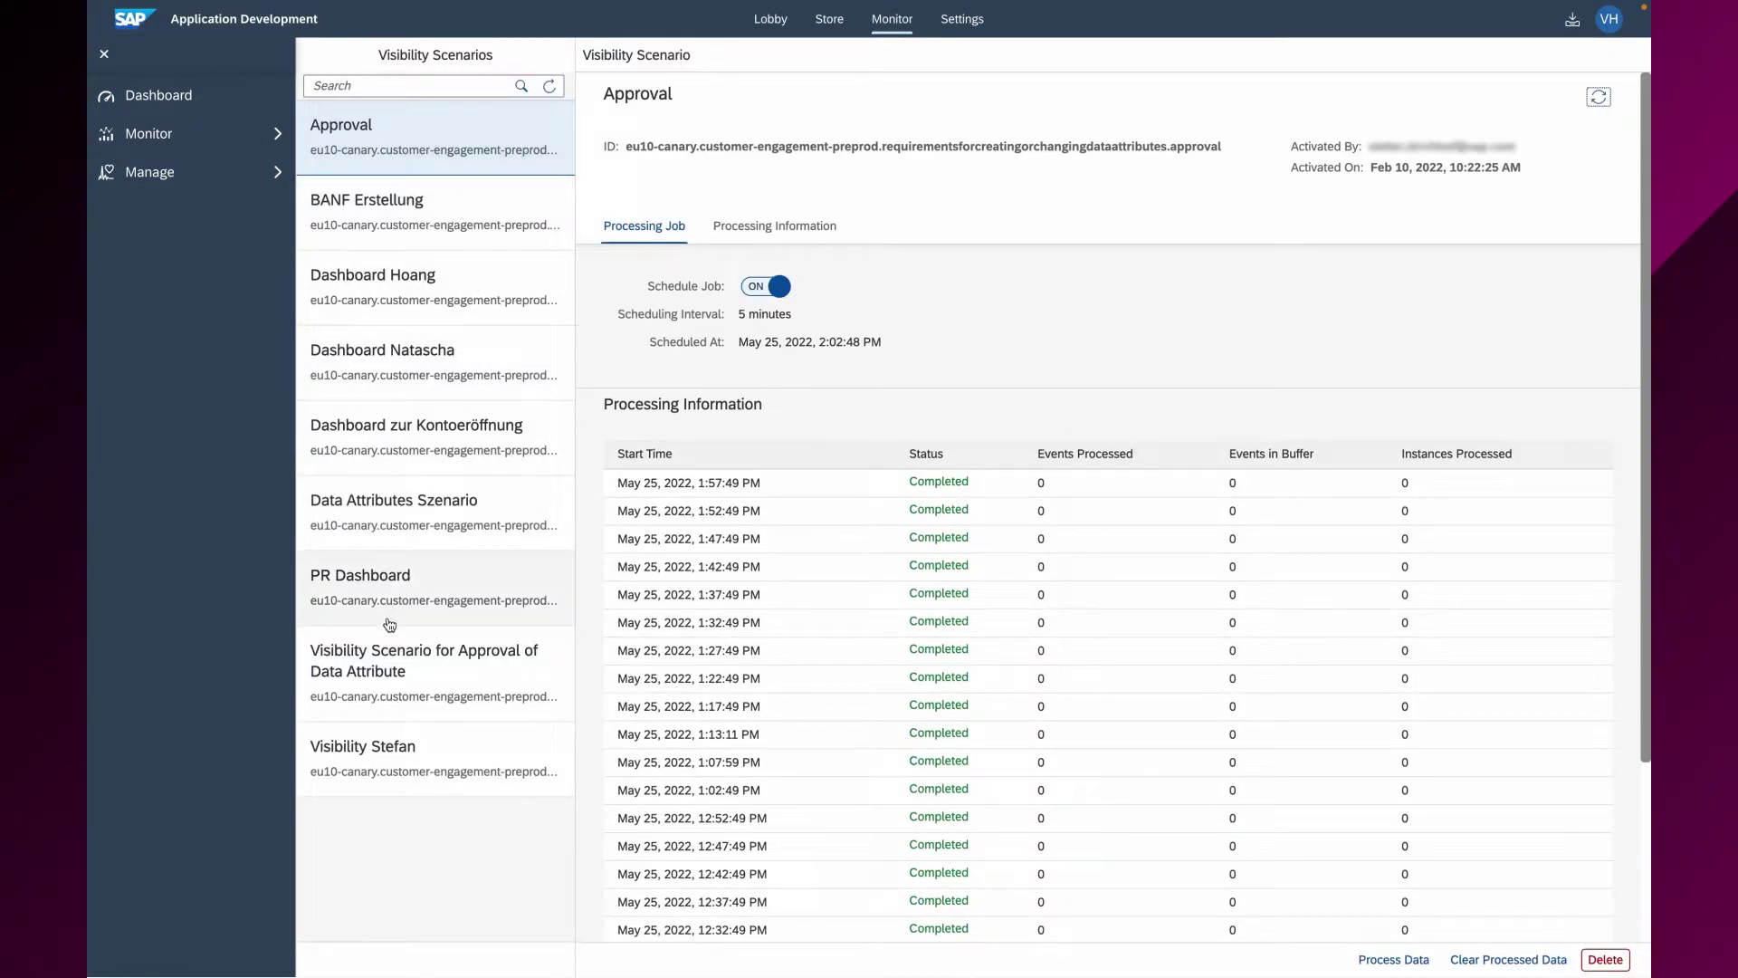
left_click(435, 586)
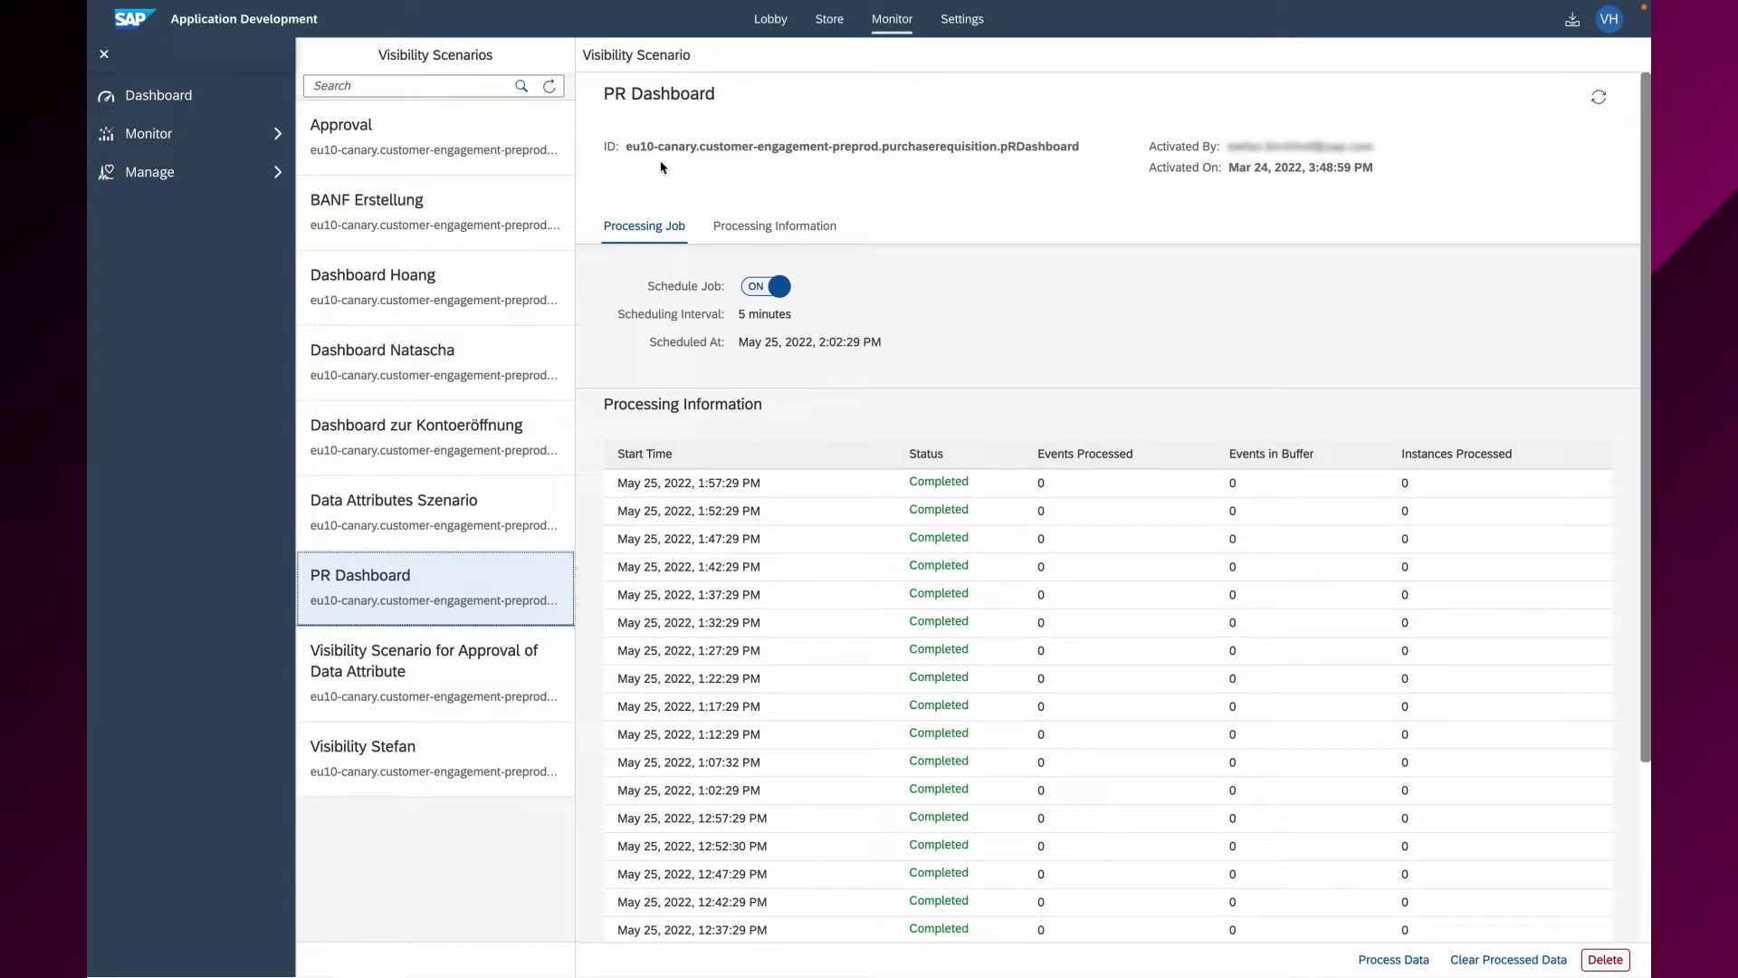
left_click_drag(627, 147, 1075, 153)
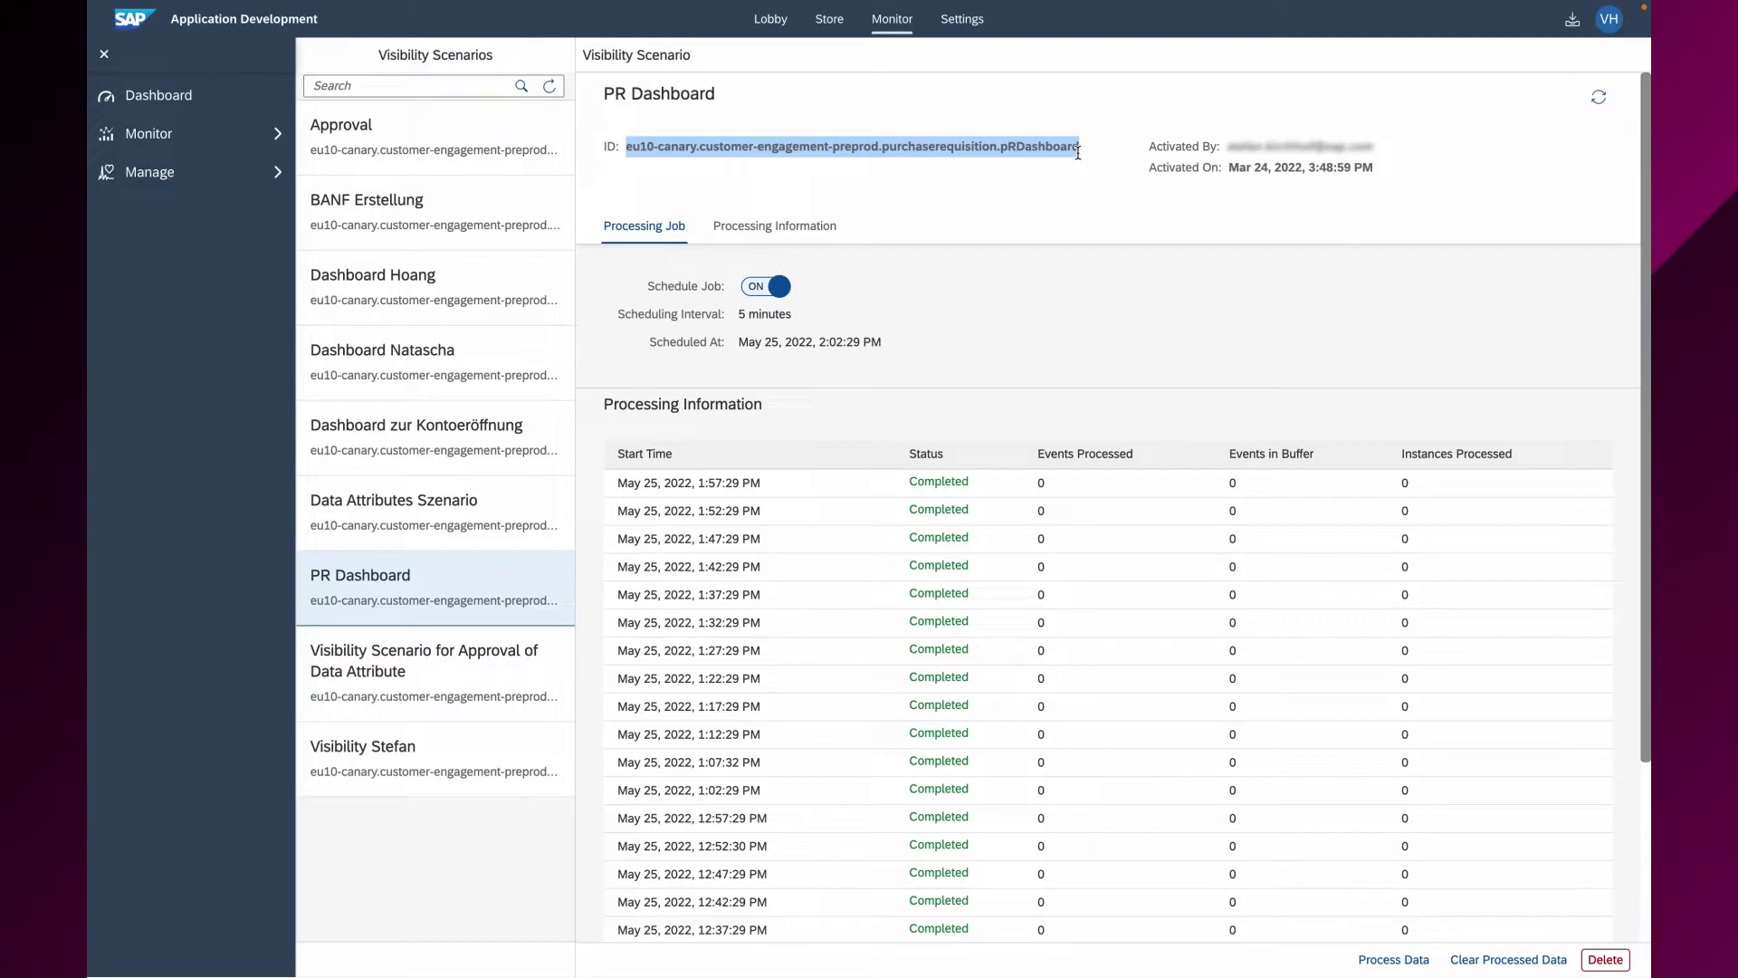
right_click(894, 150)
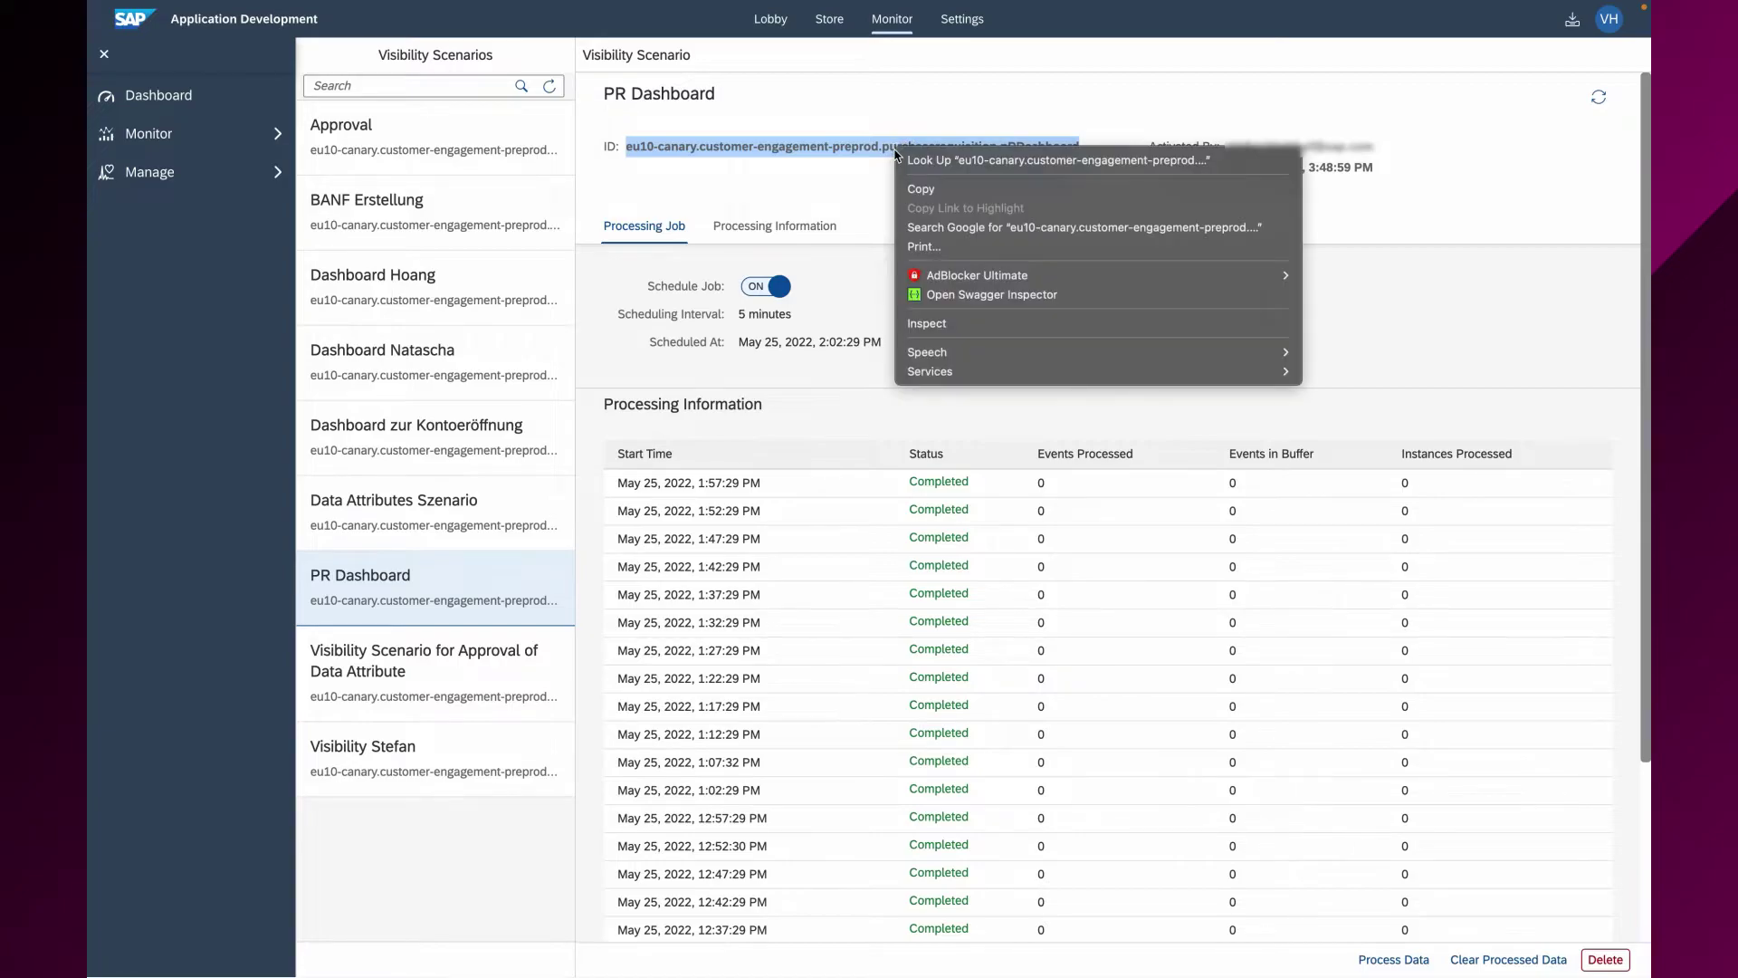
left_click(930, 192)
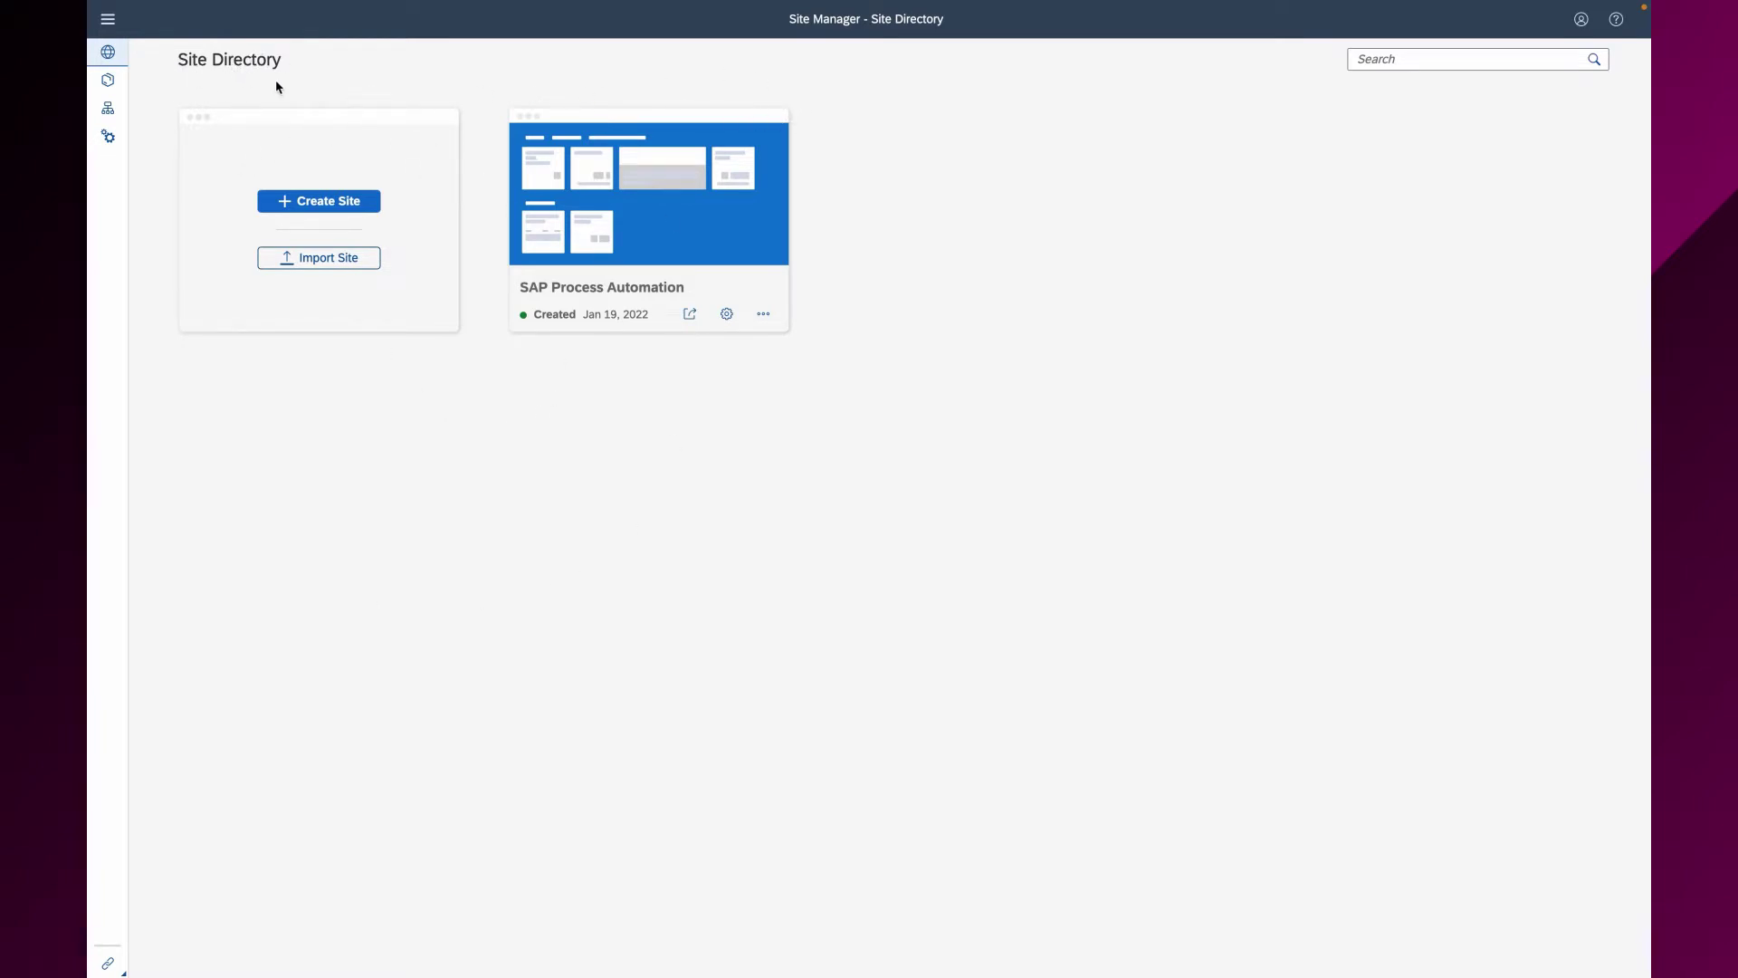
Step: In the Site Manager's Content Manager, explore the HTML5 Apps provider and check which apps are added to the subaccount's content
left_click(109, 80)
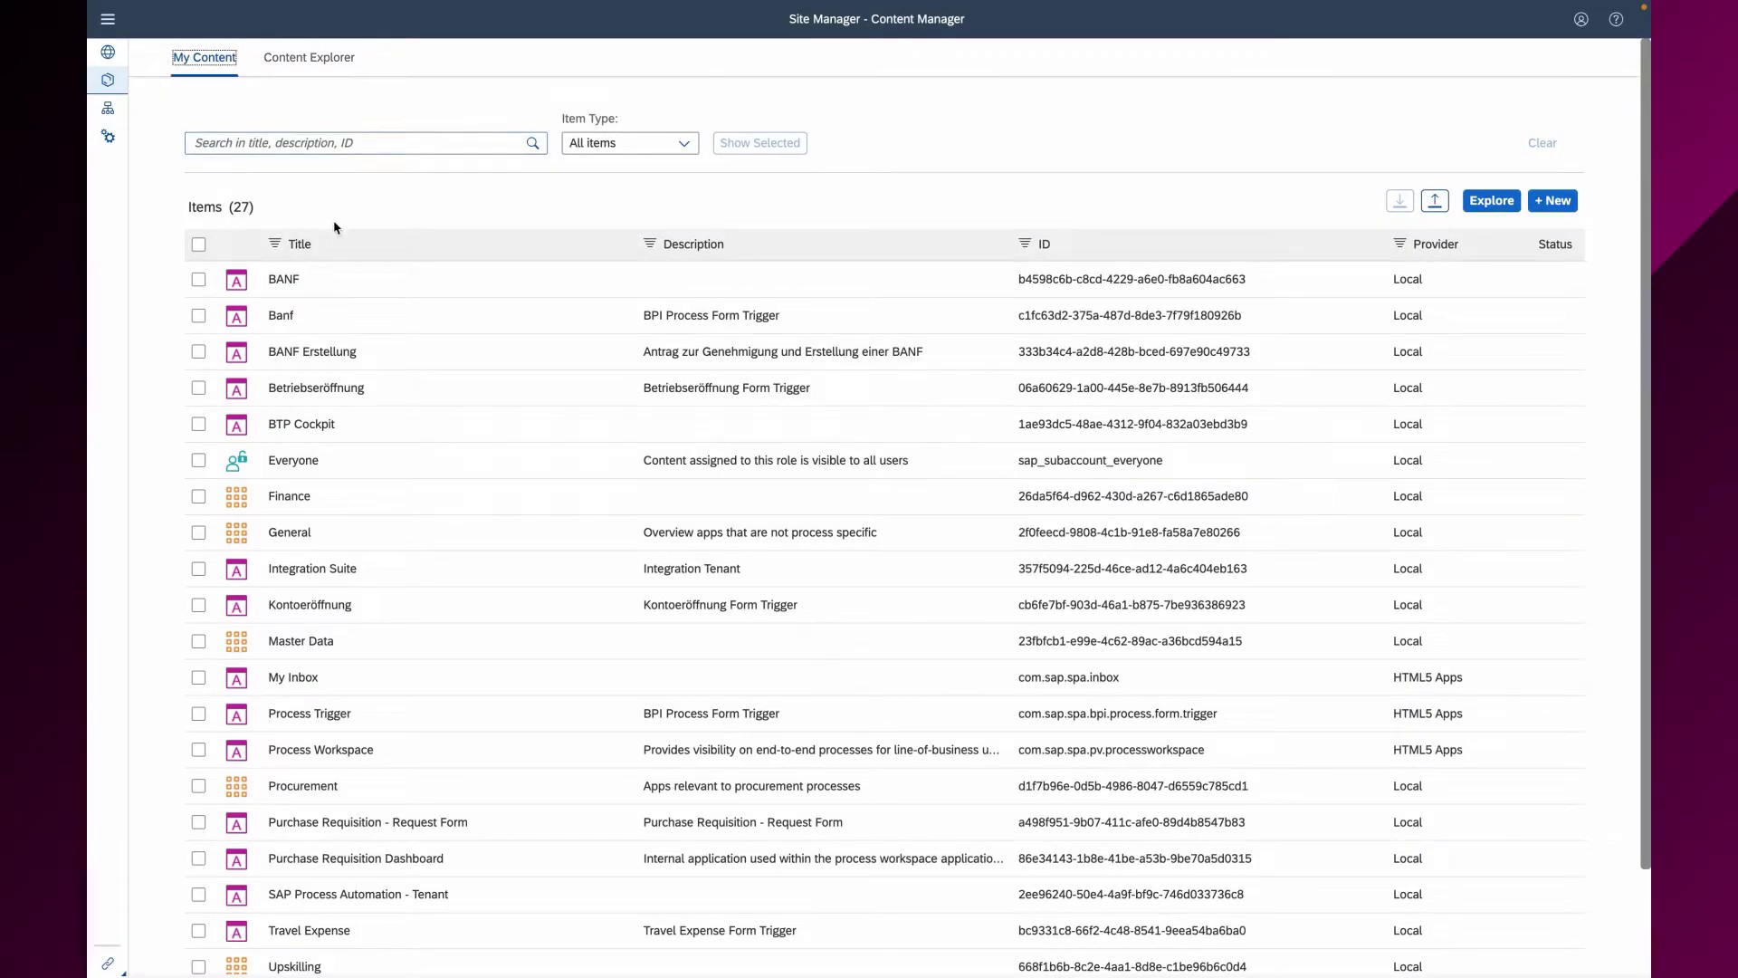
left_click(304, 62)
left_click(331, 324)
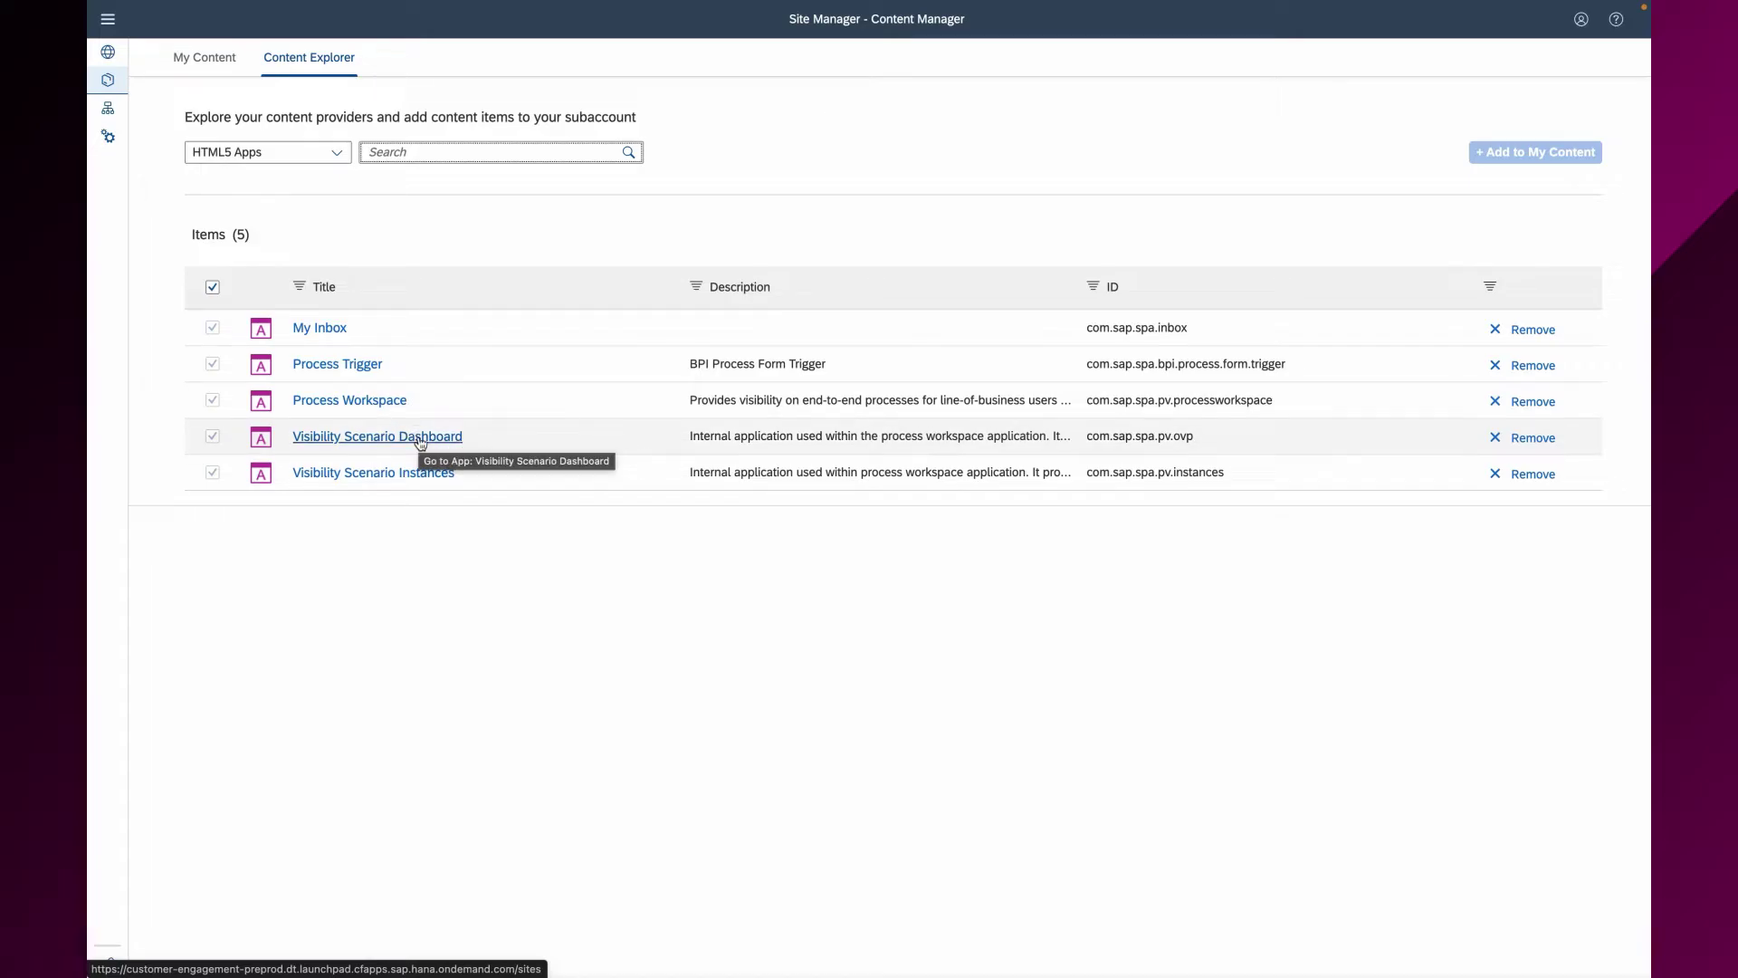
Step: Find the Visibility Scenario Dashboard app in the subaccount's own content and create a local copy of it
left_click(209, 65)
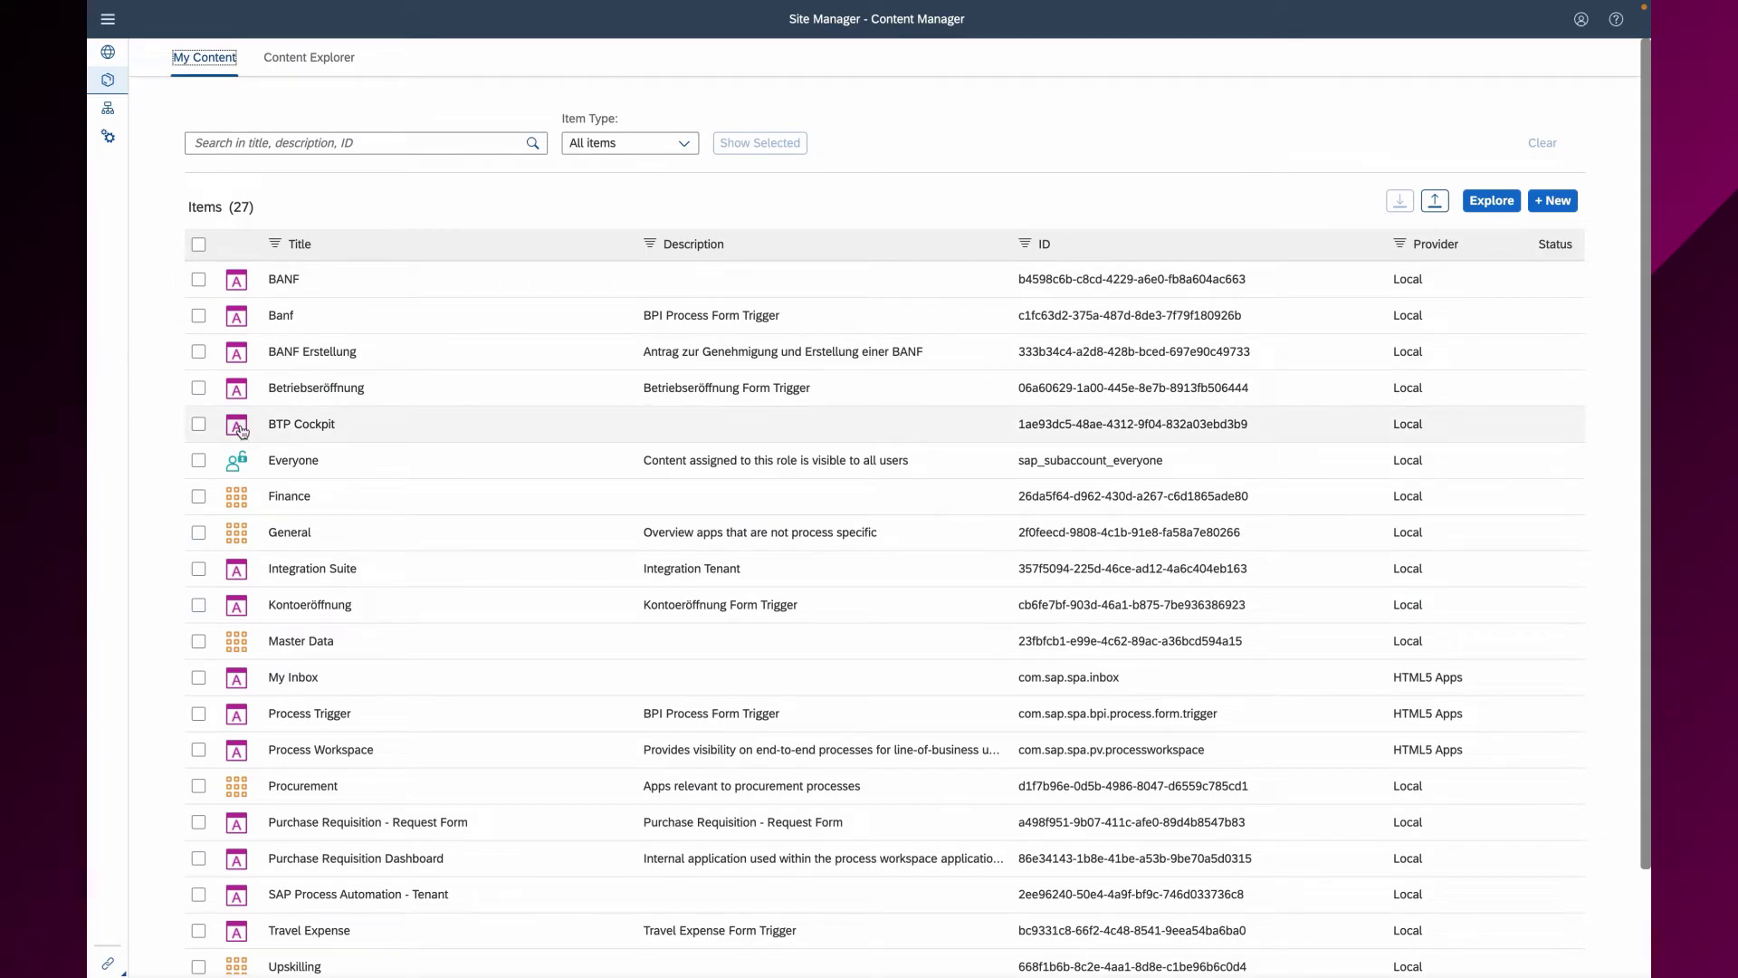
scroll(507, 425, "down", 2)
left_click(885, 892)
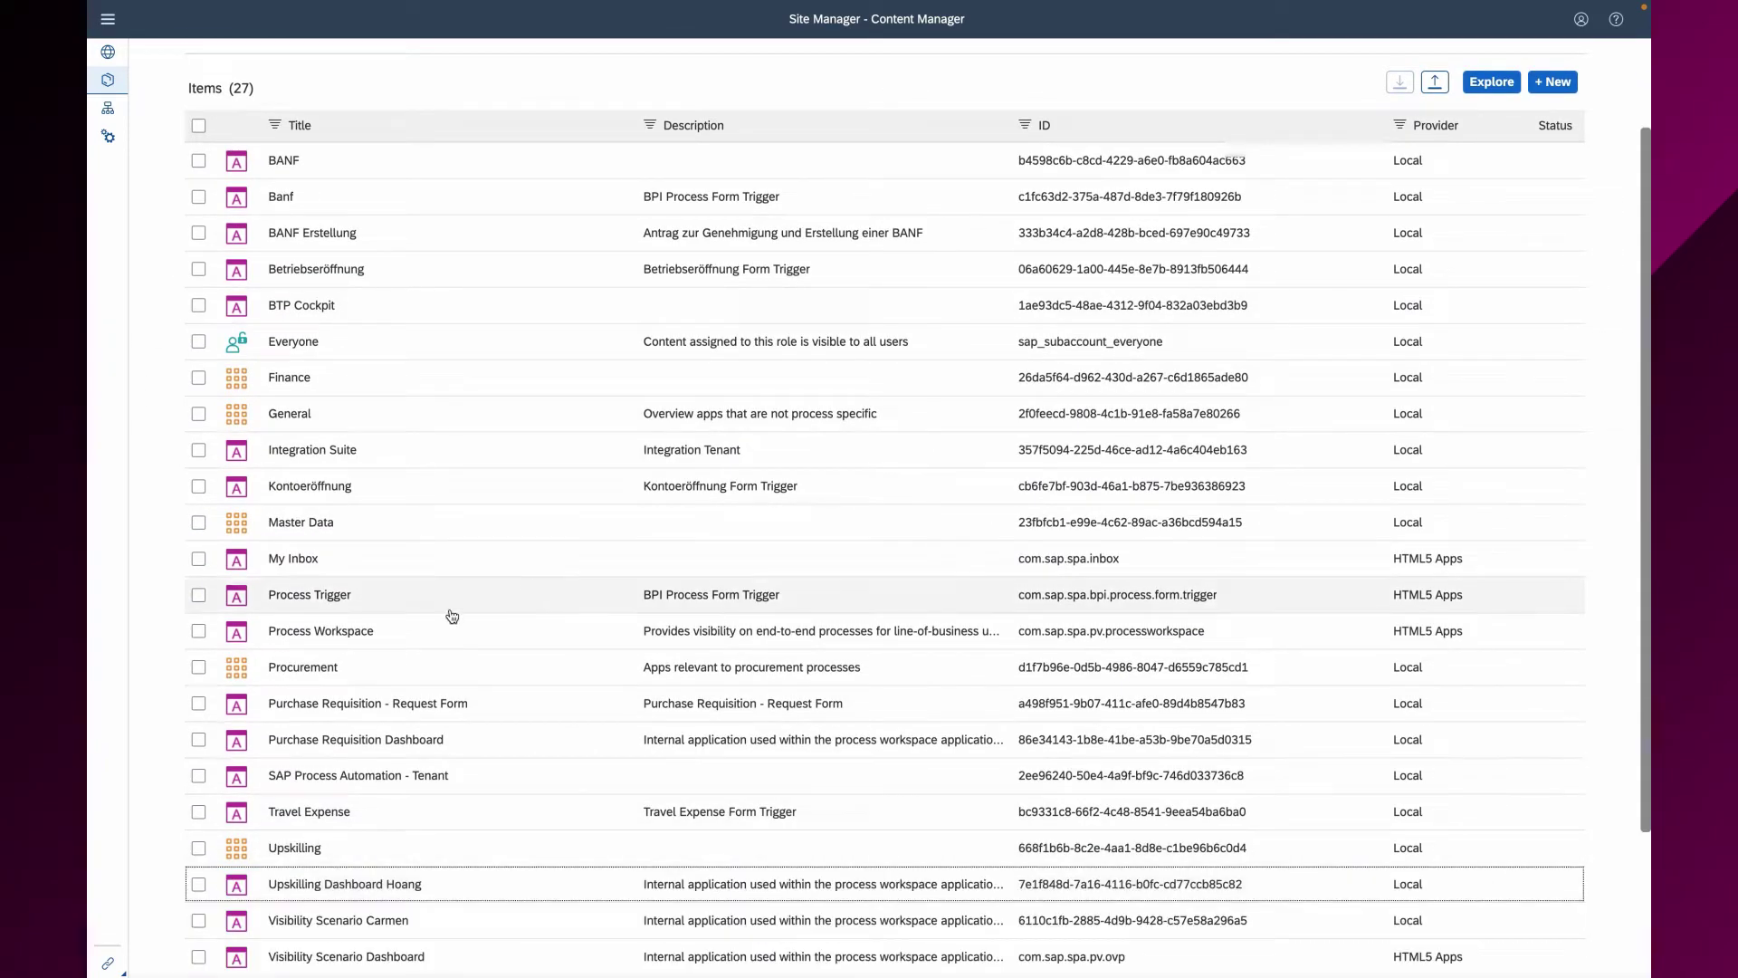
scroll(507, 577, "down", 2)
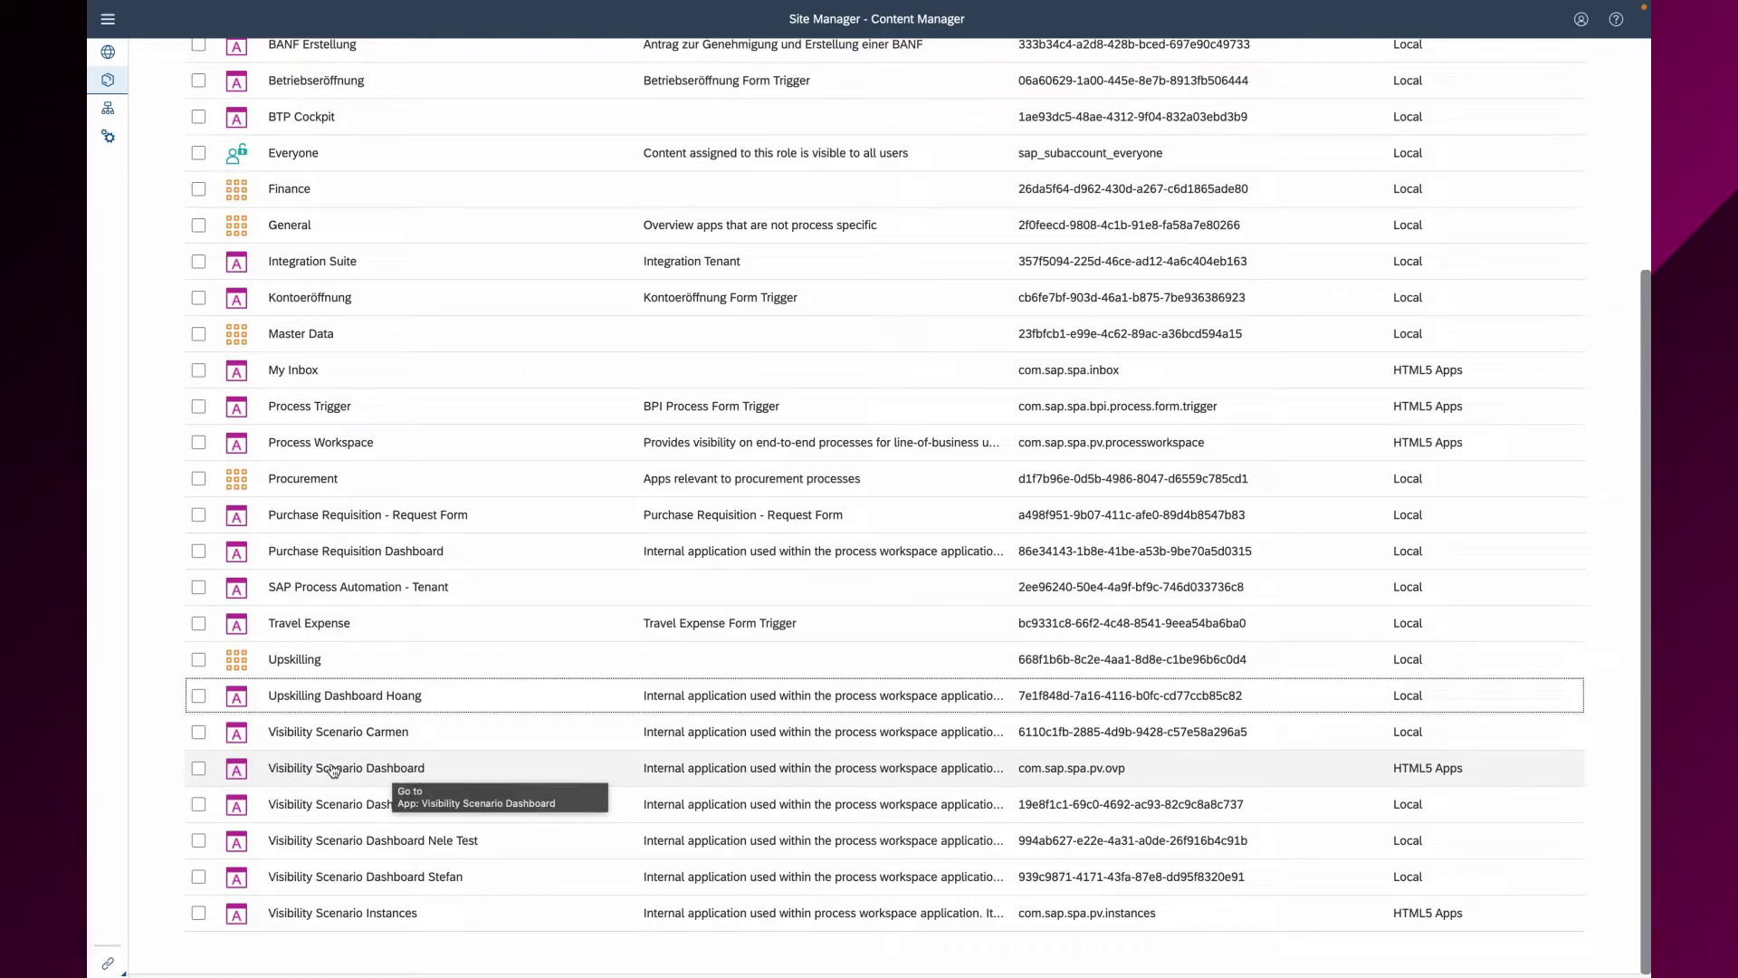
left_click(413, 773)
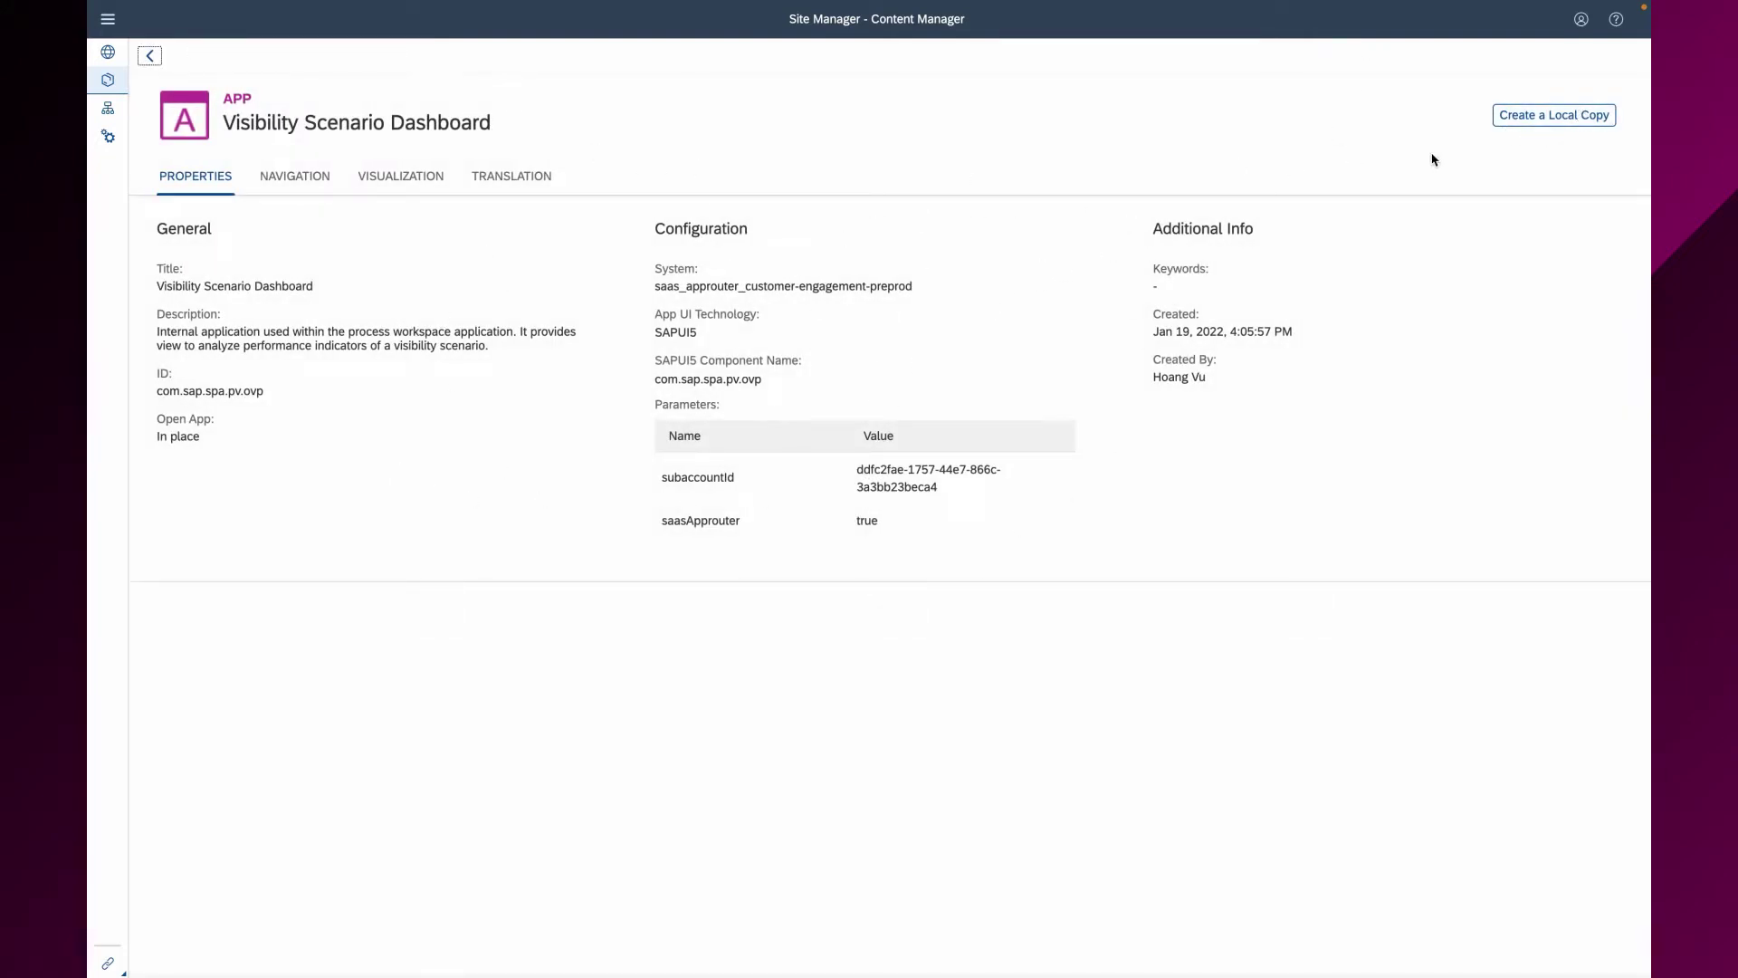
left_click(1556, 120)
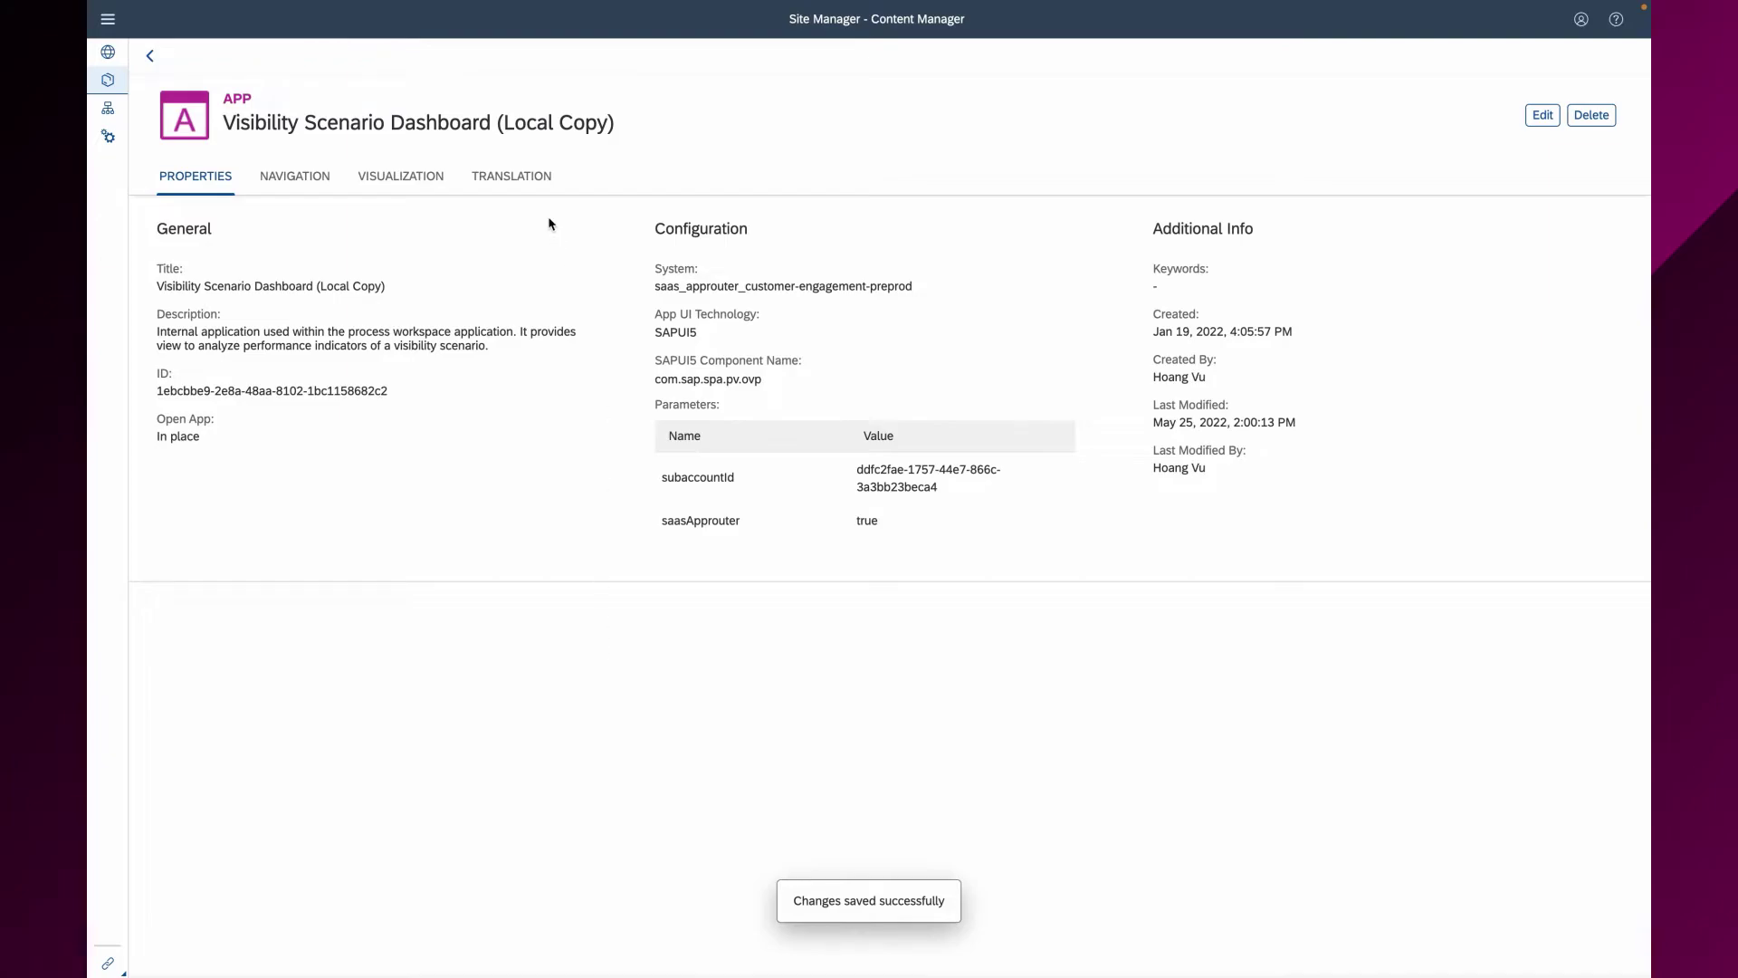
Step: Start editing the local copy of the app and change its title to PR Dashboard
left_click(1542, 115)
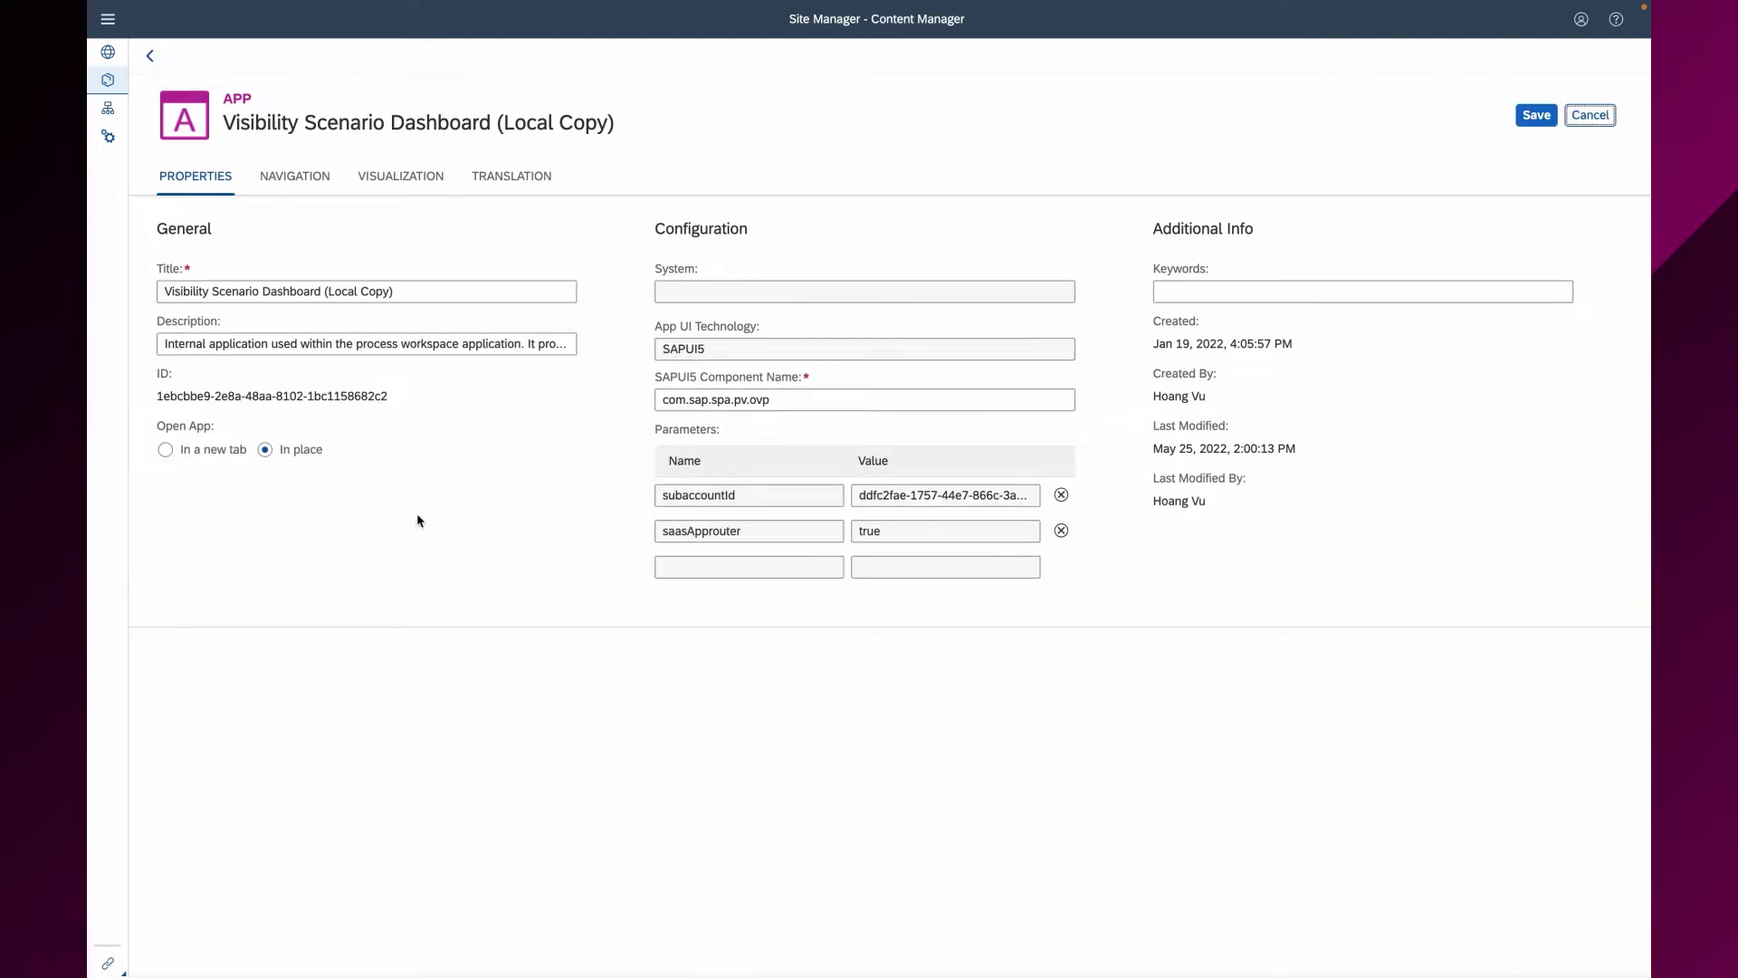
left_click_drag(415, 291, 103, 296)
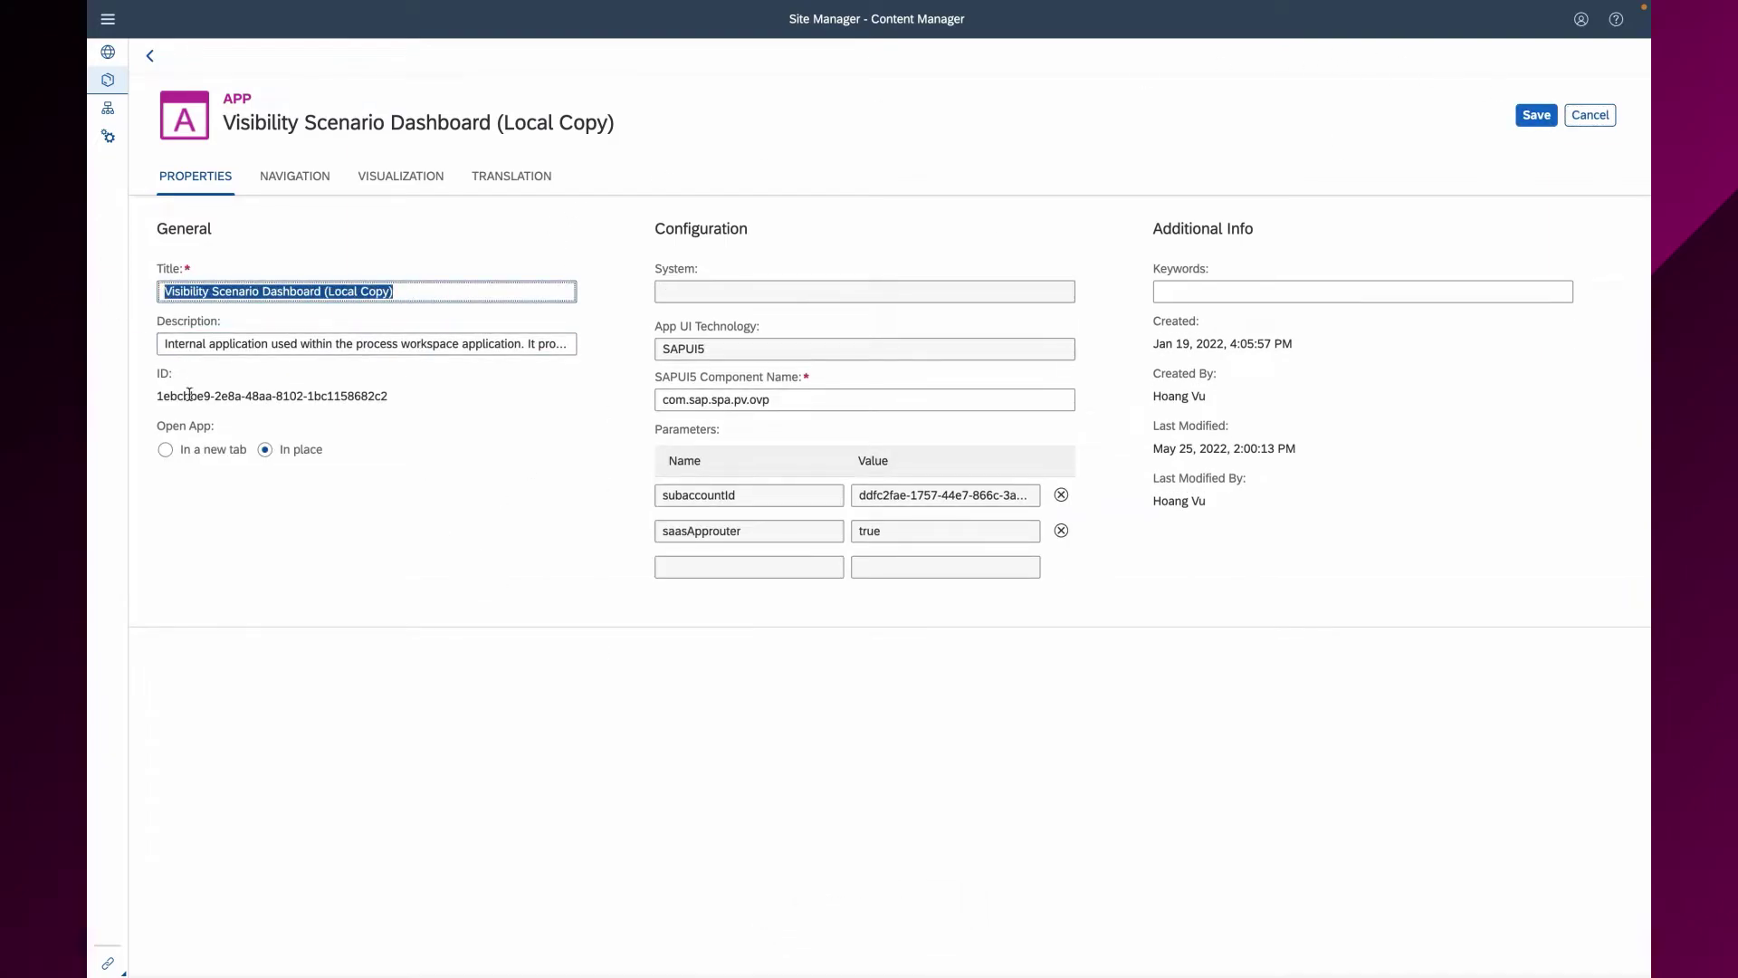
type("PR Dashboard")
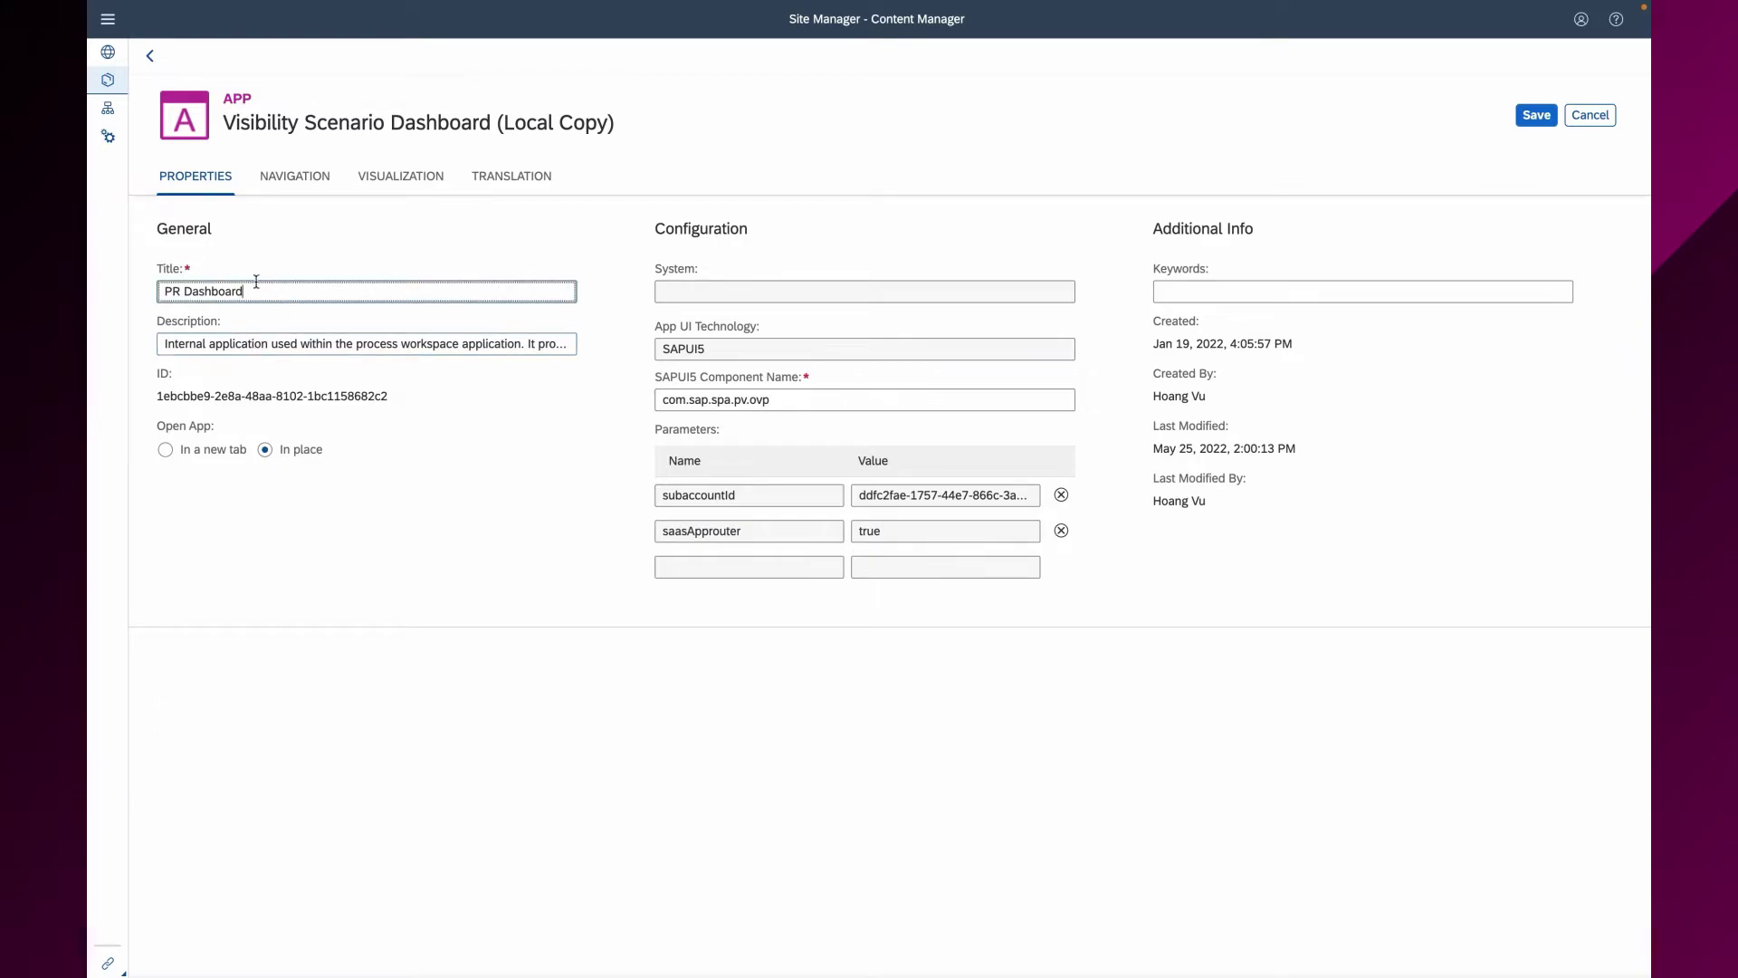
Step: Paste the copied PR Dashboard scenario ID as the default value of the app's scenarioId navigation parameter
left_click(294, 180)
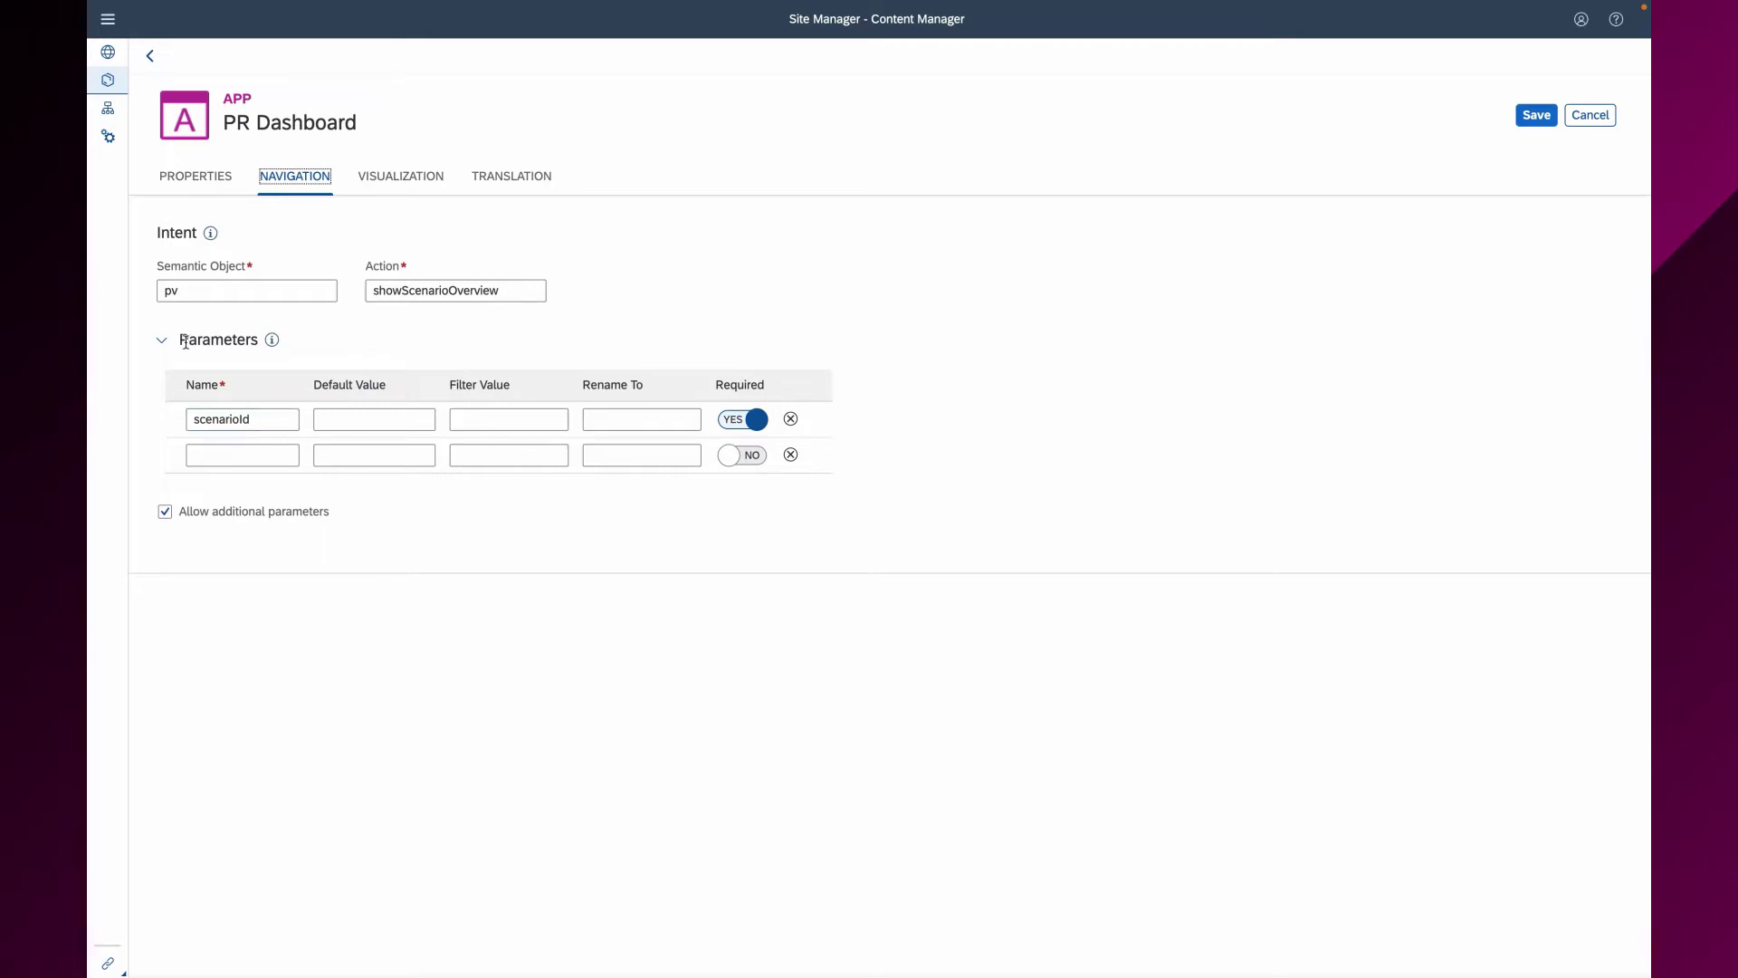
left_click(323, 418)
left_click(353, 416)
right_click(348, 420)
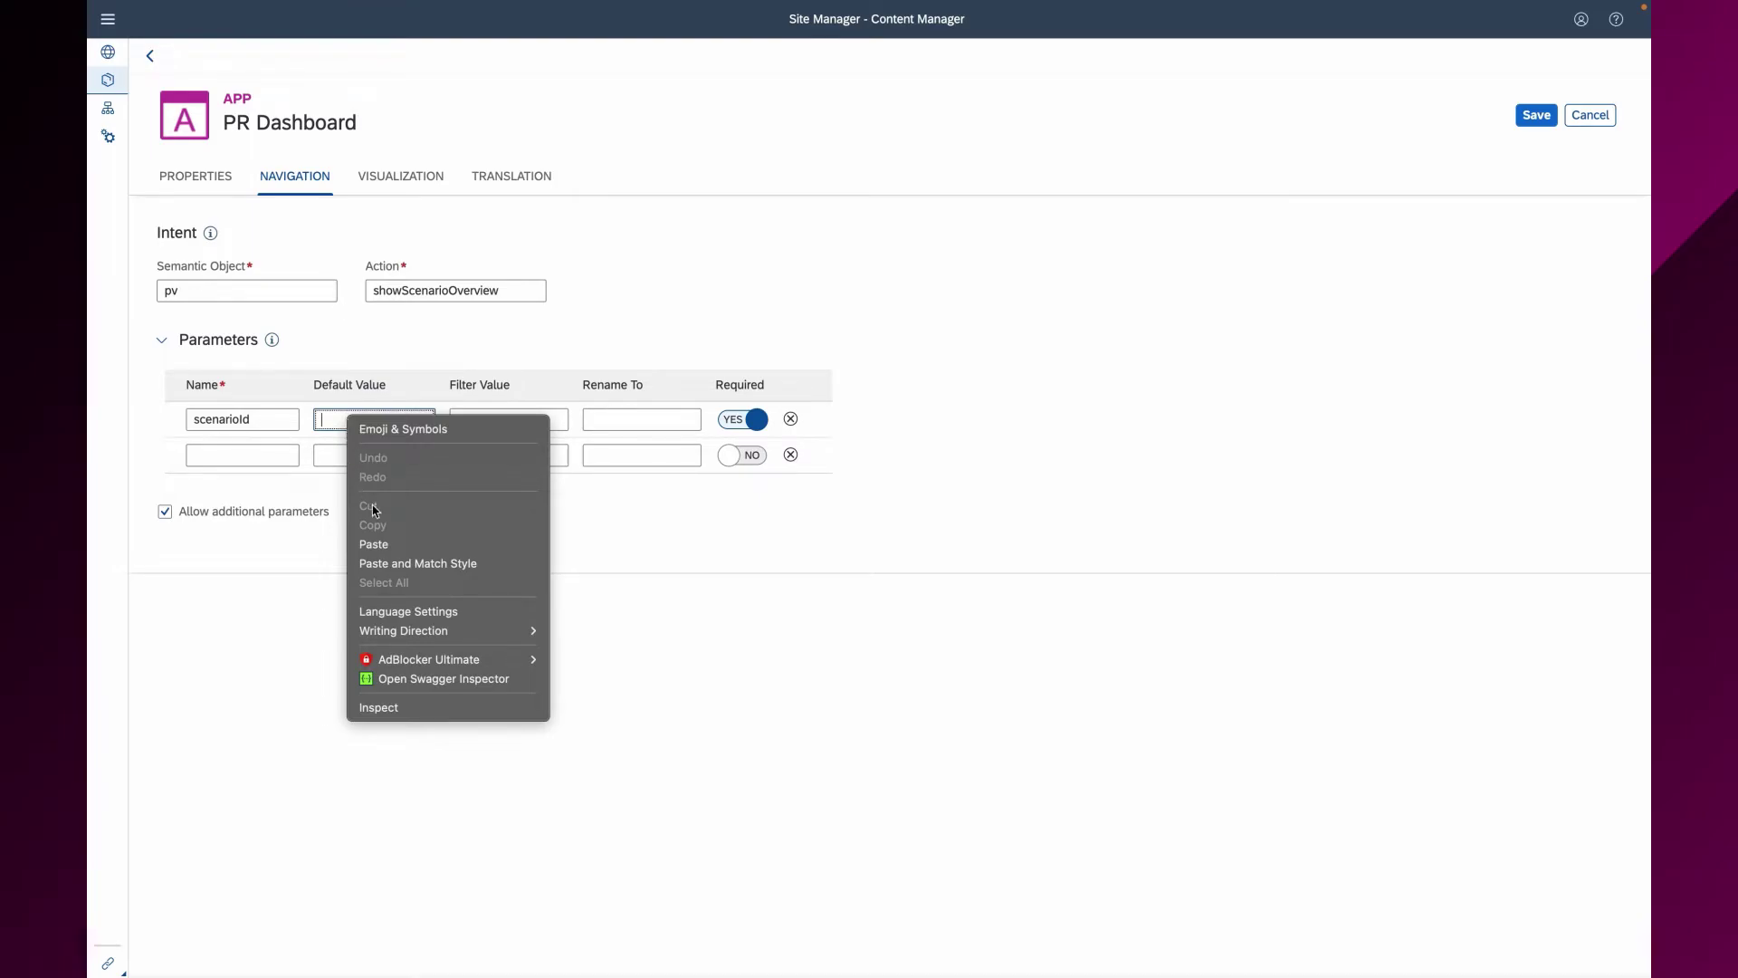
left_click(371, 543)
triple_click(396, 426)
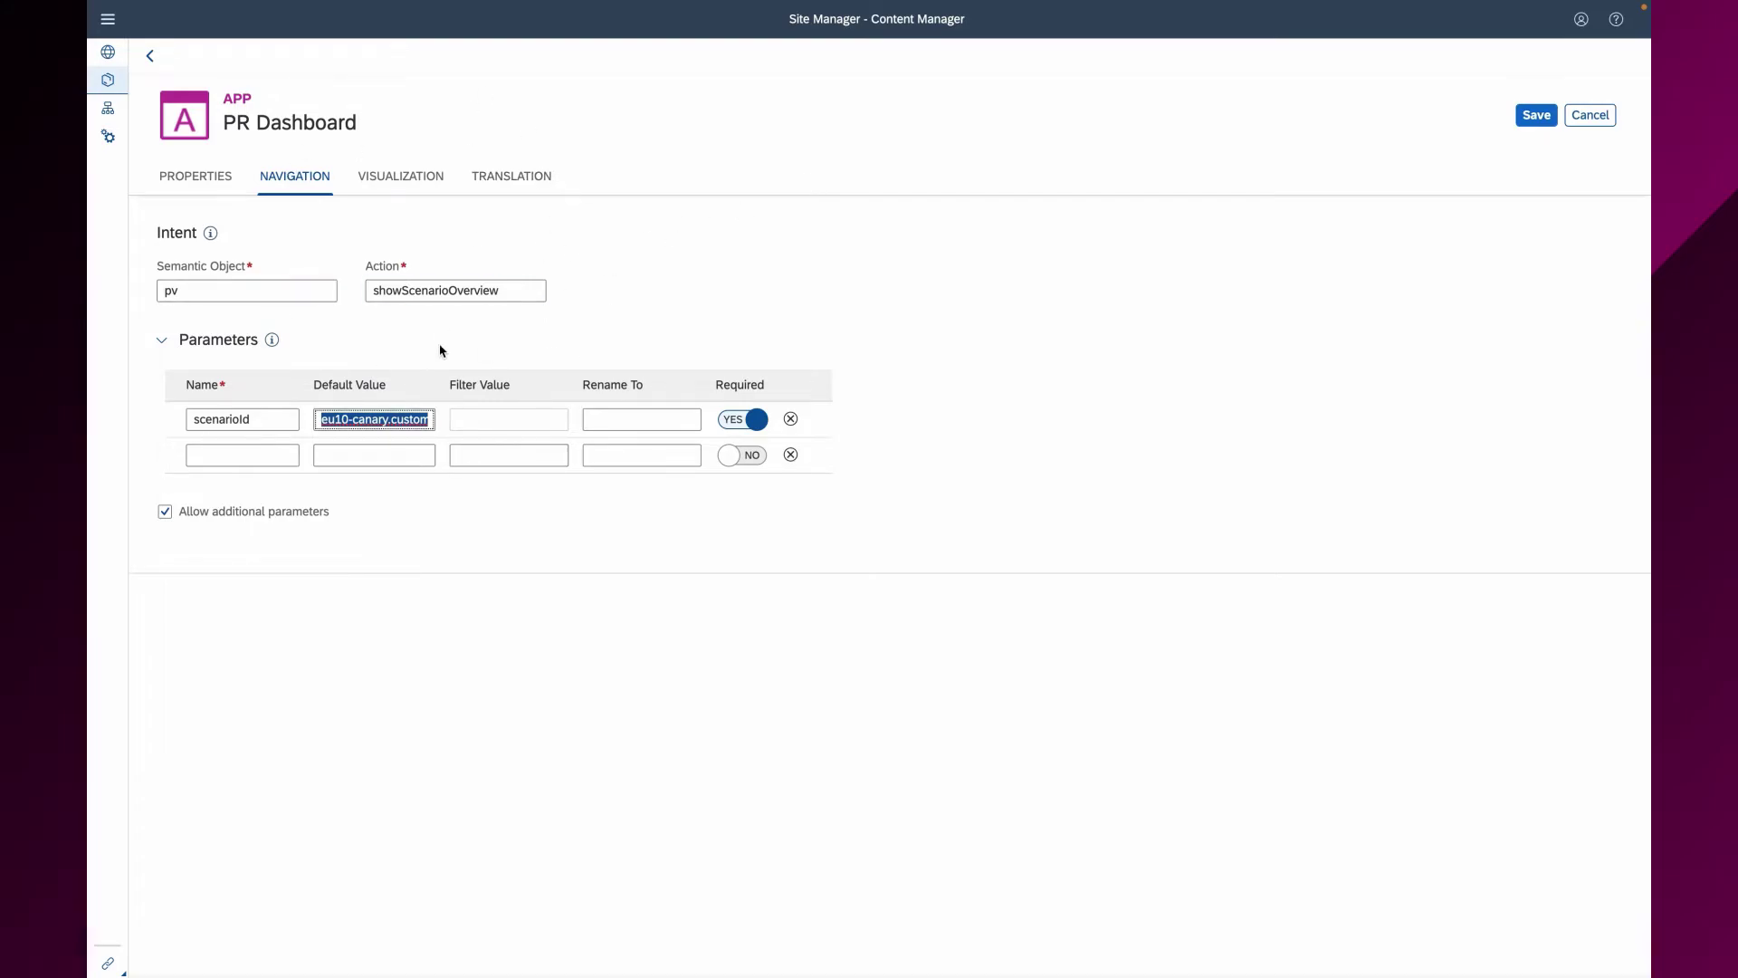
Step: Replace the icon of the PR Dashboard app tile with the laptop icon
left_click(384, 178)
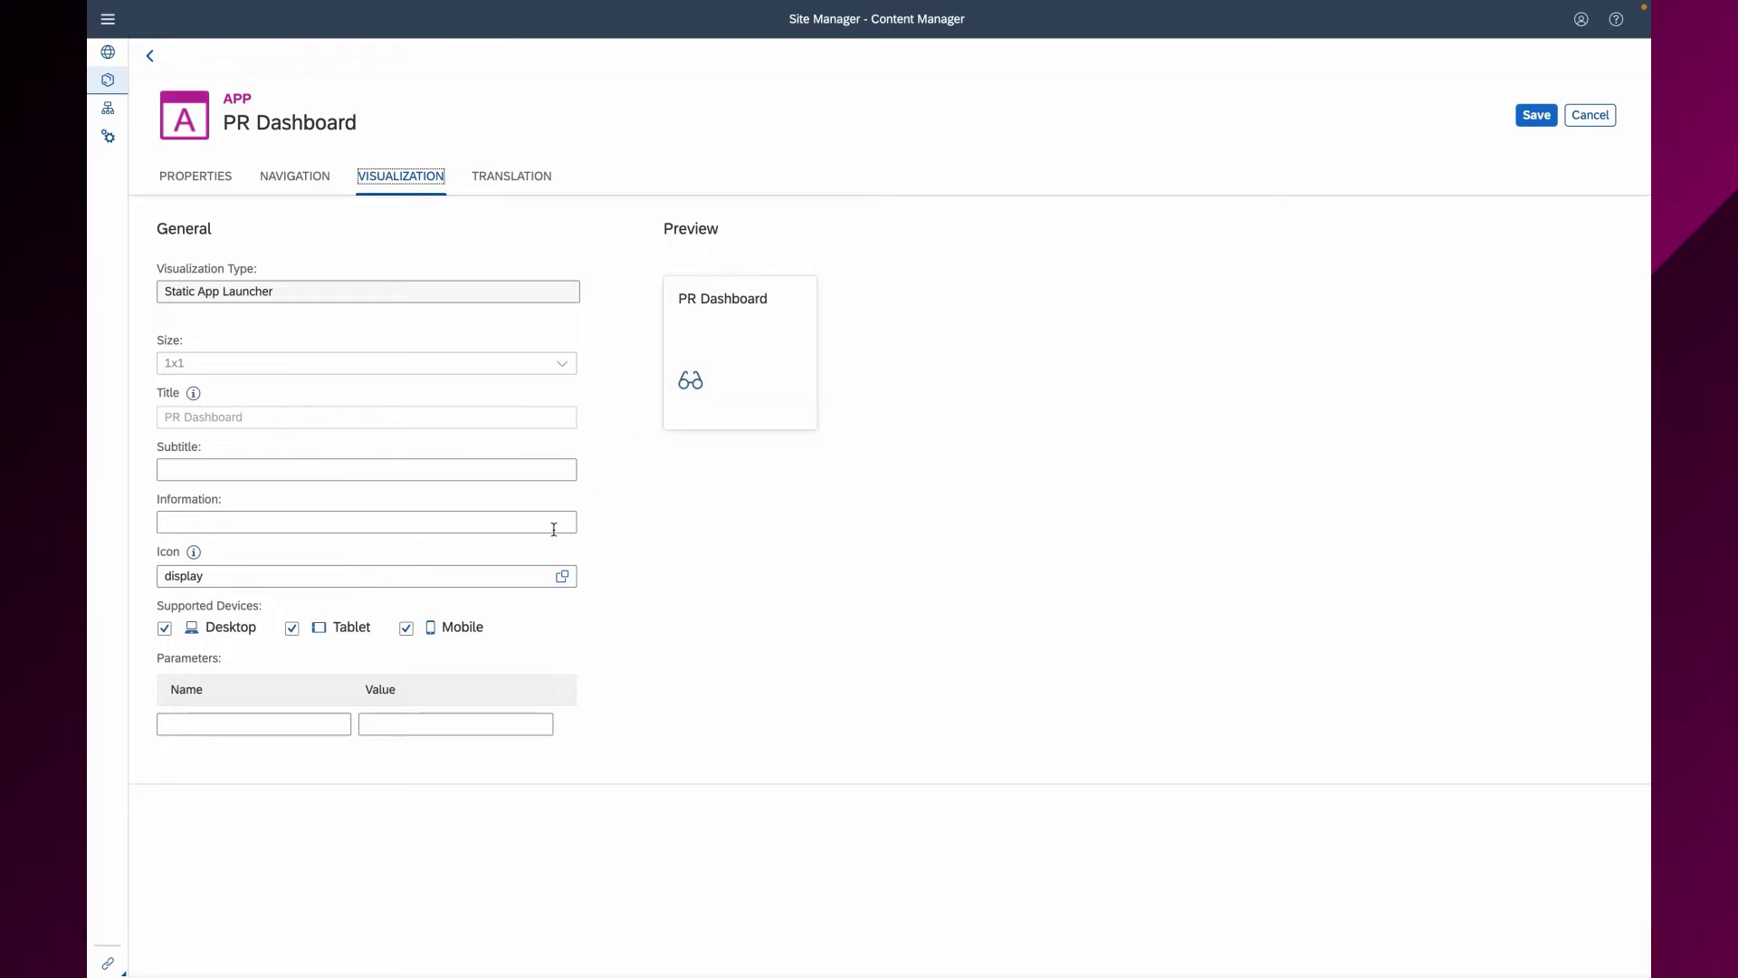
left_click(563, 579)
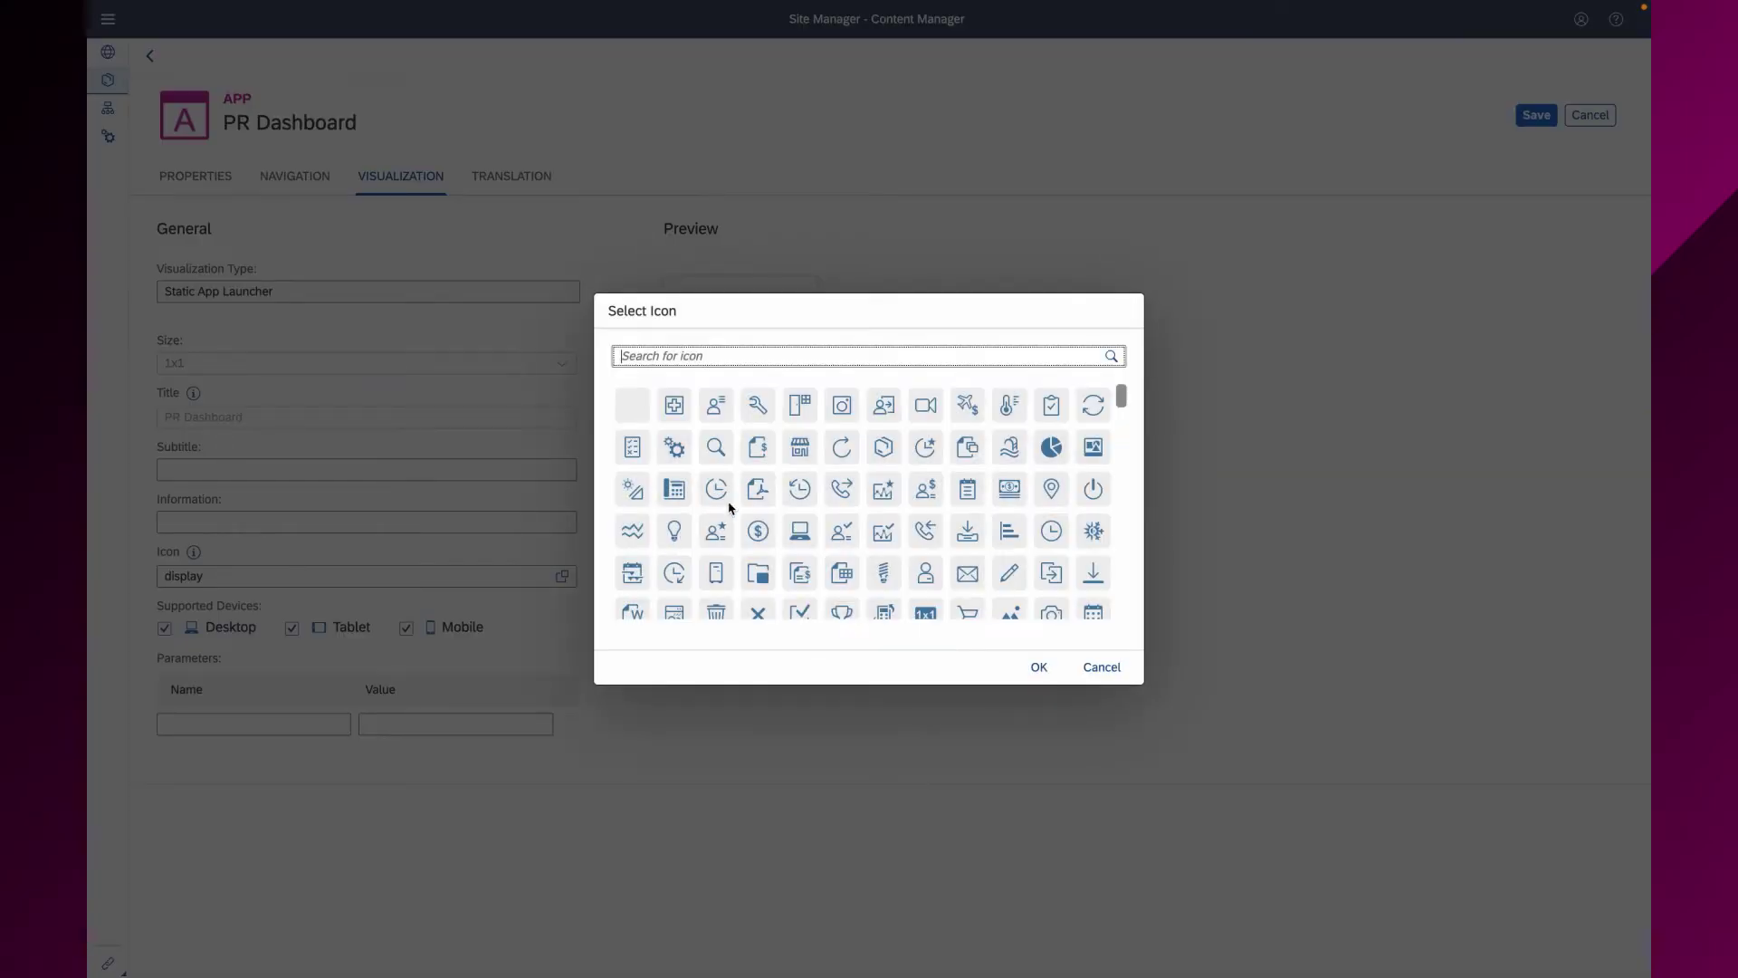
left_click(801, 532)
left_click(1048, 674)
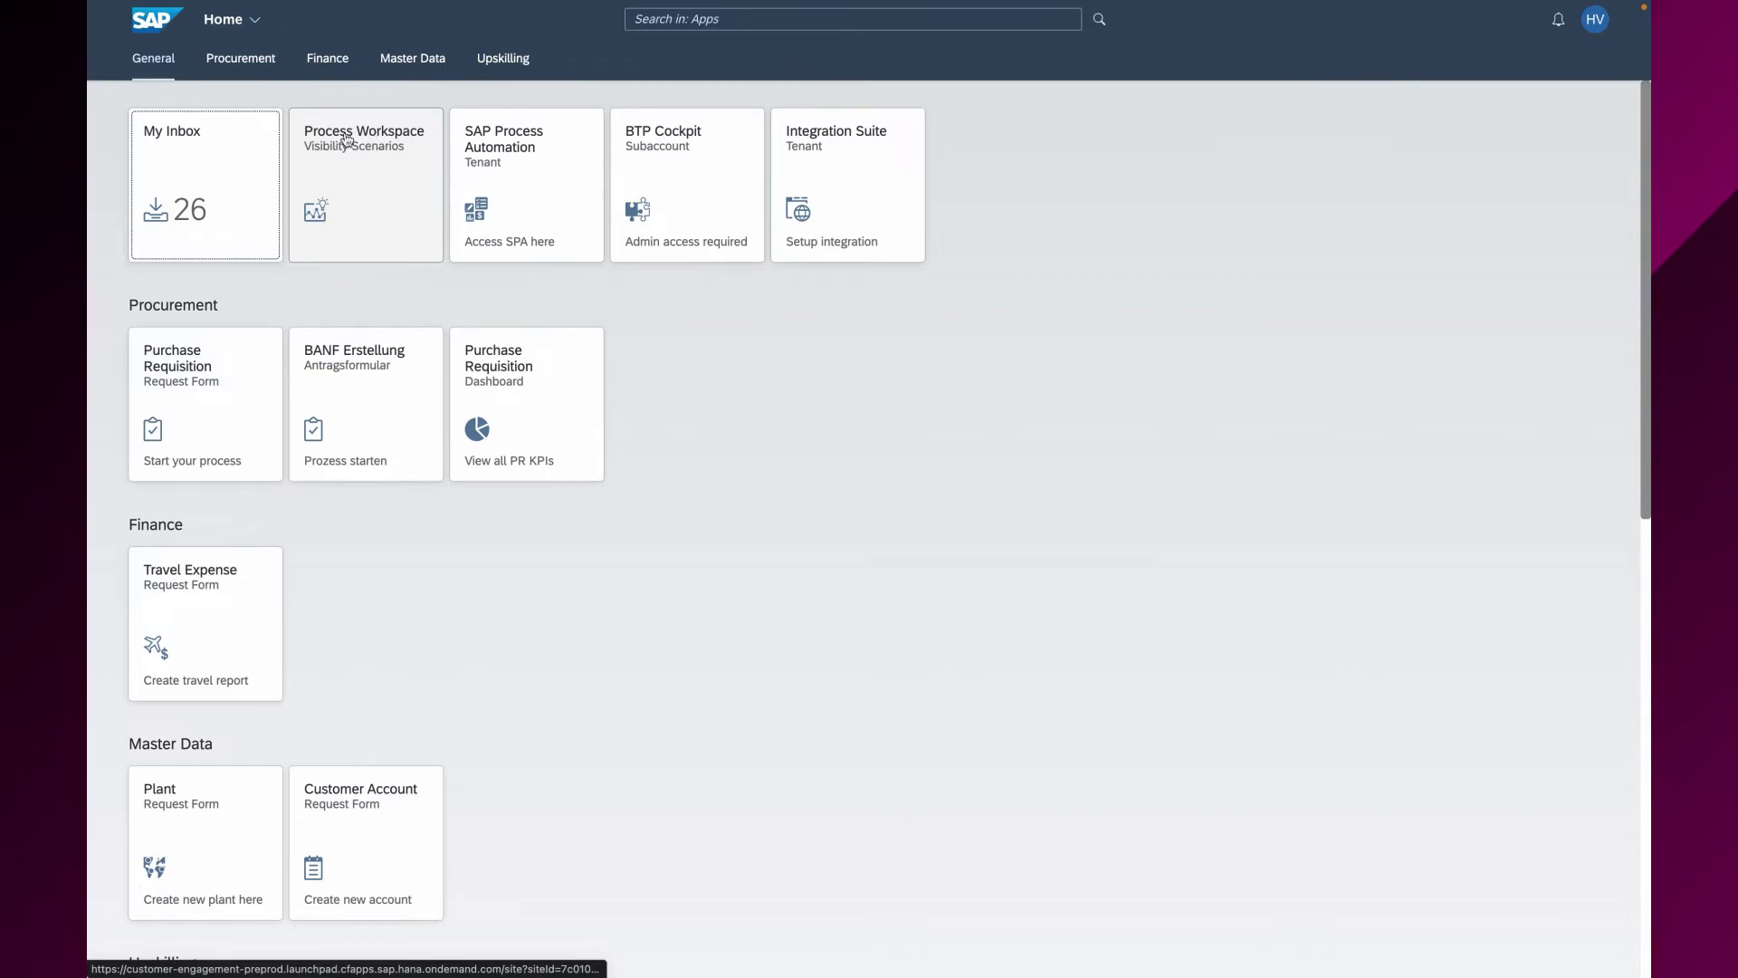
Step: On the launchpad site, open the Process Workspace and view the Dashboard zur Kontoeröffnung scenario
left_click(380, 185)
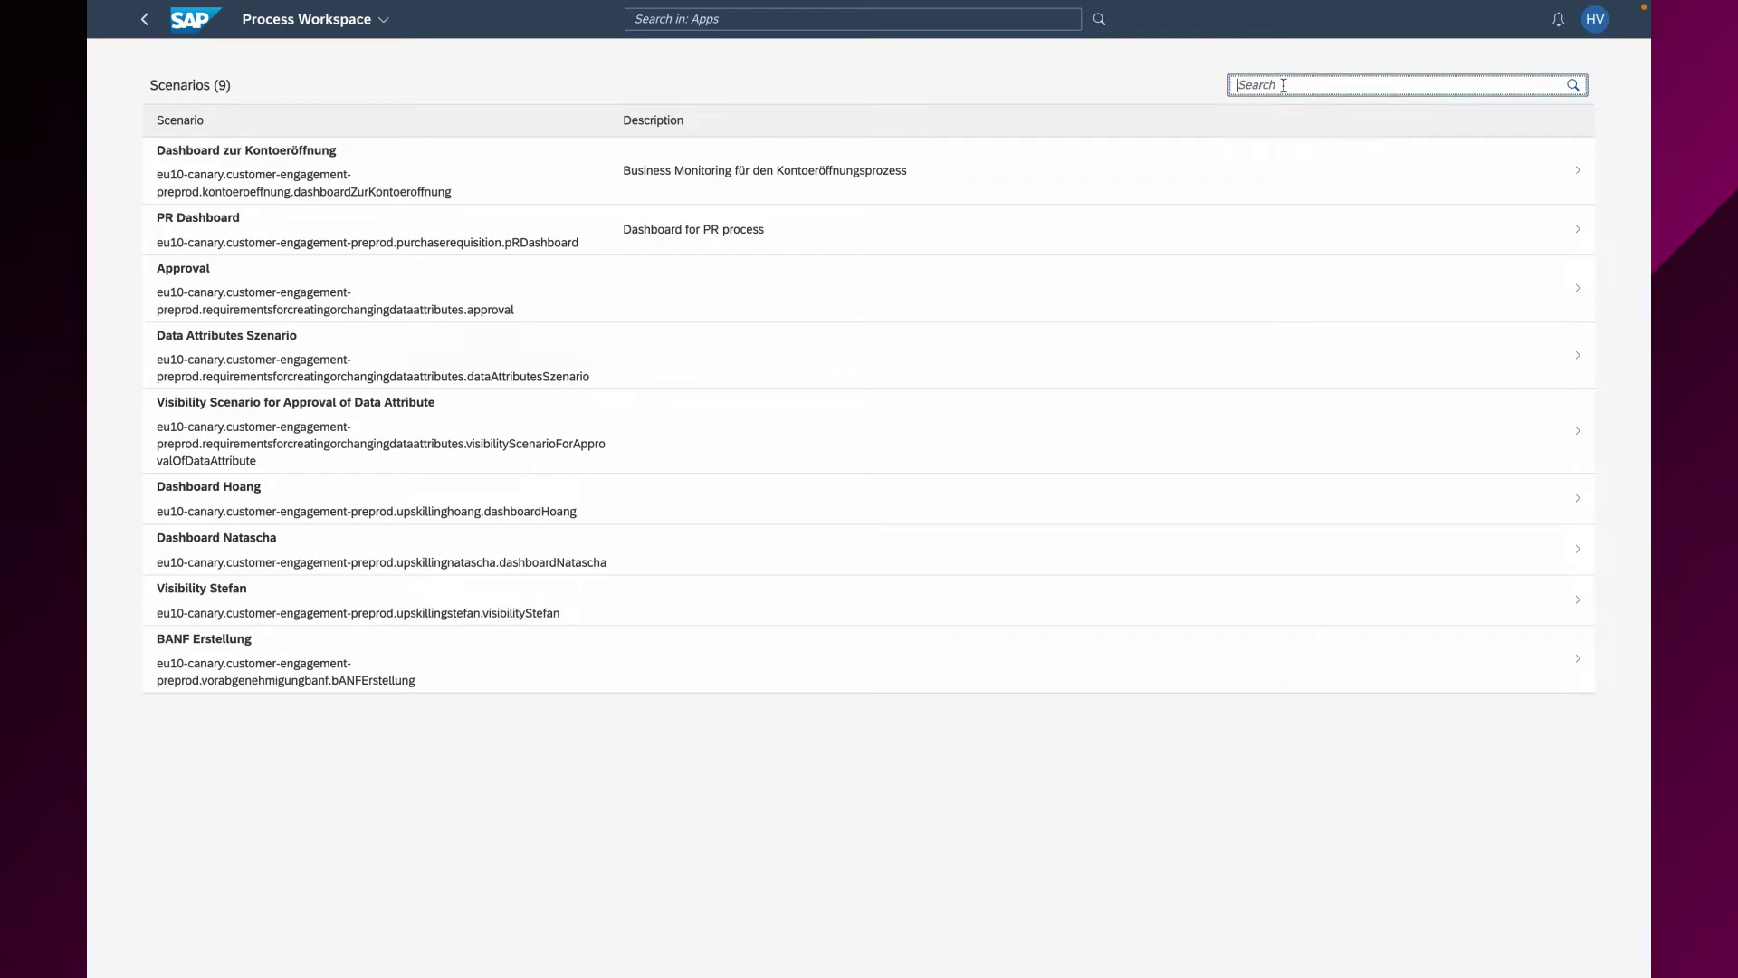
left_click(1283, 79)
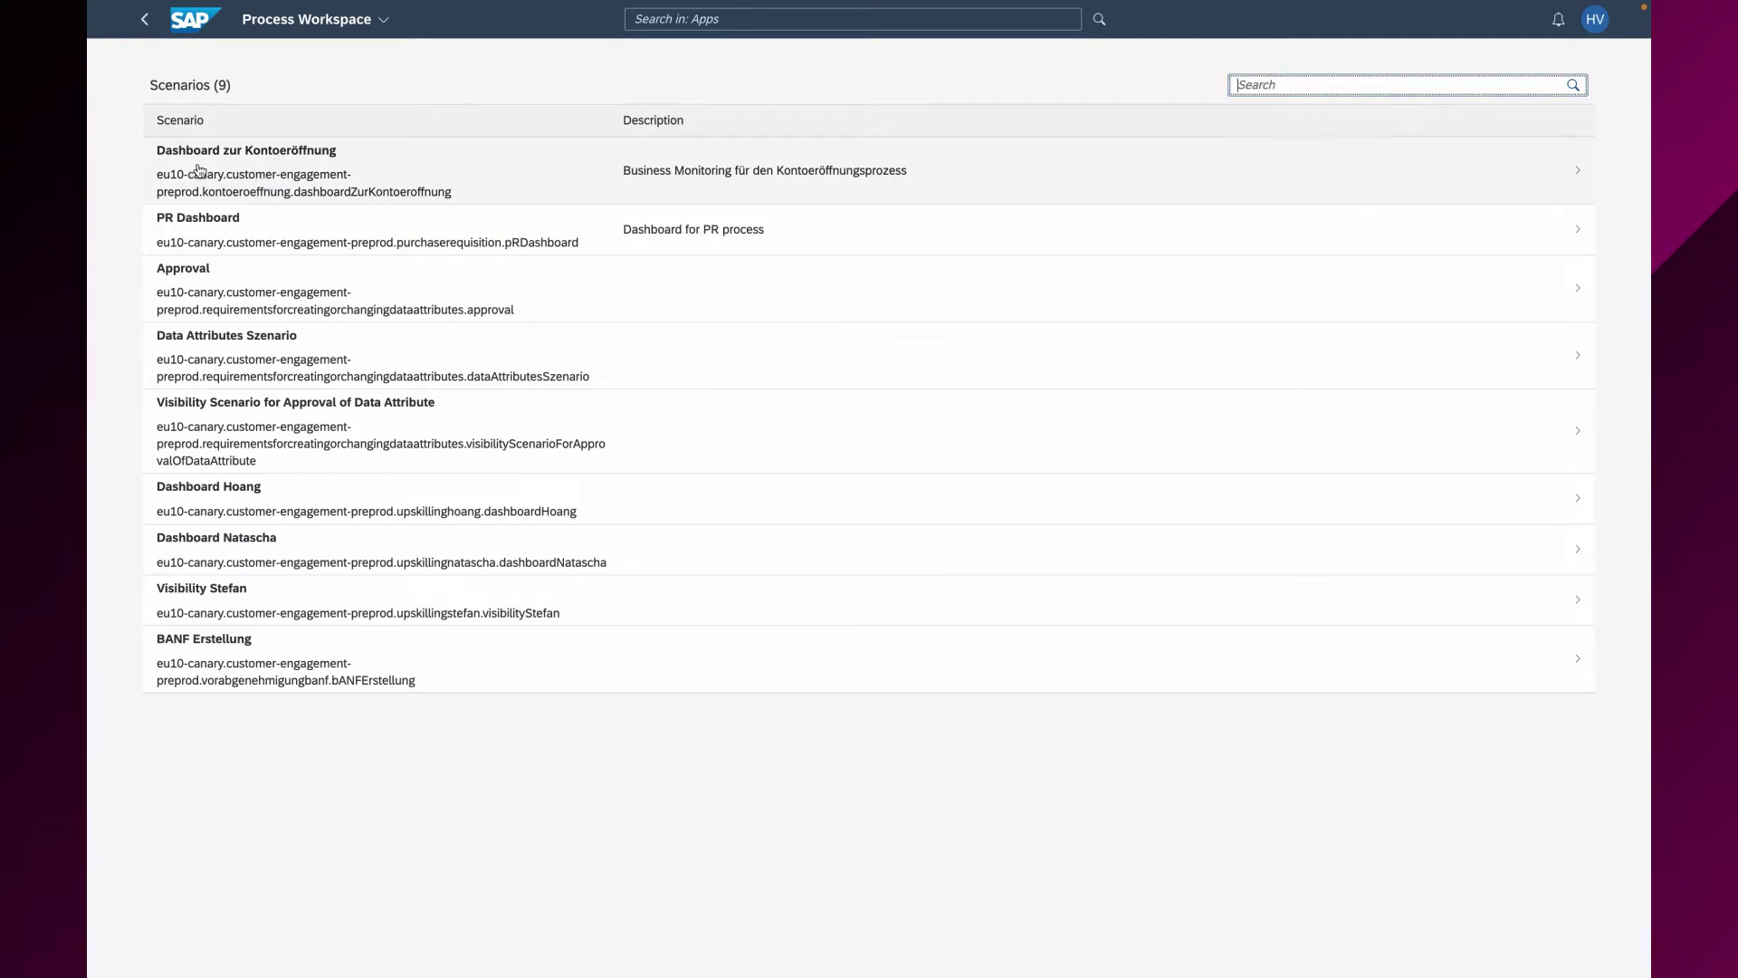
left_click(259, 172)
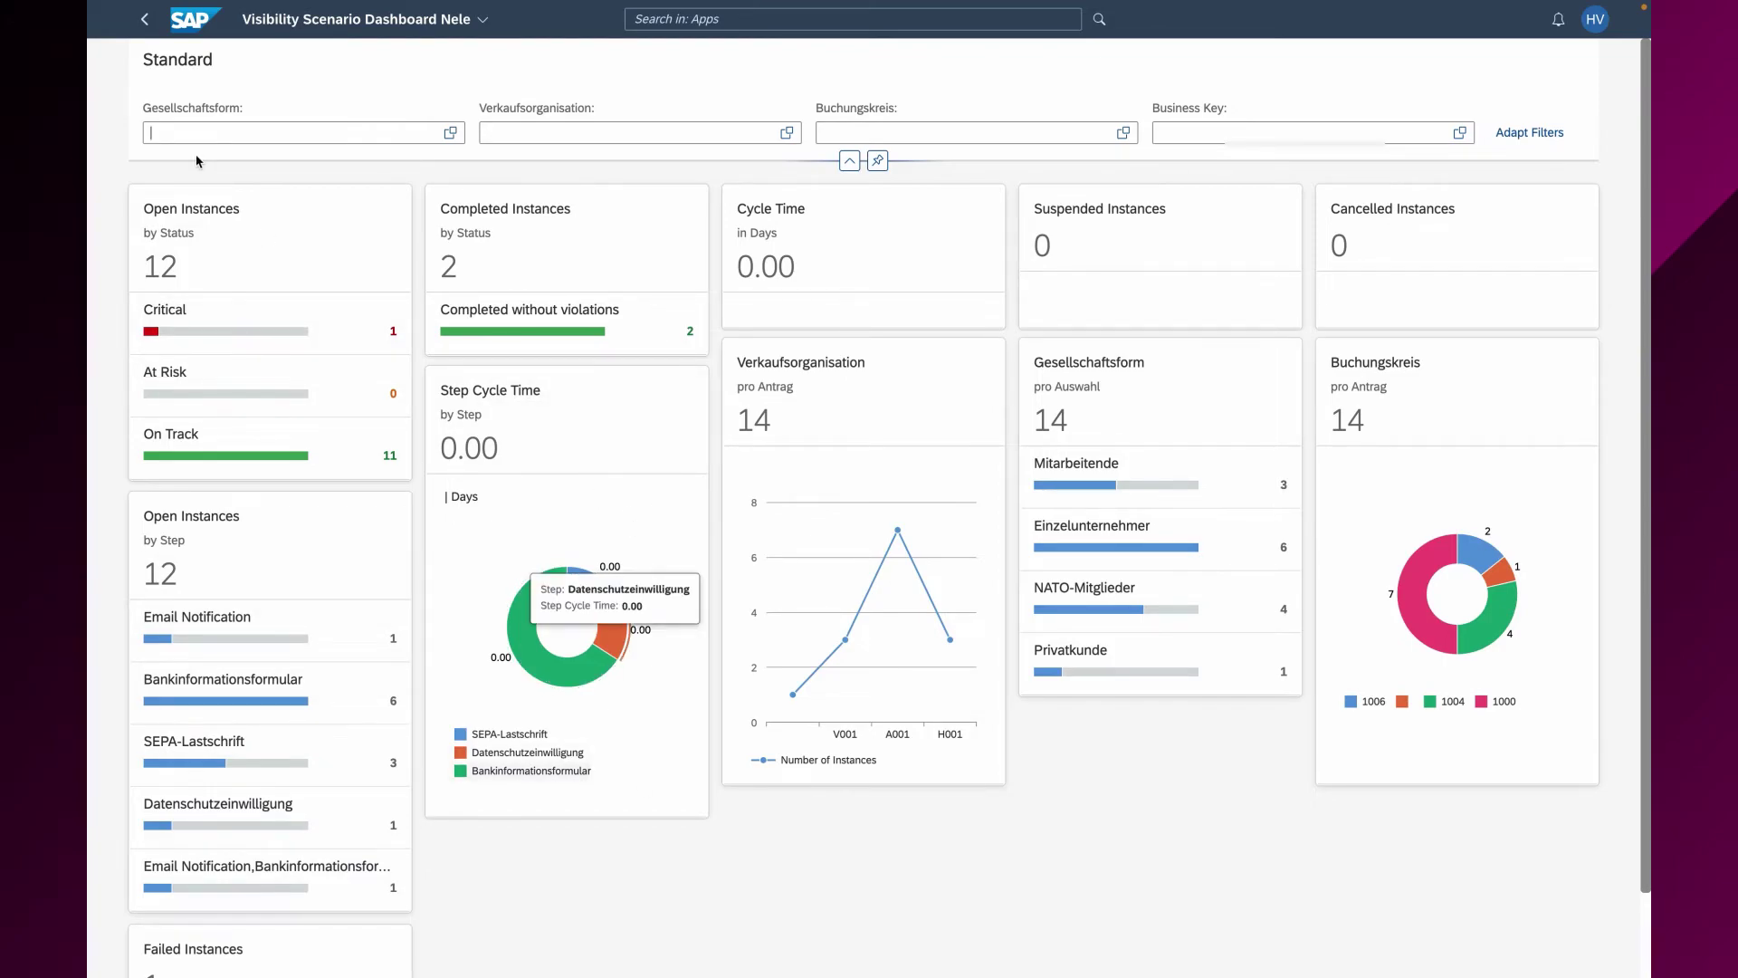
Step: Return to the launchpad home page, open the Purchase Requisition dashboard in the Procurement group and look through its KPI cards
left_click(147, 23)
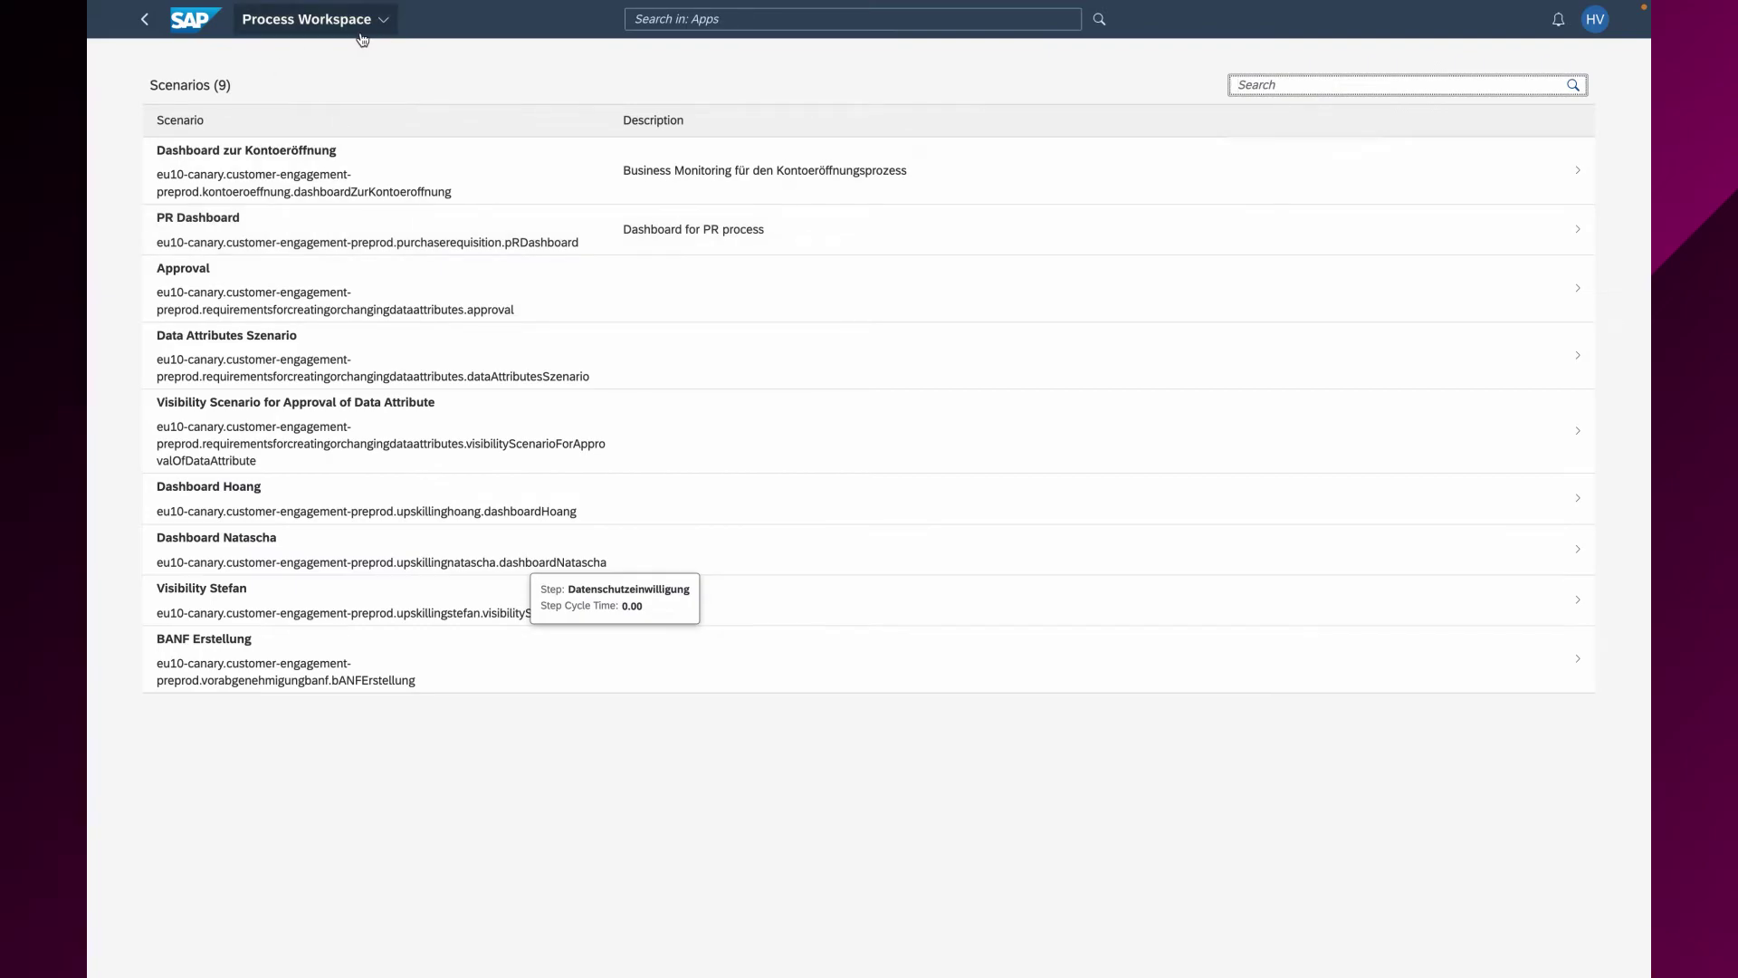
left_click(147, 25)
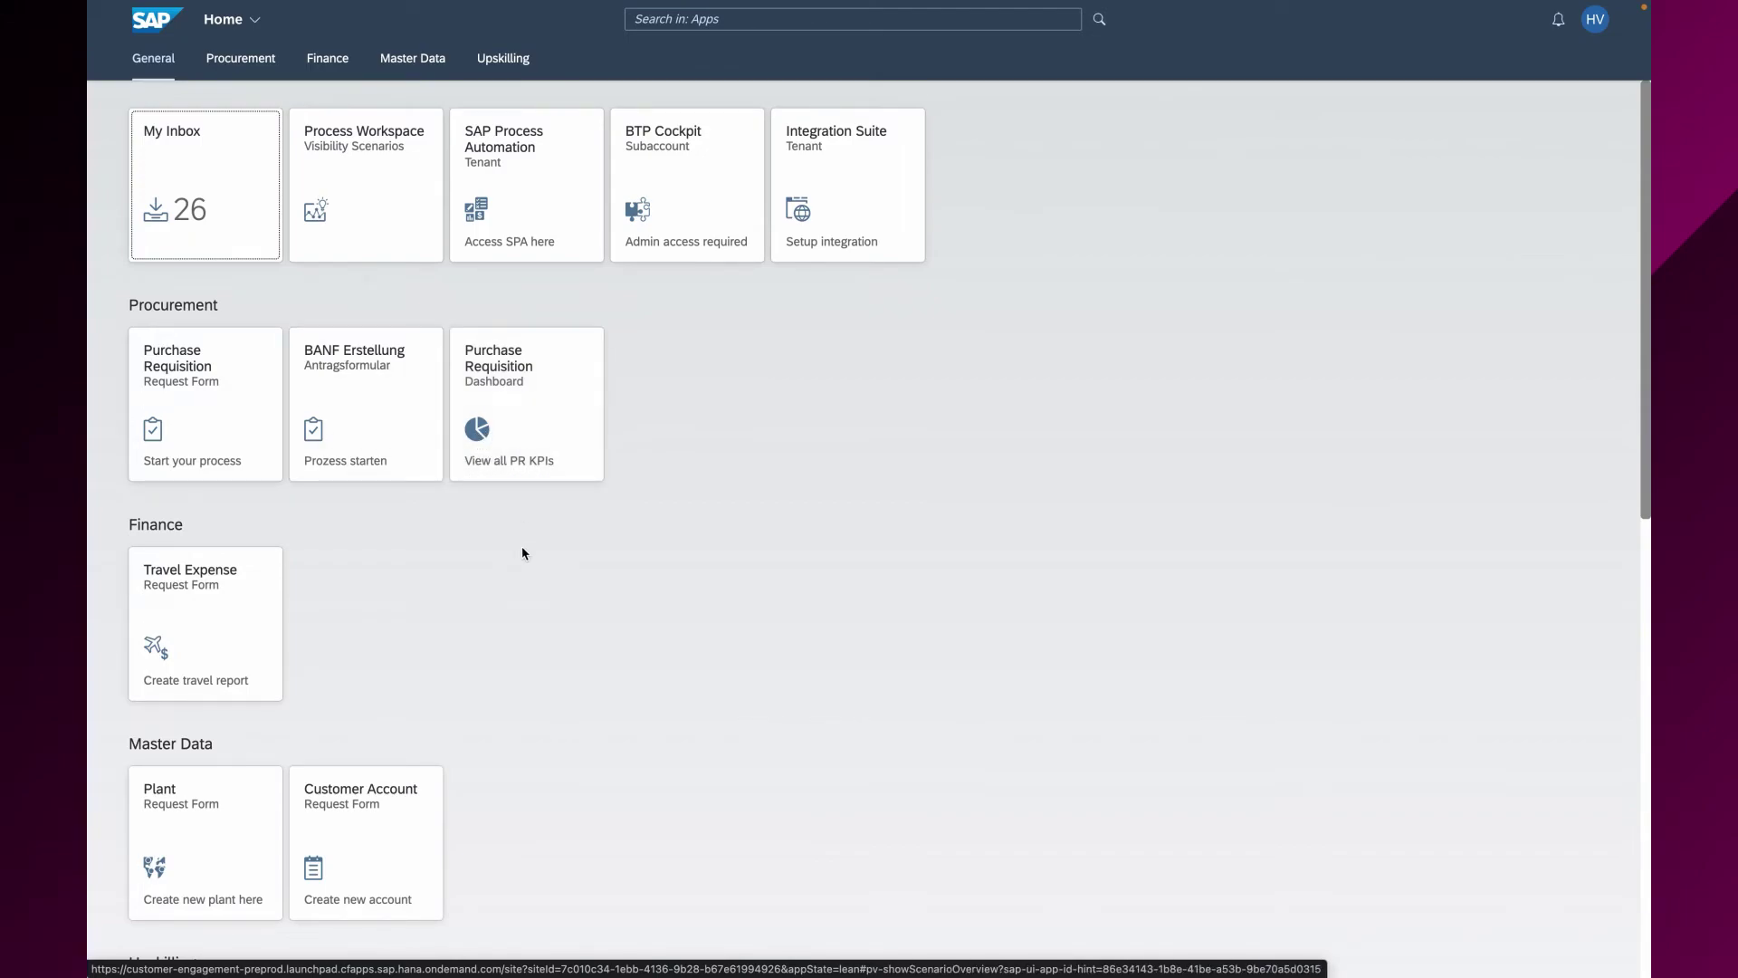
left_click(531, 399)
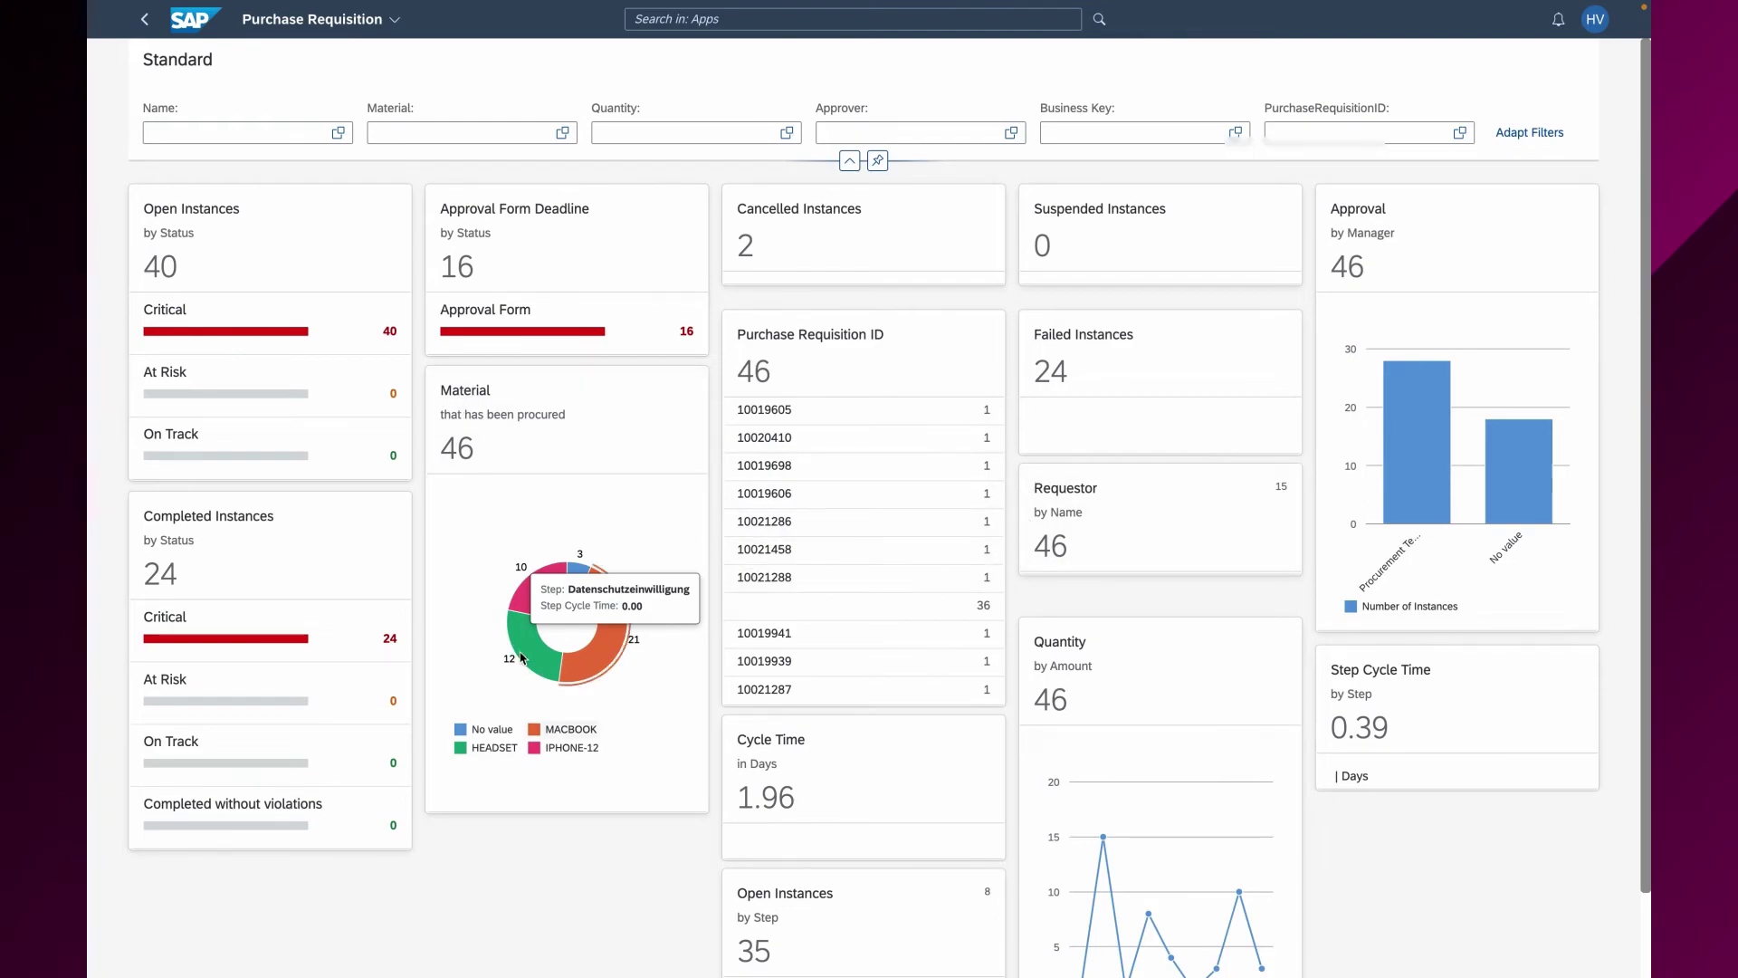
scroll(485, 644, "down", 2)
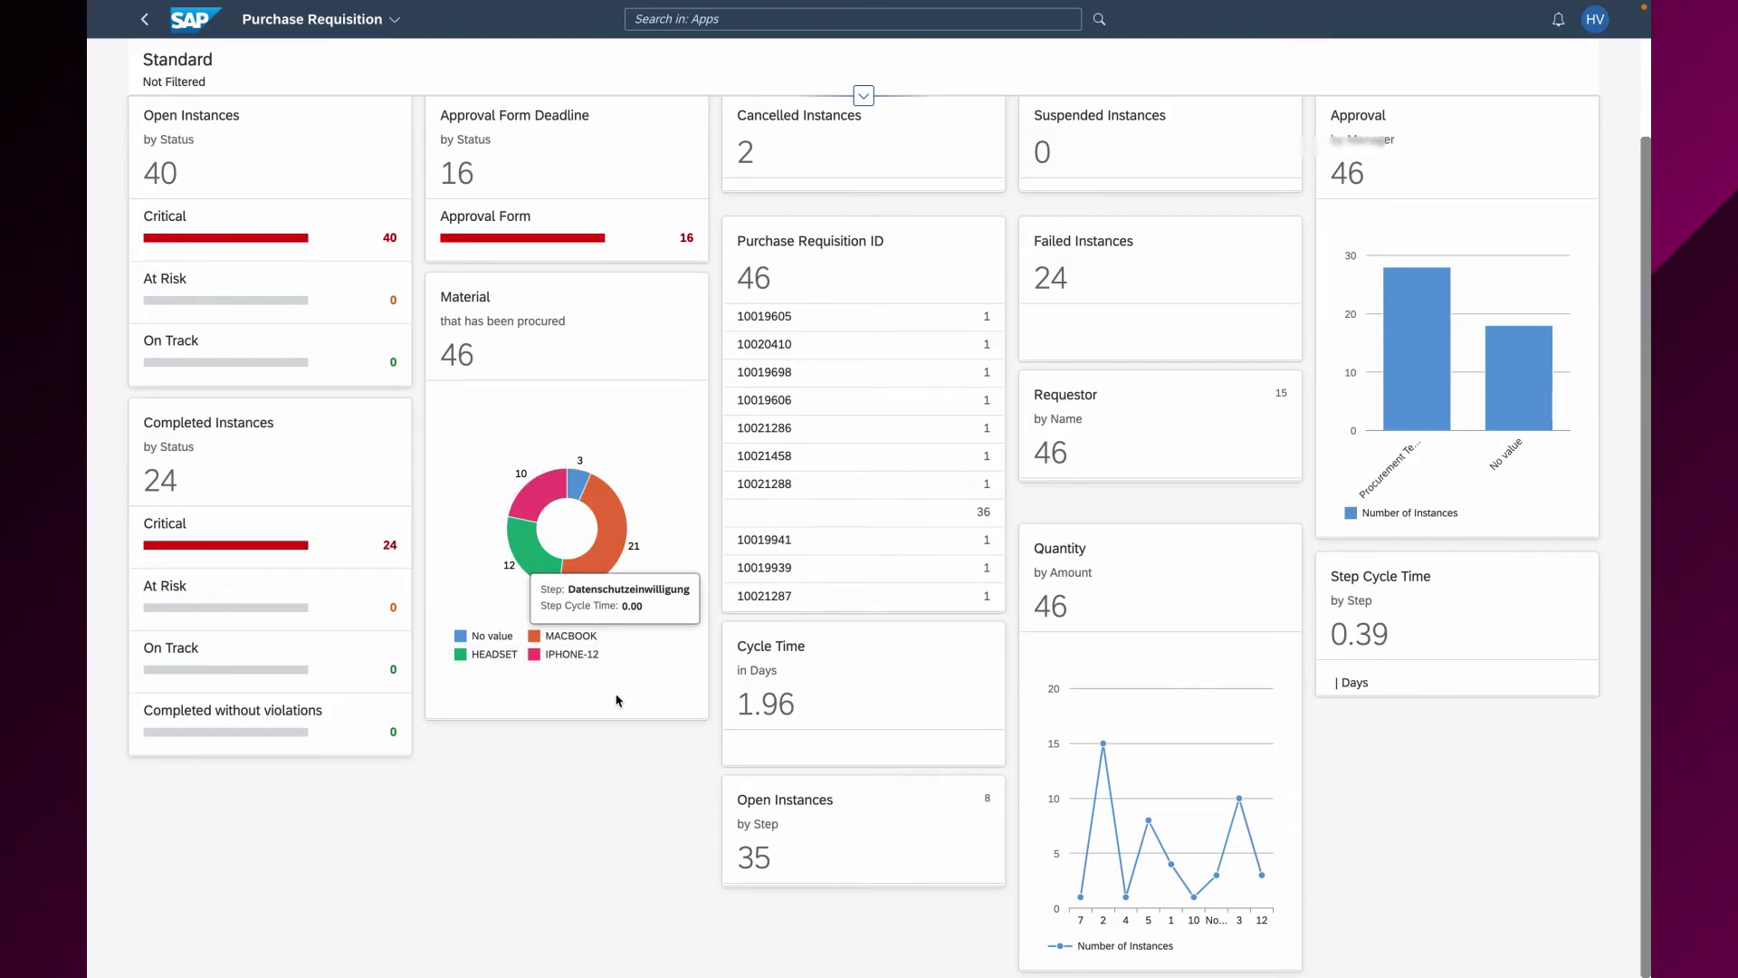
left_click(569, 817)
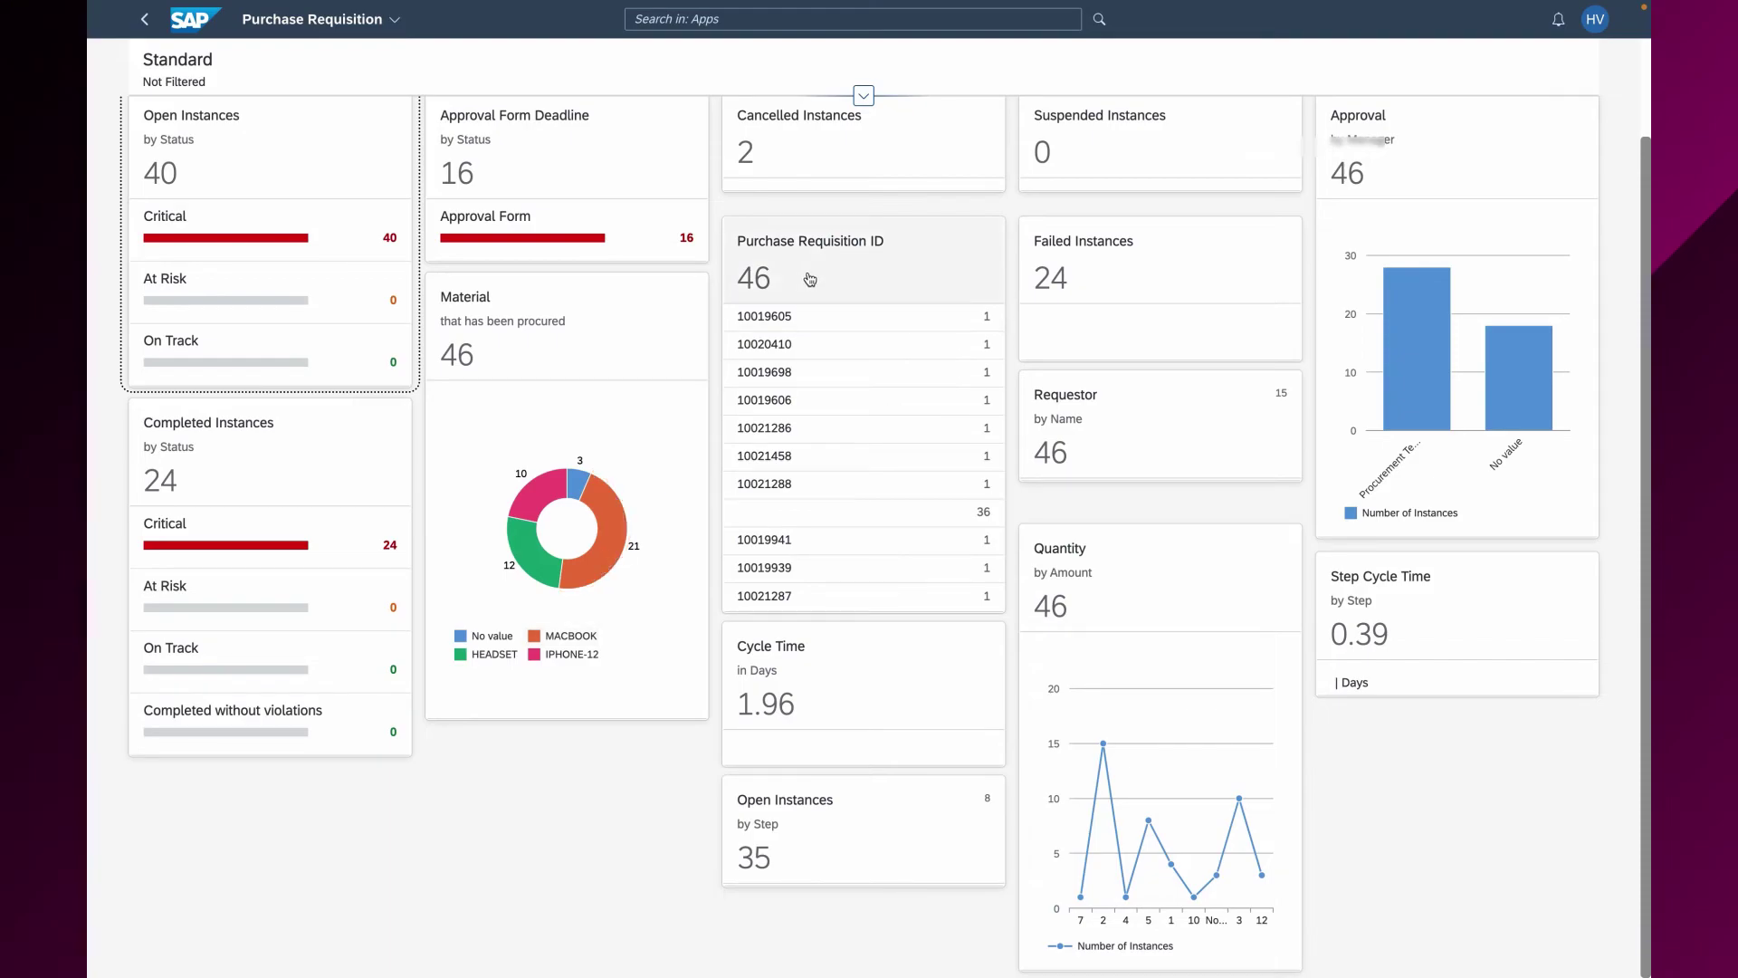
scroll(810, 279, "up", 2)
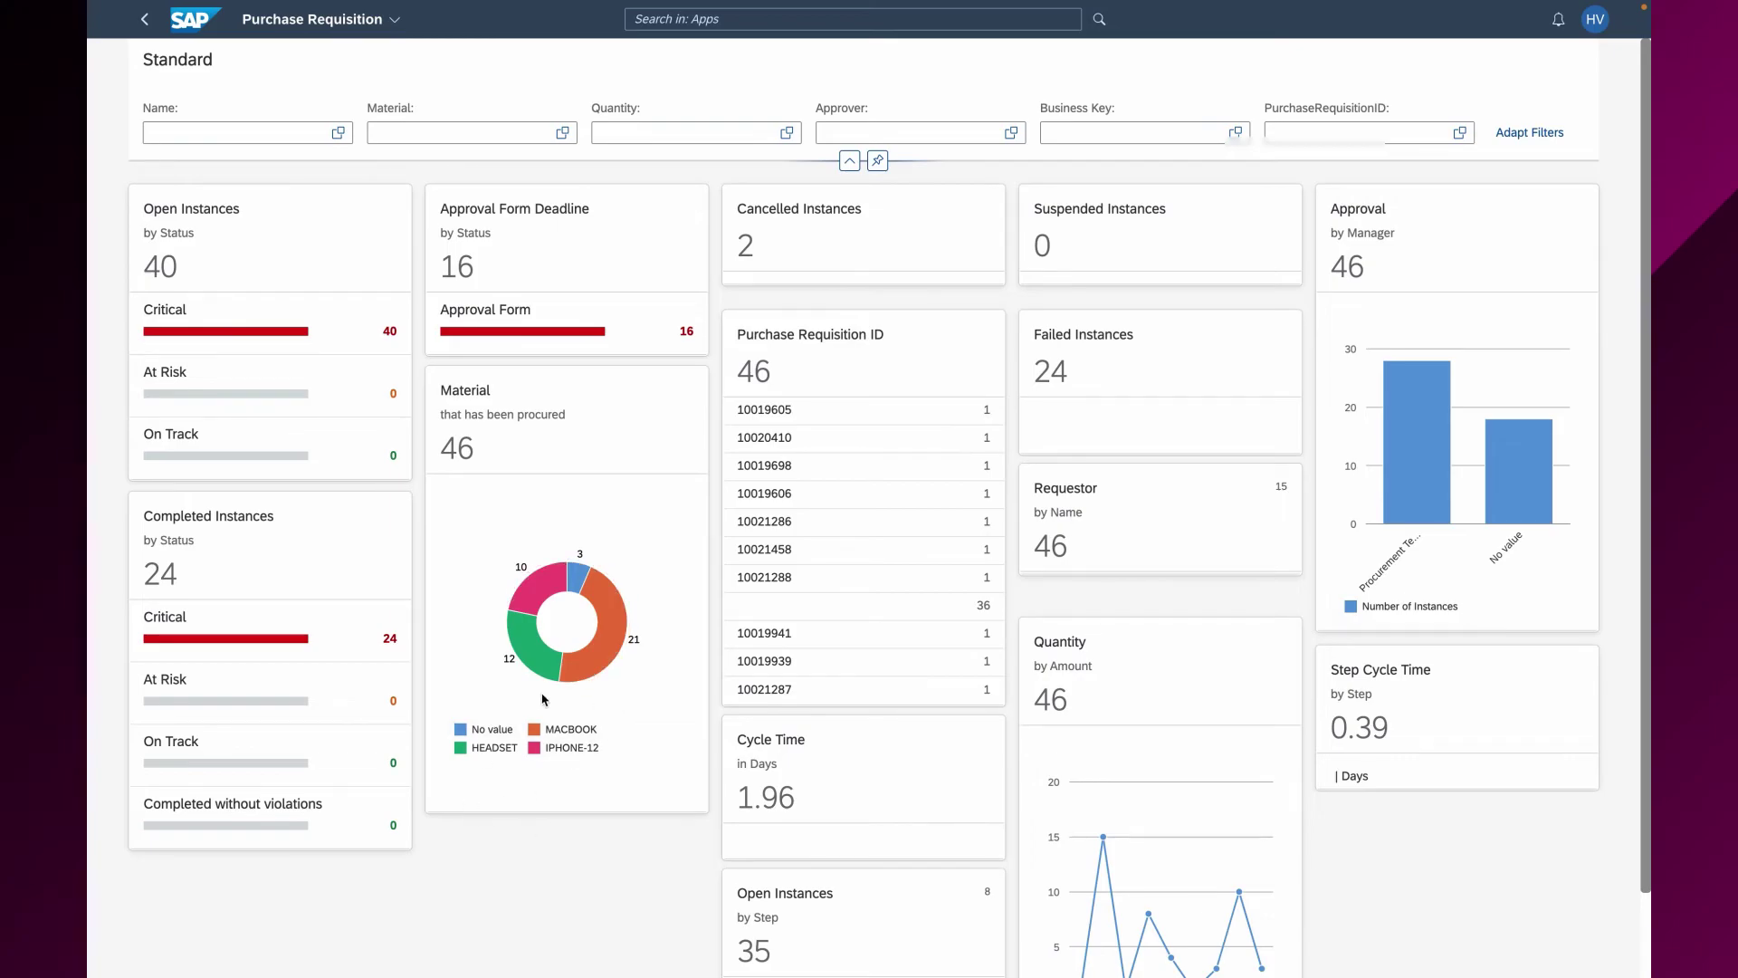
Step: Drill down from the Material chart's IPHONE-12 segment to the quantity 12 instance started Feb 24, 2022, and examine its sub-status and process path
left_click(532, 592)
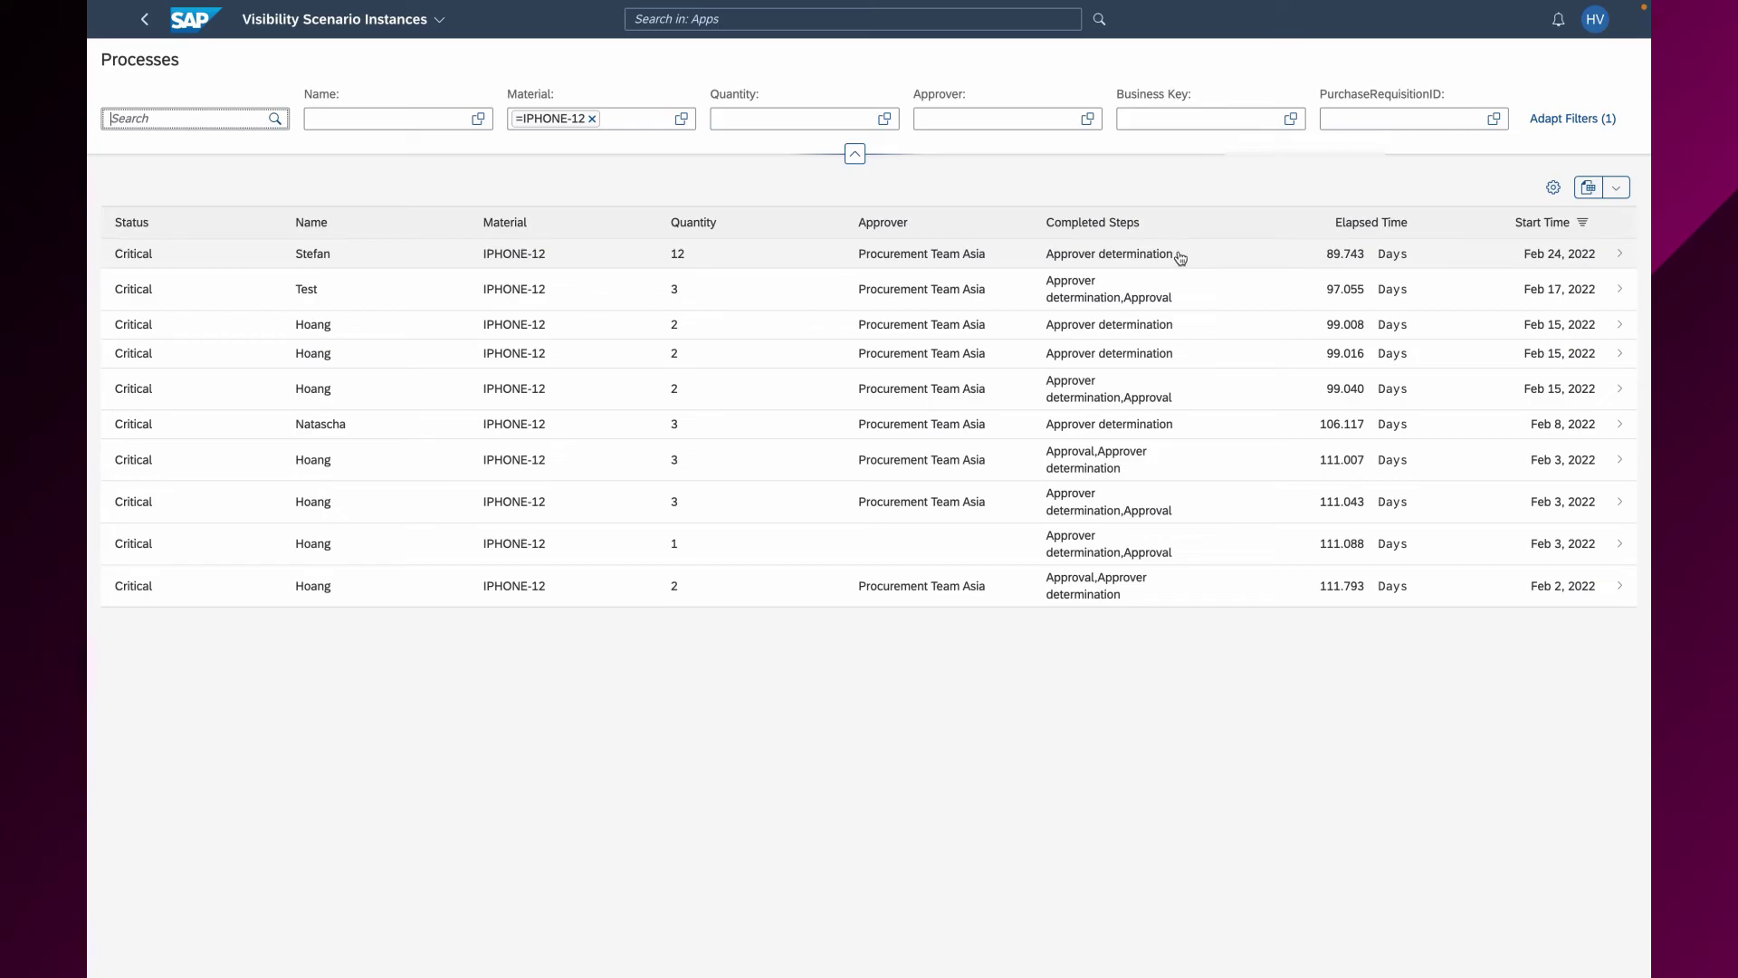
left_click(1179, 257)
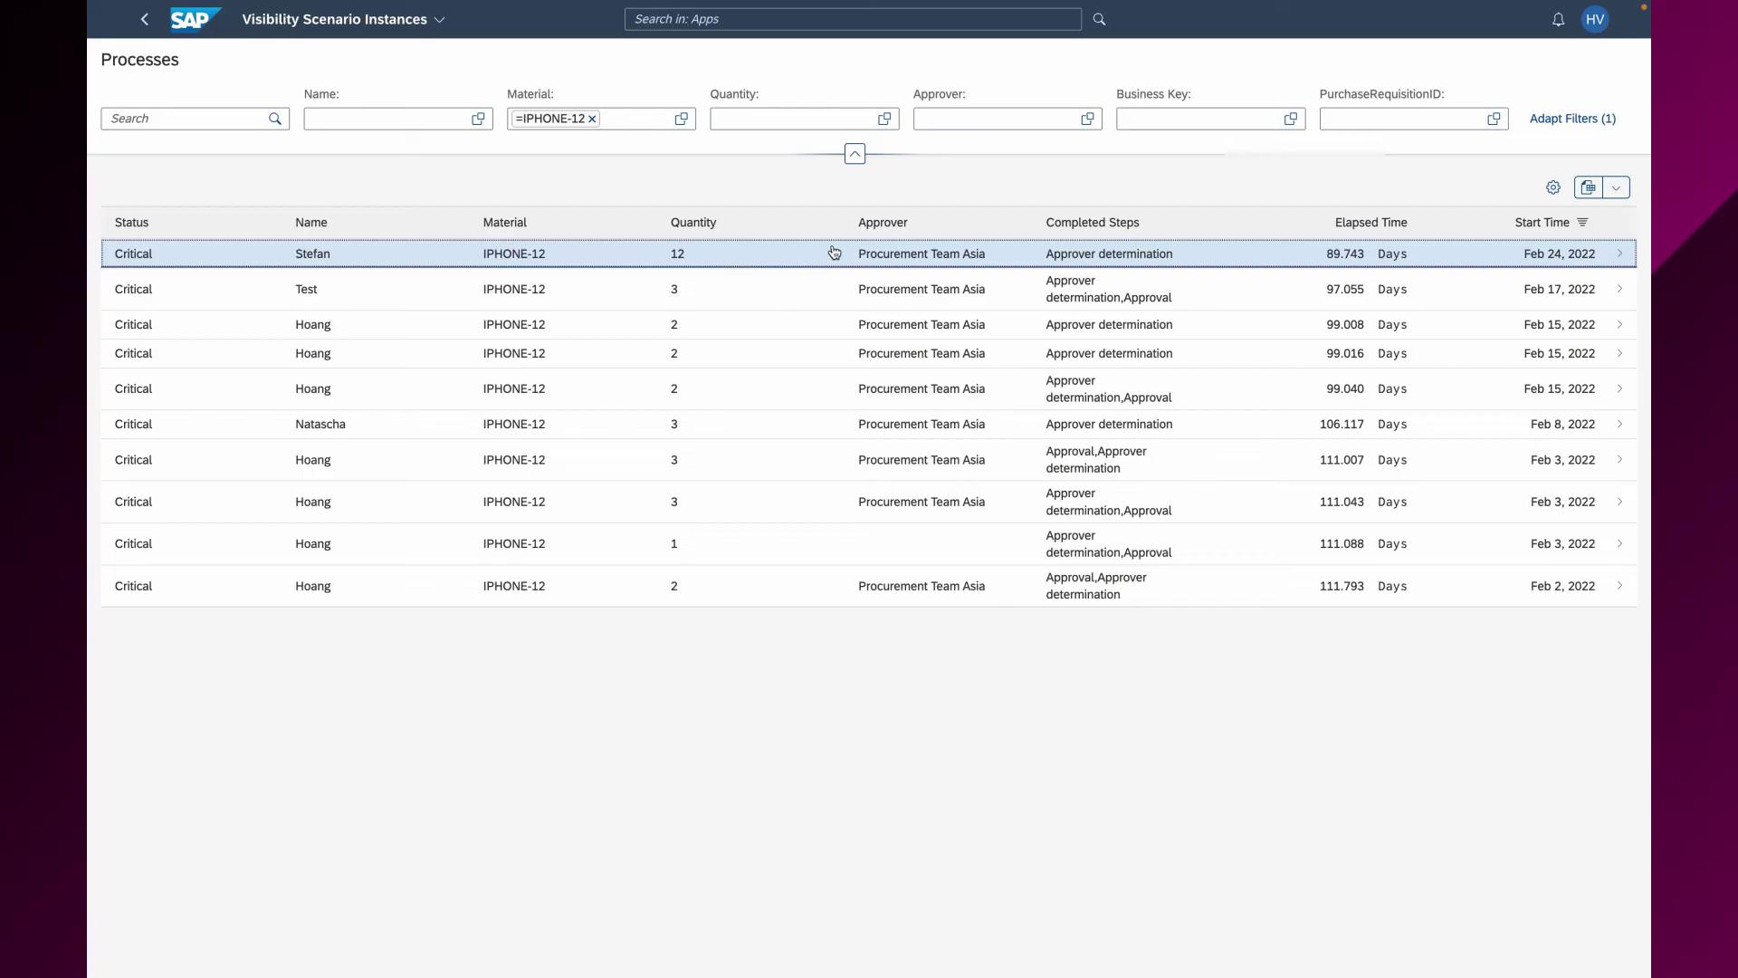
left_click(947, 259)
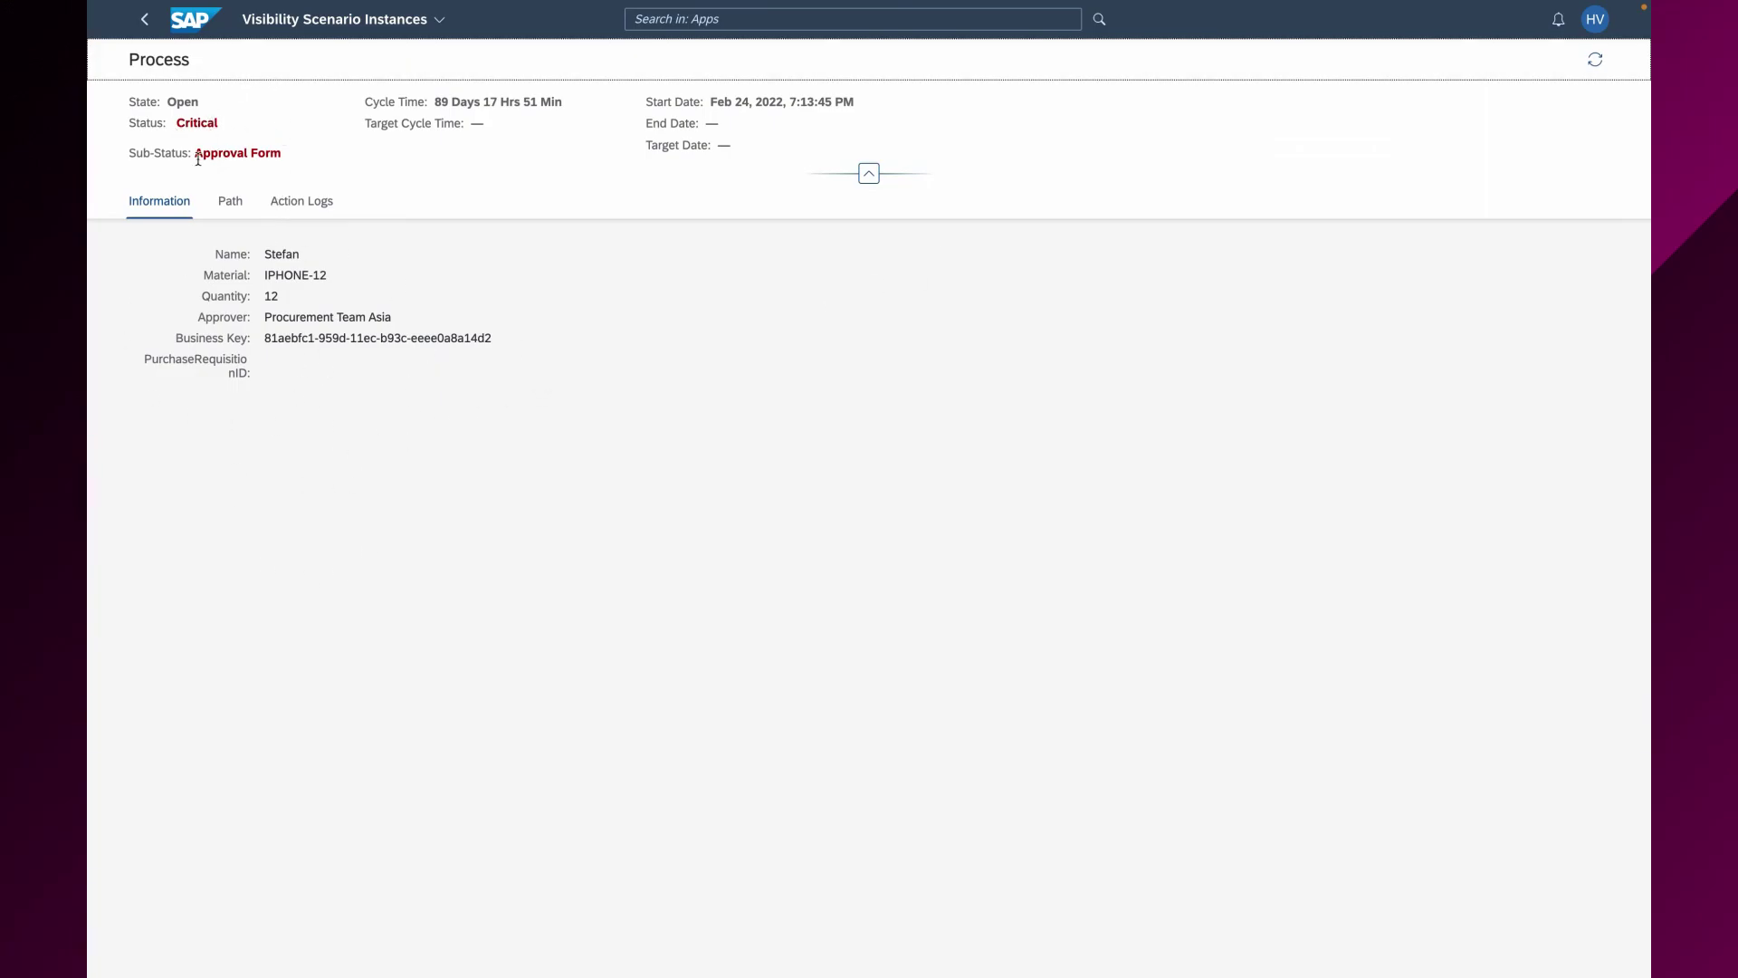
left_click_drag(194, 155, 317, 158)
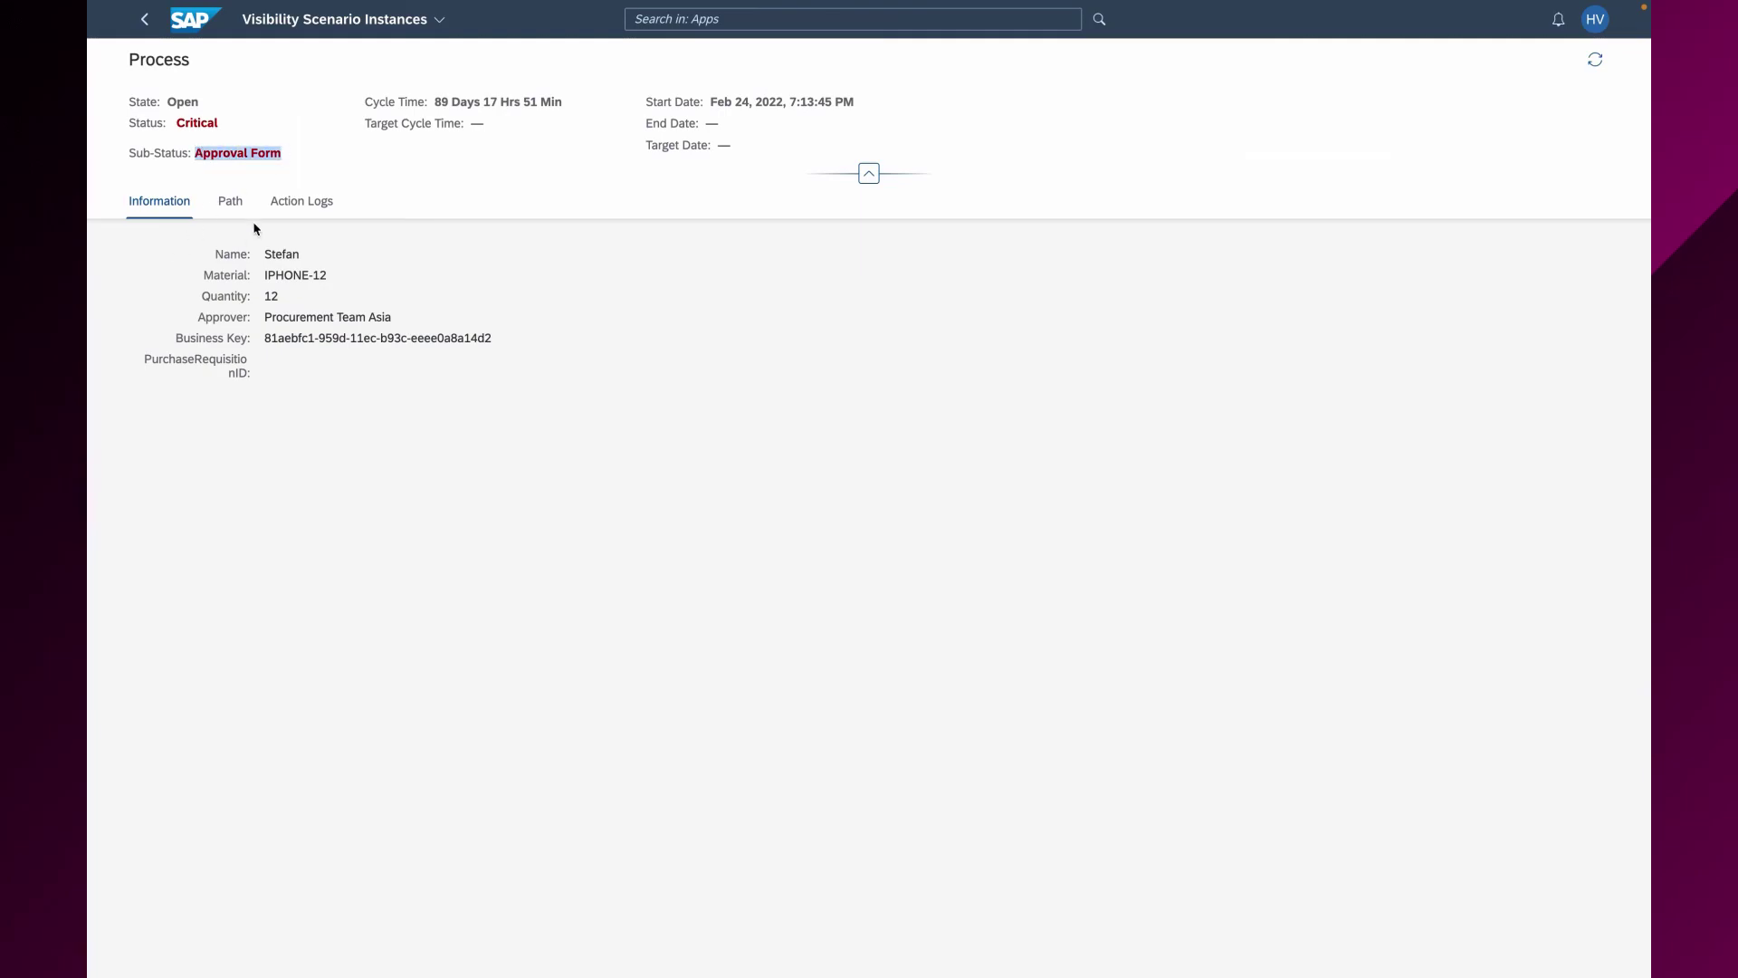
left_click(231, 203)
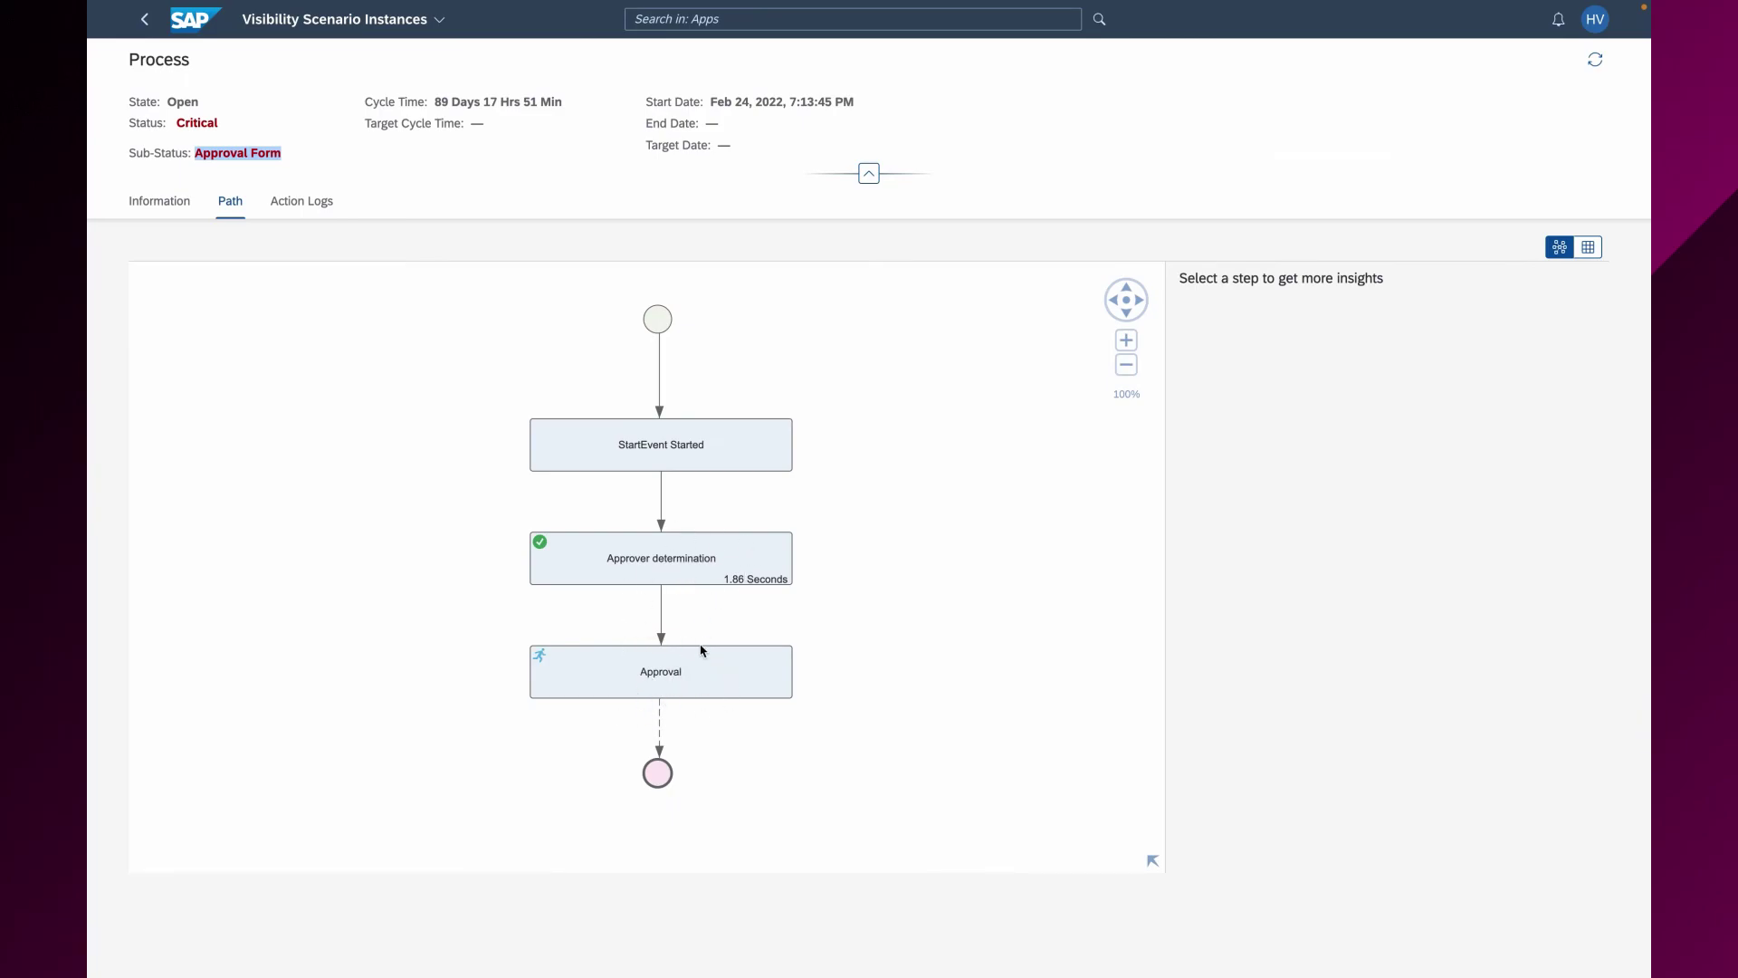
Step: Return to the Purchase Requisition dashboard and inspect the IPHONE-12 segment of the Material chart
left_click(144, 23)
left_click(145, 23)
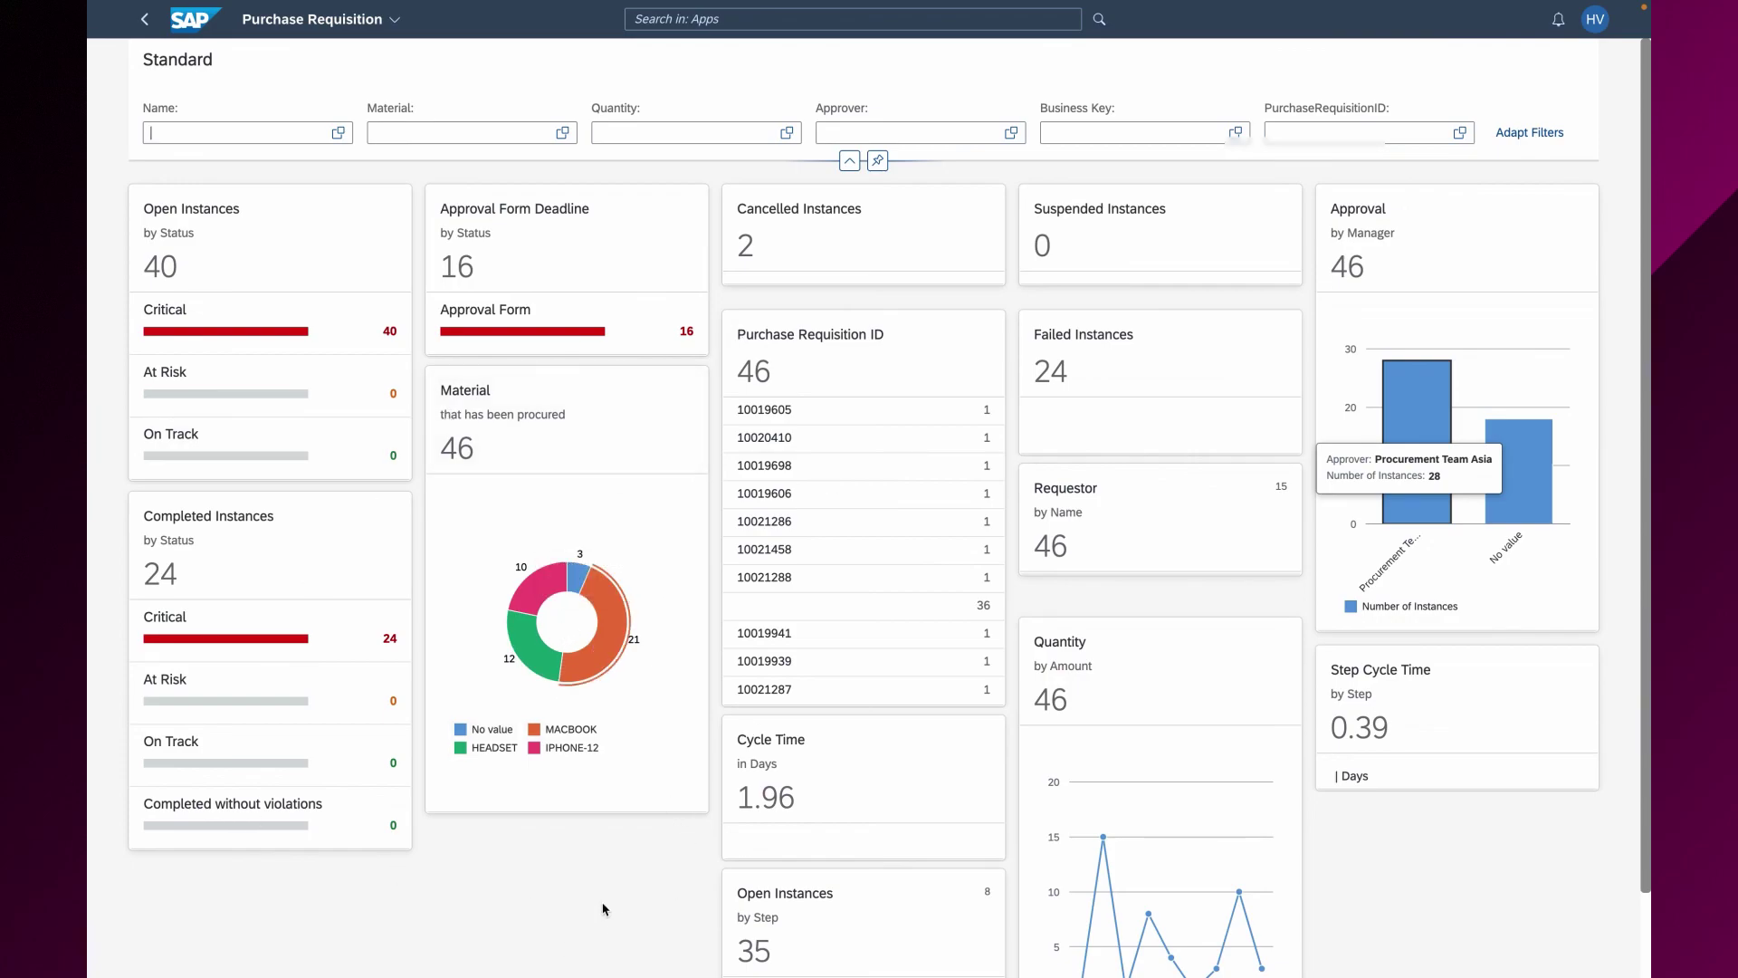
mouse_move(551, 597)
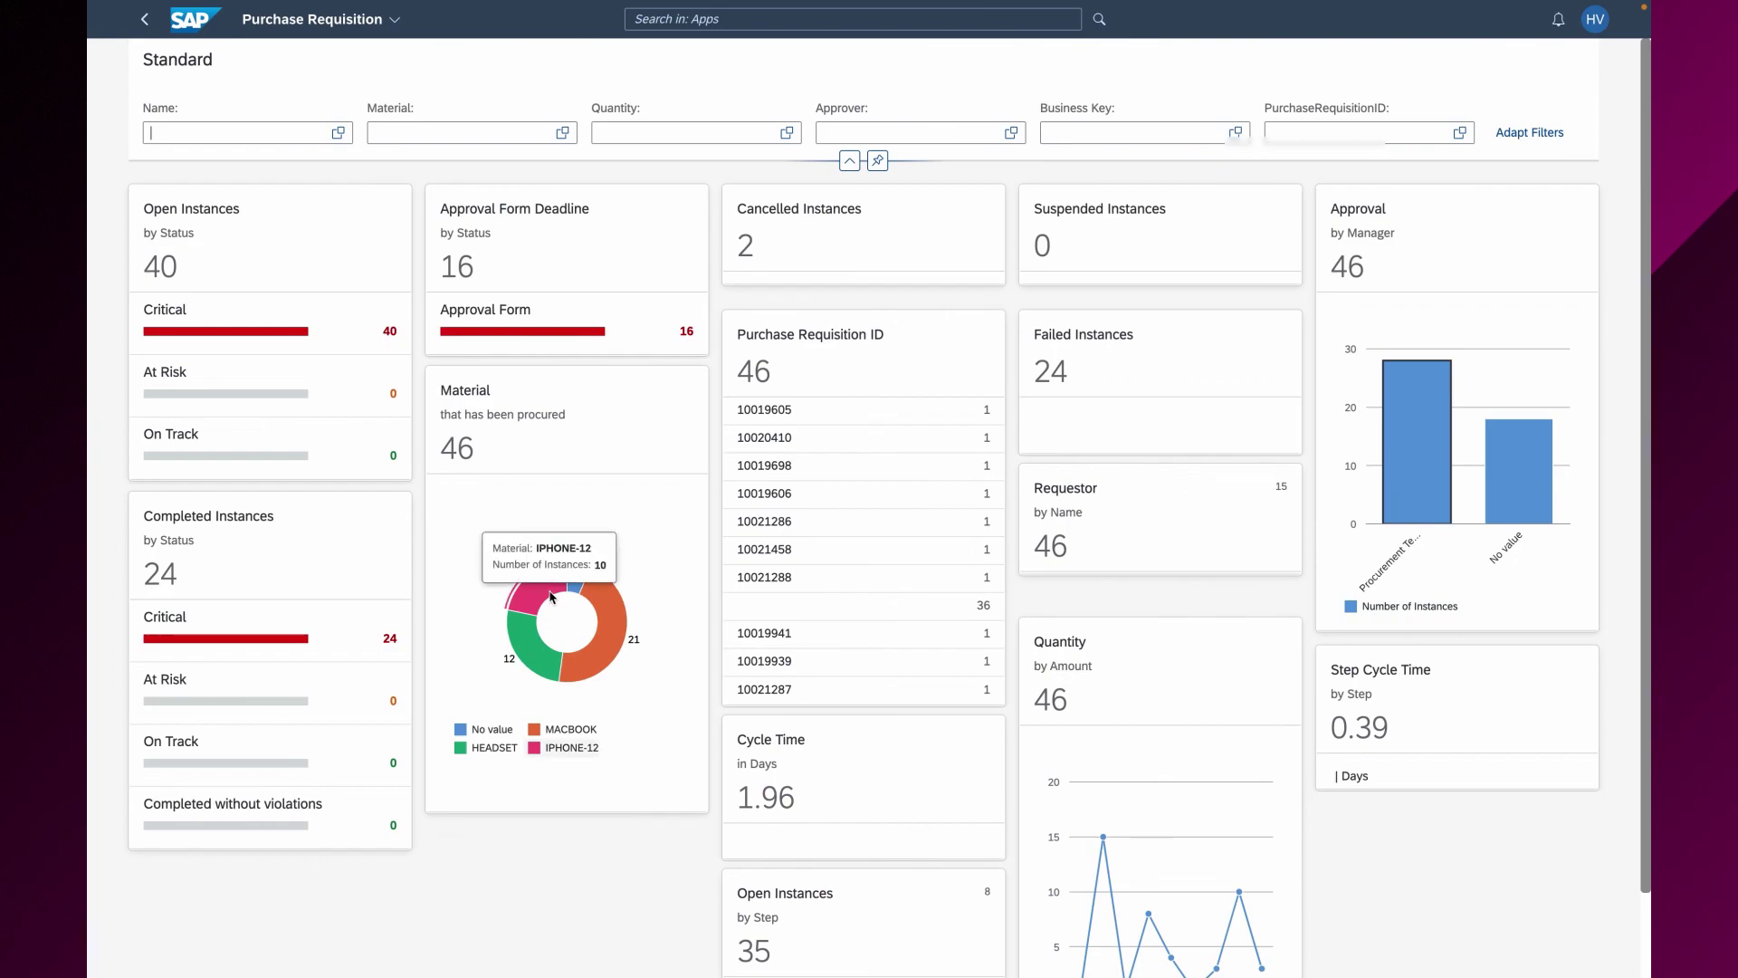